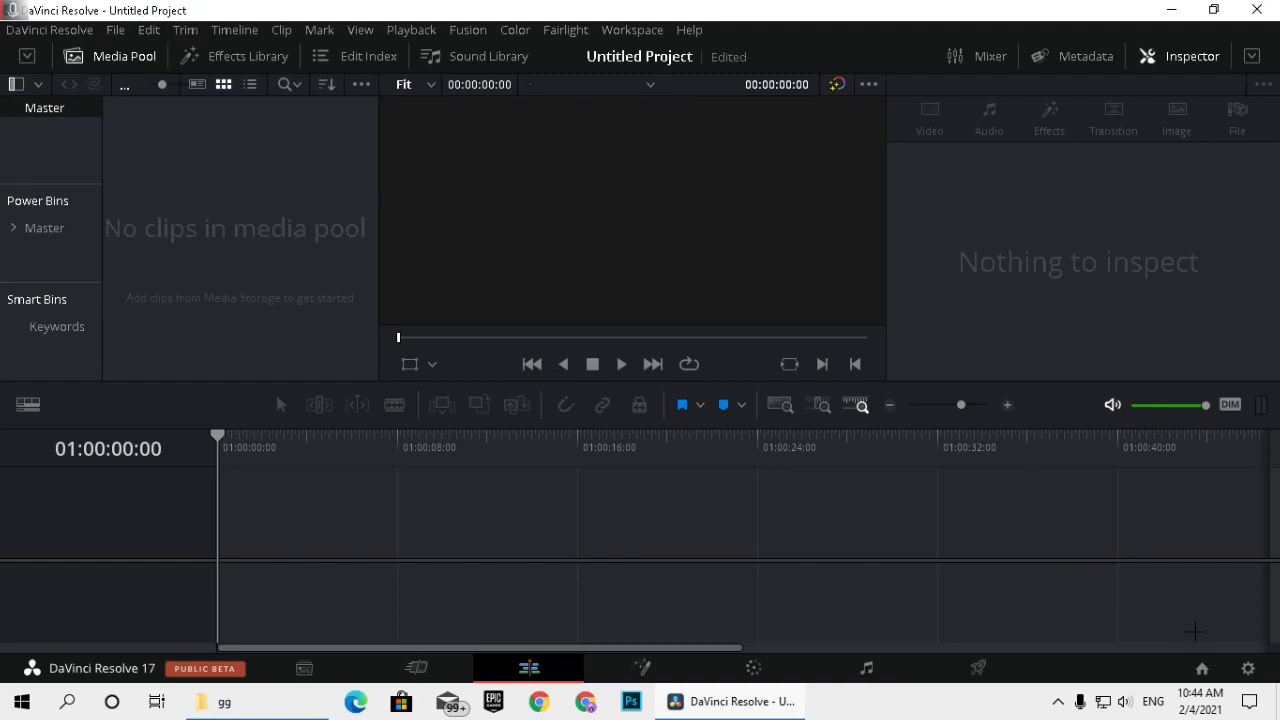
Set the project's timeline frame rate to 60 frames per second and save the project settings.
left_click(1248, 668)
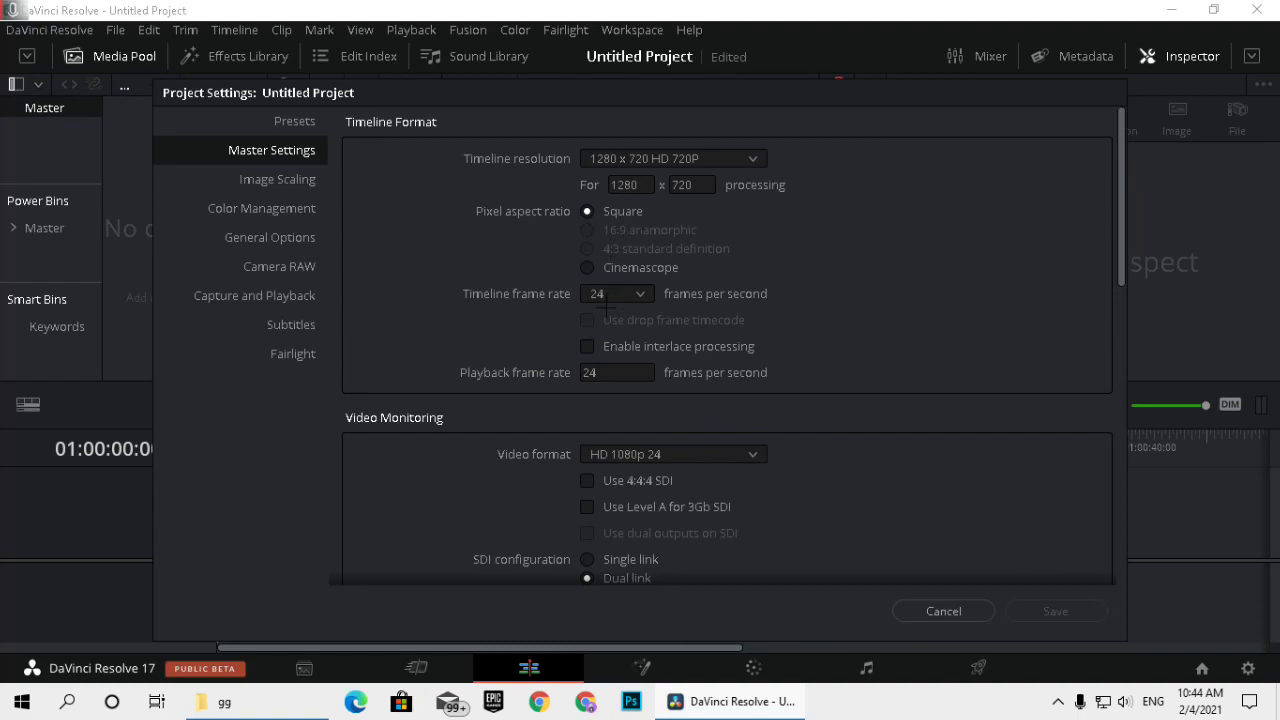
left_click(612, 294)
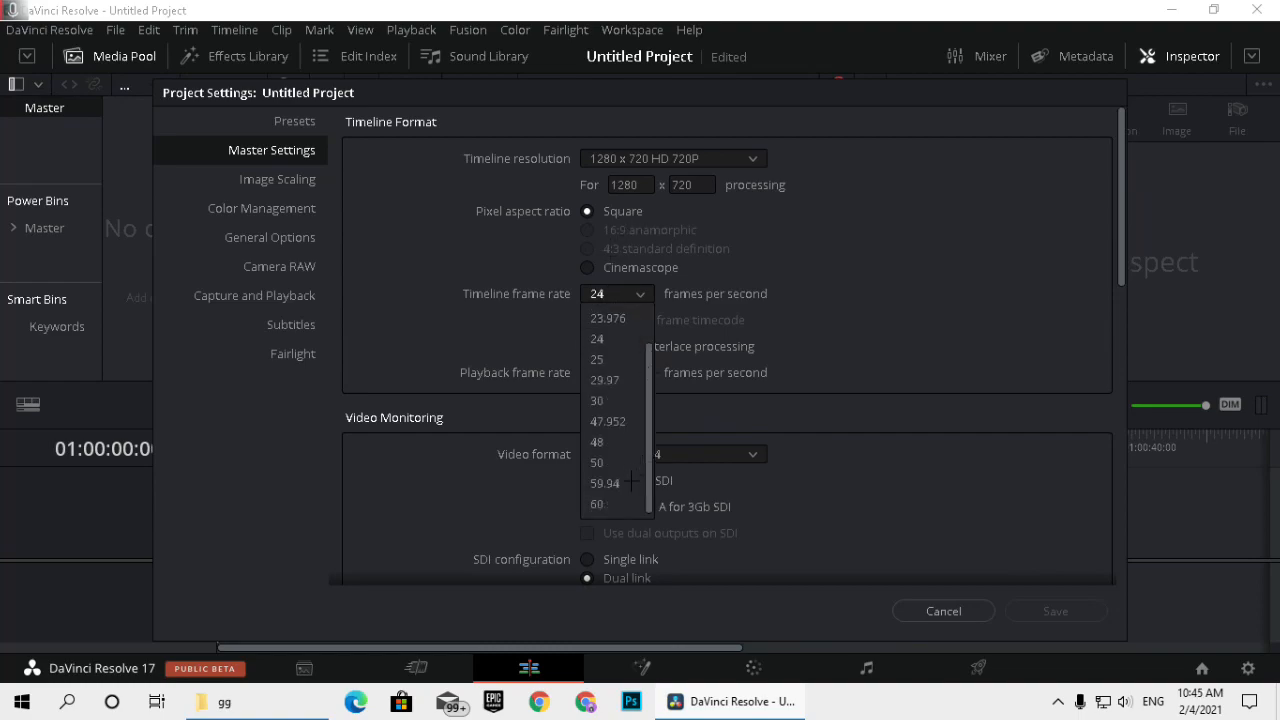
left_click(605, 505)
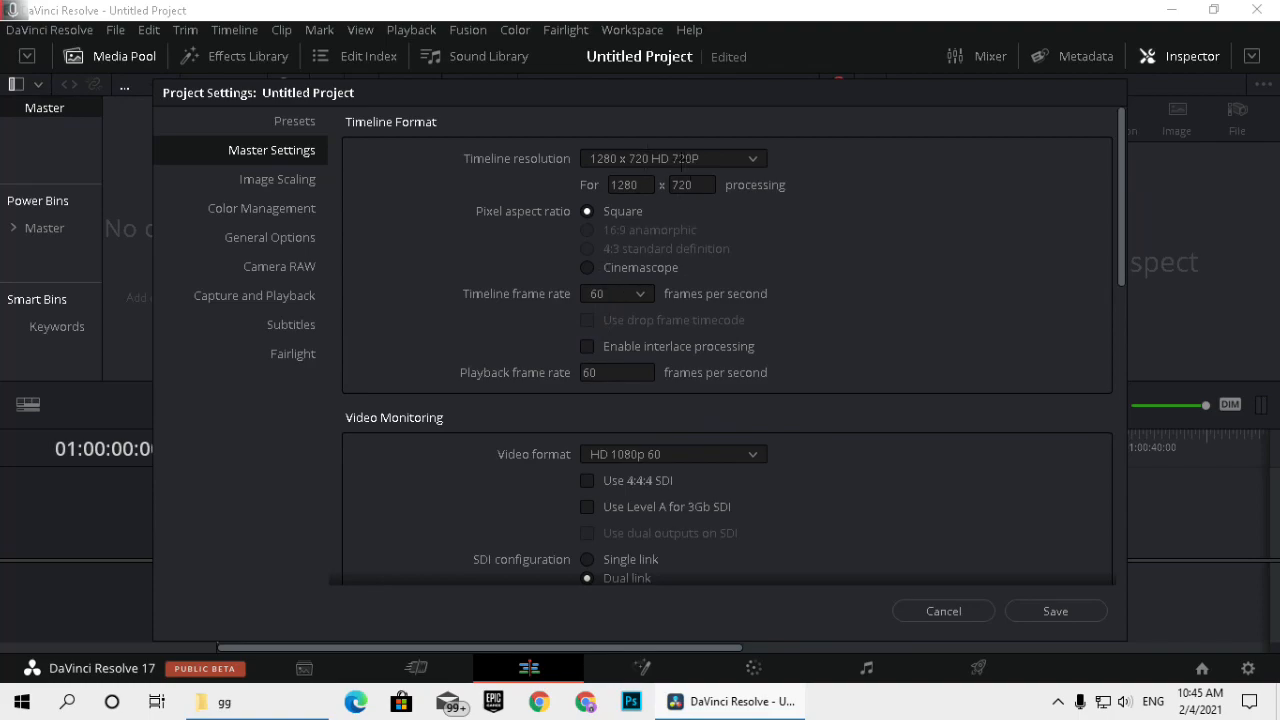
left_click(1052, 611)
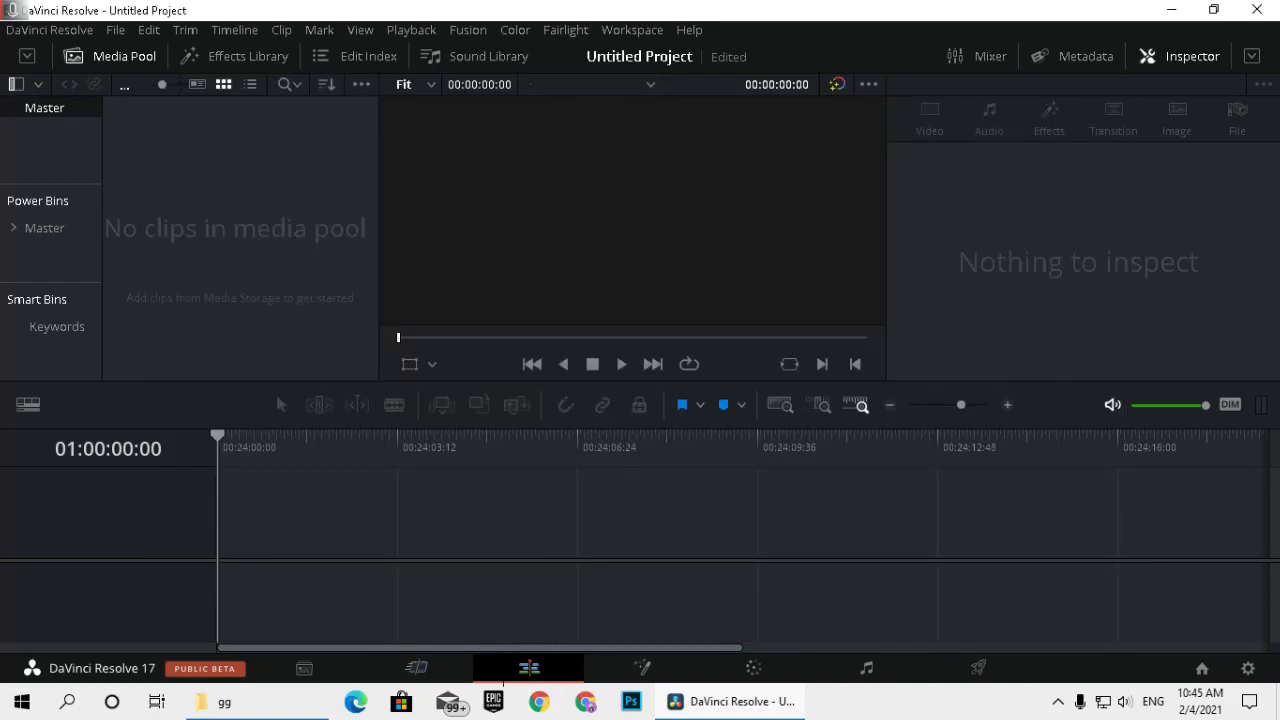
Set the Timeline Proxy Mode to Quarter Resolution.
left_click(411, 30)
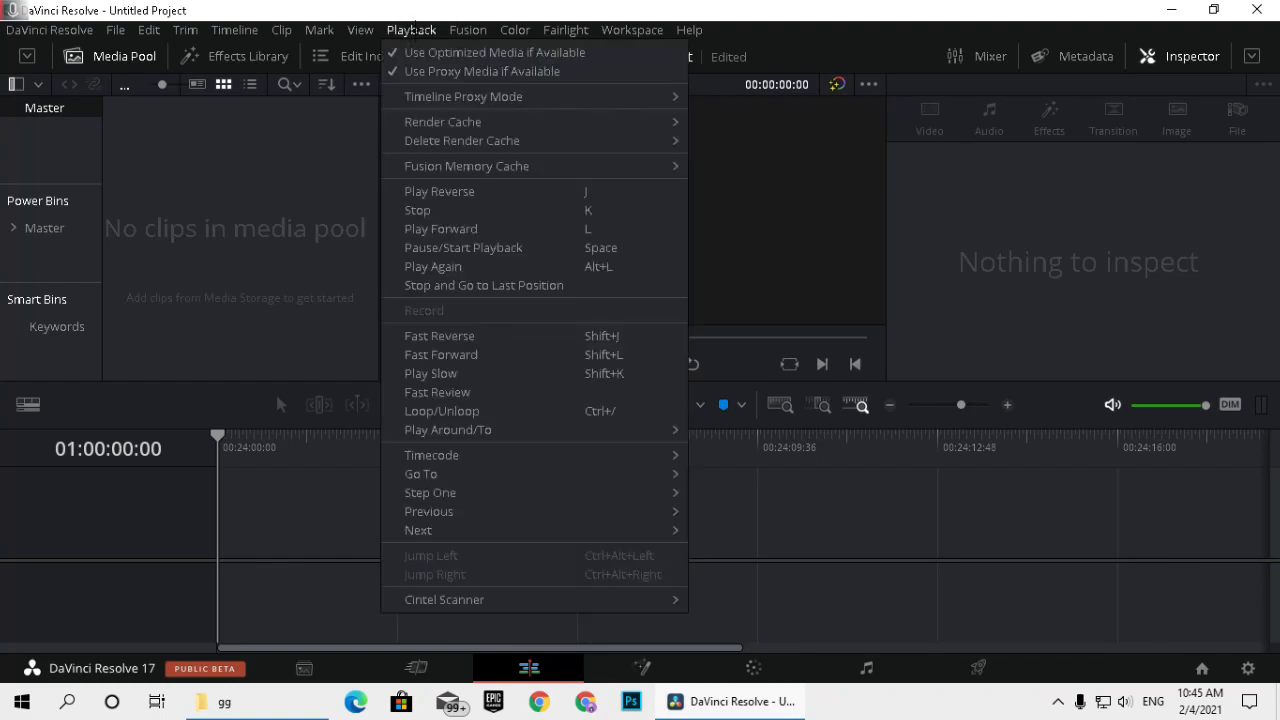
mouse_move(643, 96)
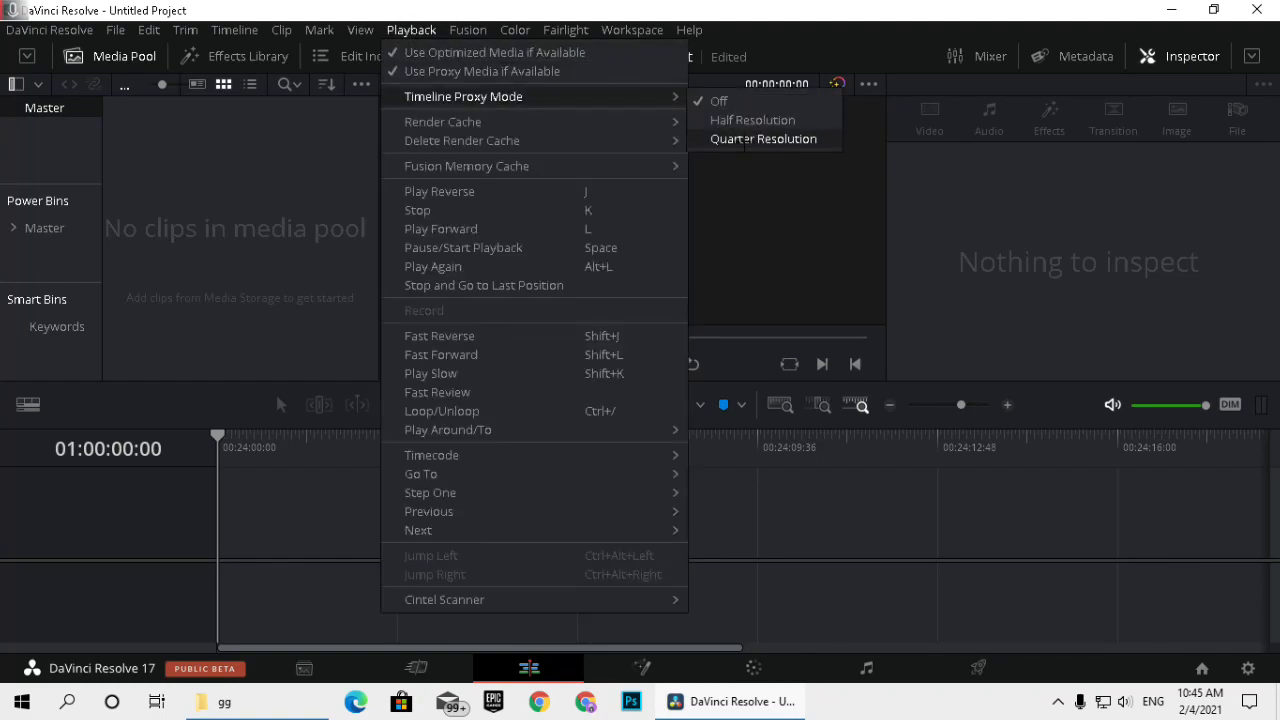
left_click(745, 139)
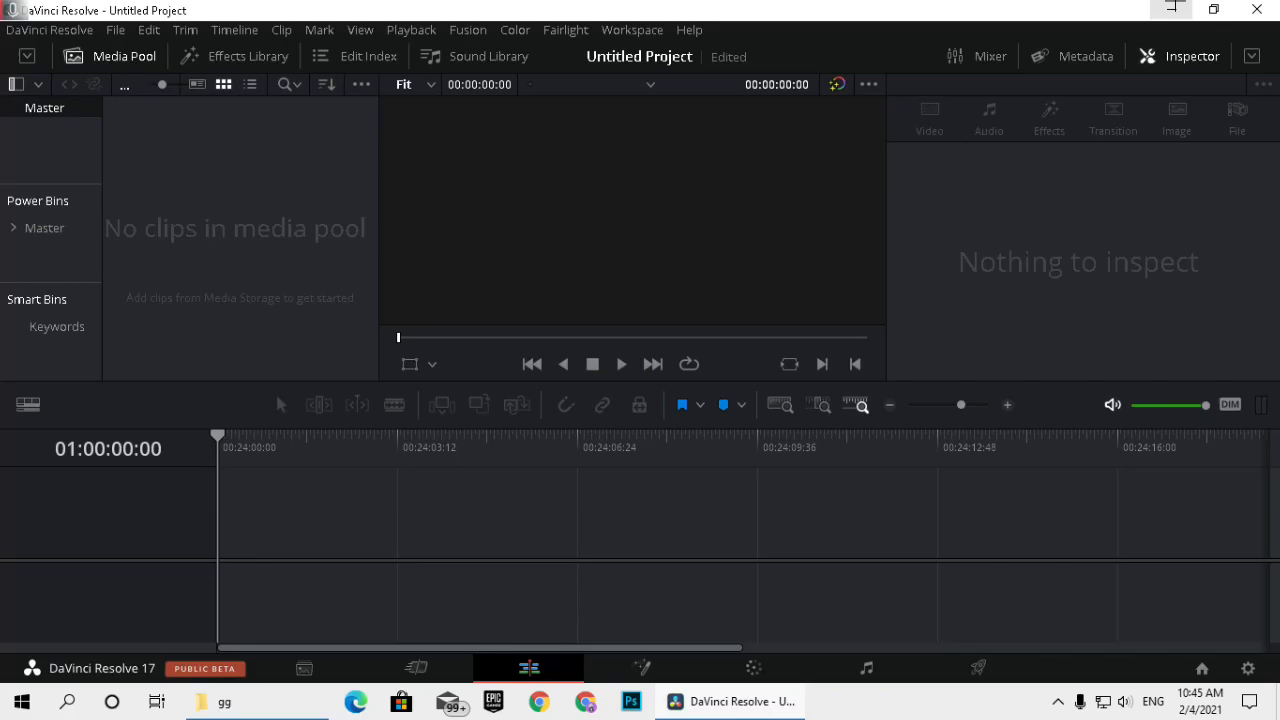
Bring Replay 2021.02.01-15.58-1.m4v from the file explorer onto the timeline, starting at about 01:00:01:09.
left_click(1174, 8)
left_click_drag(845, 395, 874, 538)
left_click_drag(955, 532, 491, 530)
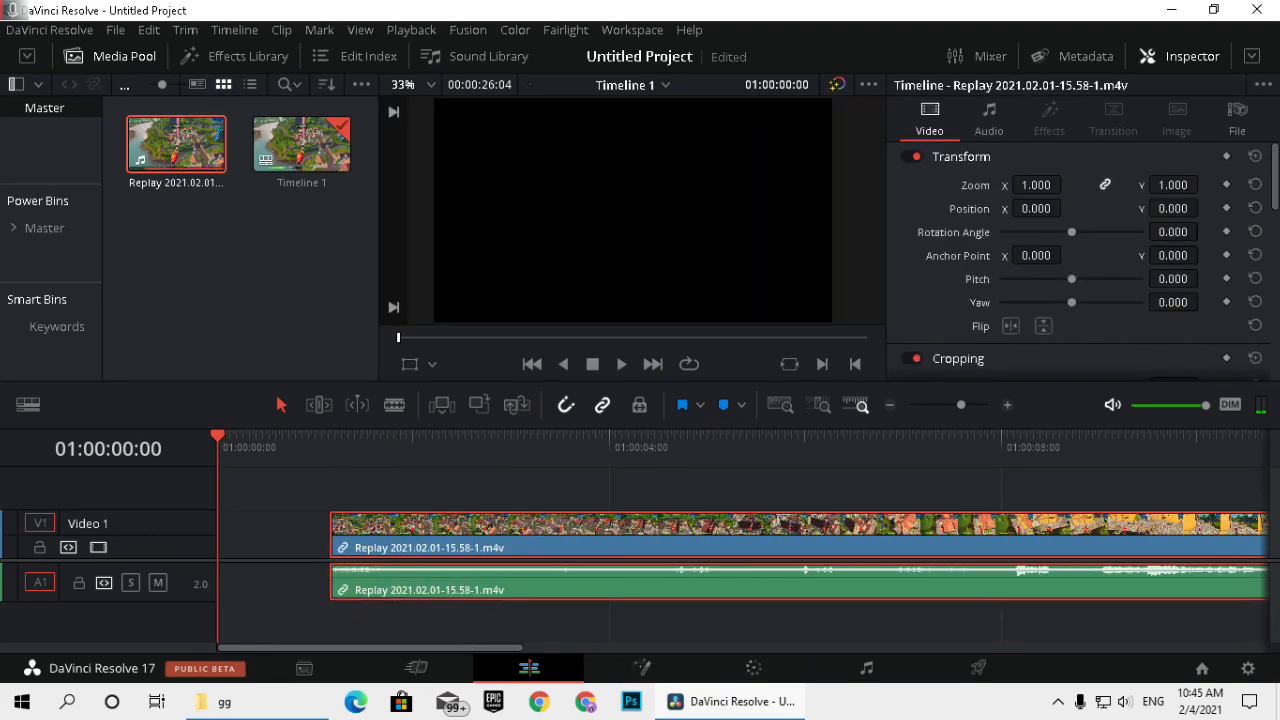
Add Egovert - 'Suede!' [No Copyright © Music].mp3 from the Music folder to the timeline start, on a track below the replay's audio.
left_click(275, 712)
left_click(188, 558)
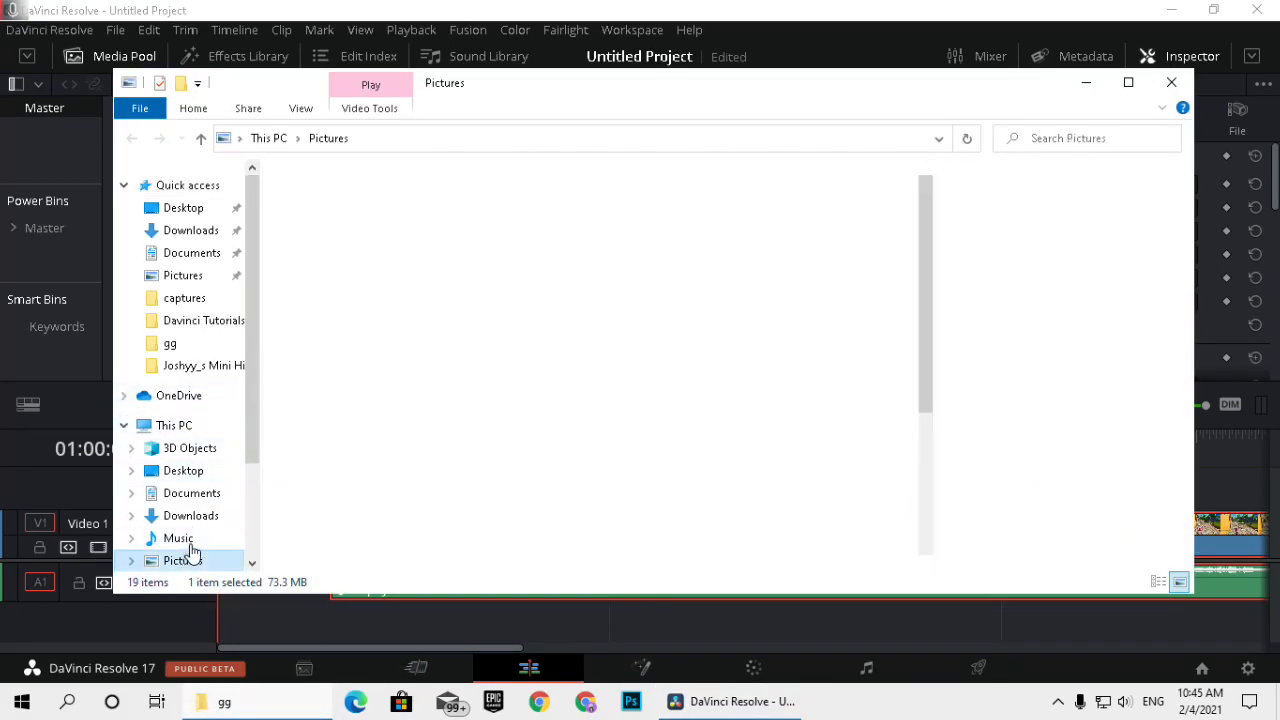
left_click(179, 538)
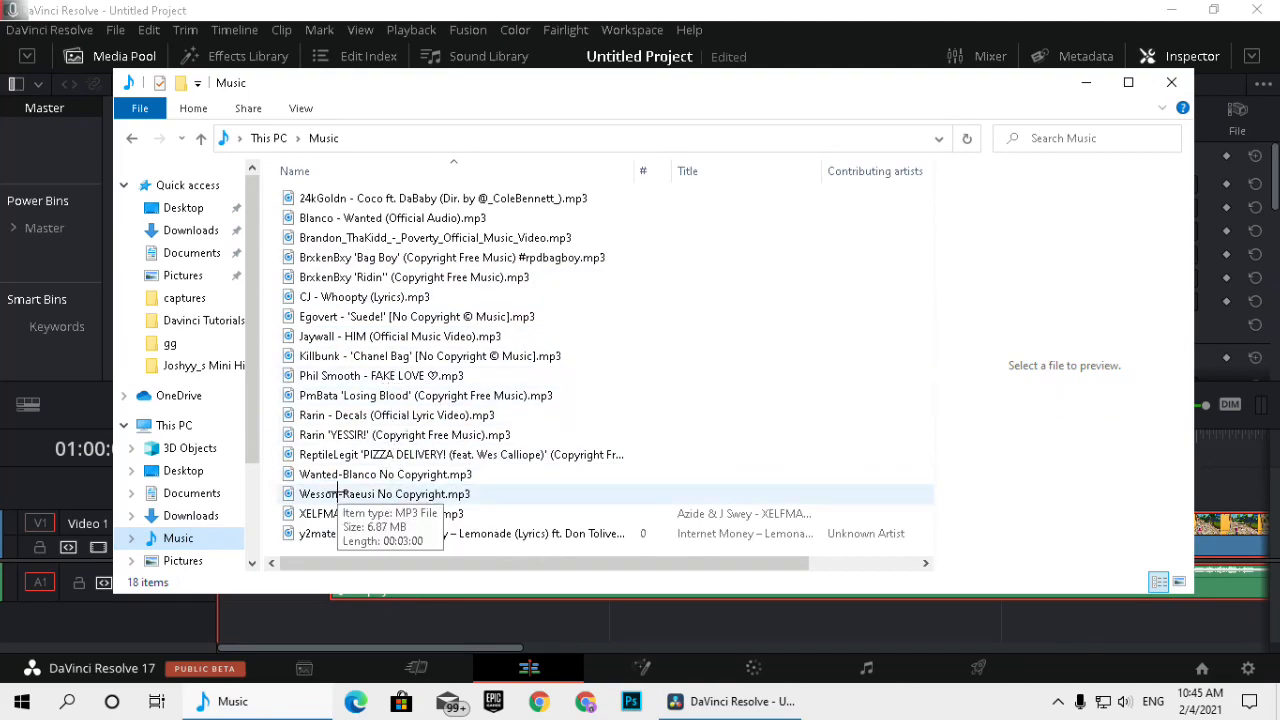
left_click(378, 316)
left_click_drag(378, 316, 226, 620)
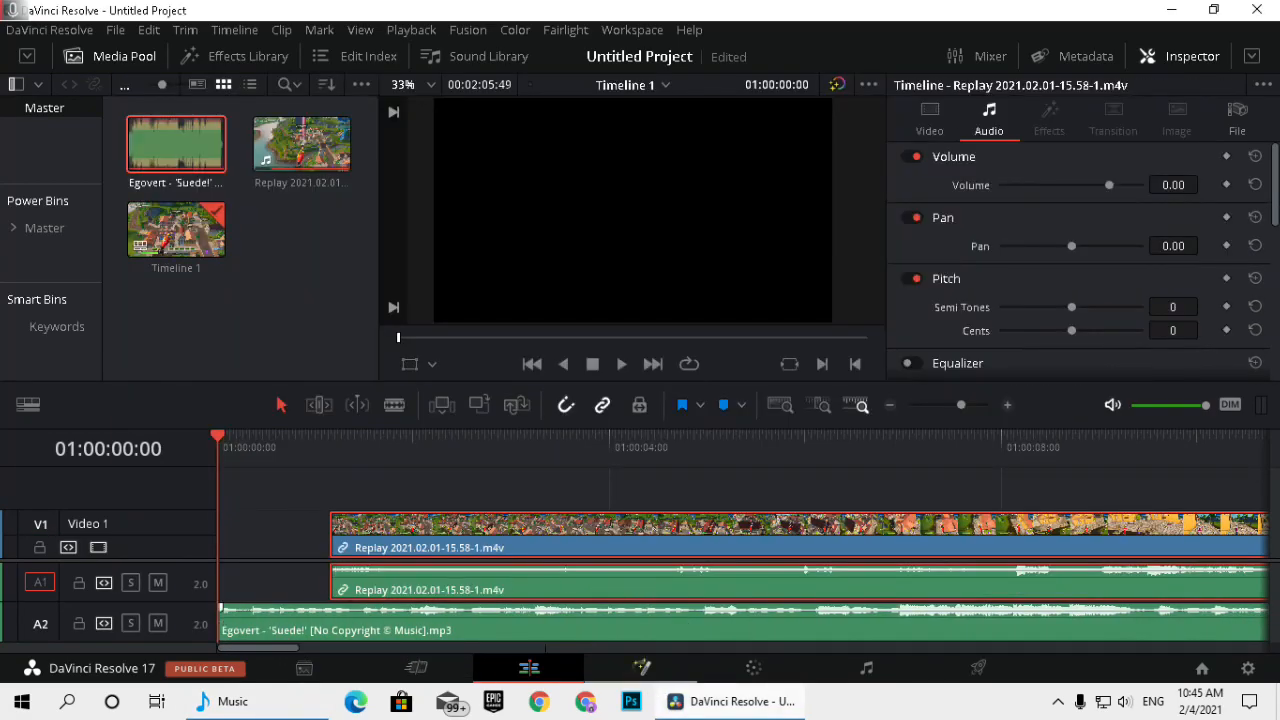
Set the replay clip's audio volume to -7.
left_click_drag(294, 458, 332, 484)
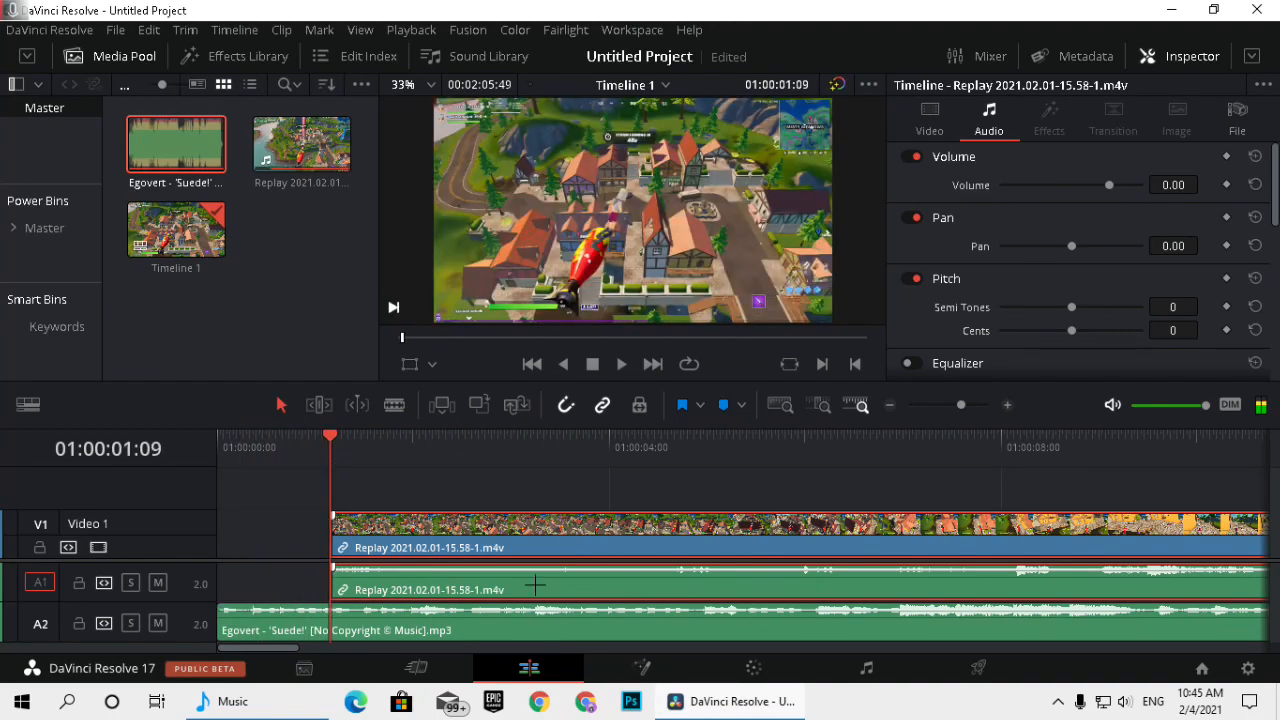
left_click(1173, 185)
type("-7")
key("Return")
Review the last seconds of the replay clip, and disable track Video 1 and mute audio track A1.
left_click_drag(330, 455, 452, 455)
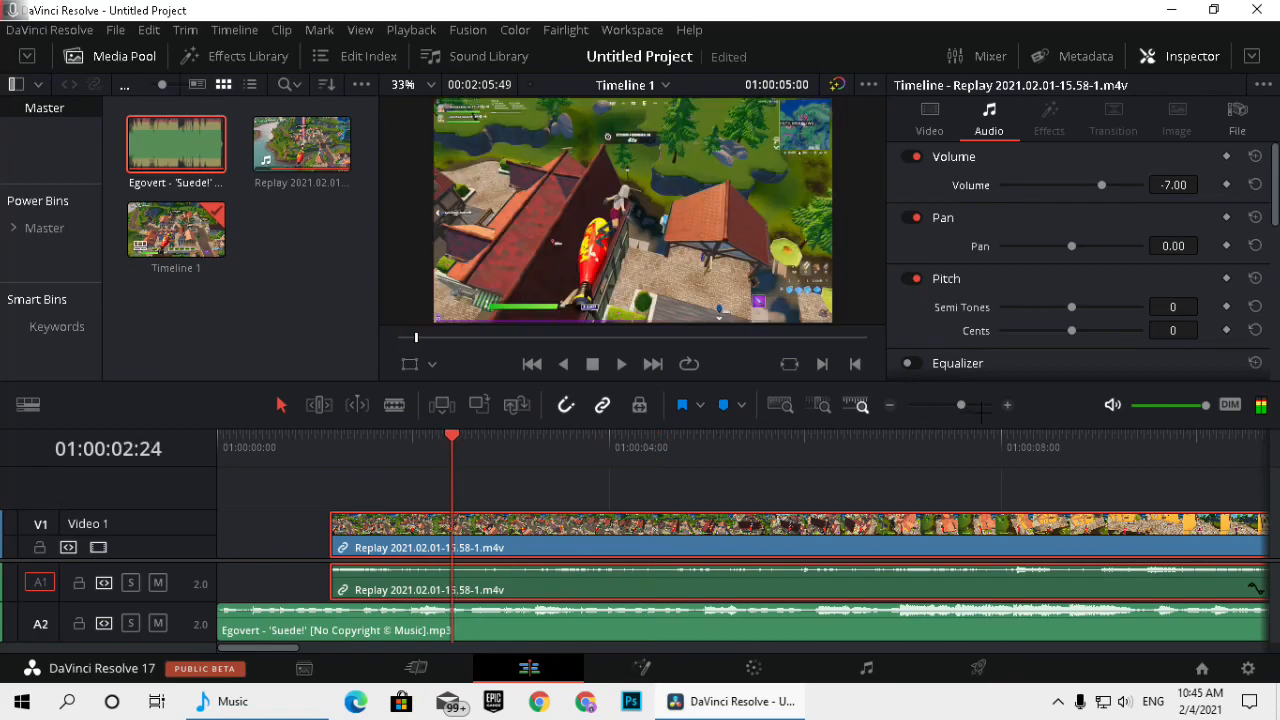
left_click(890, 405)
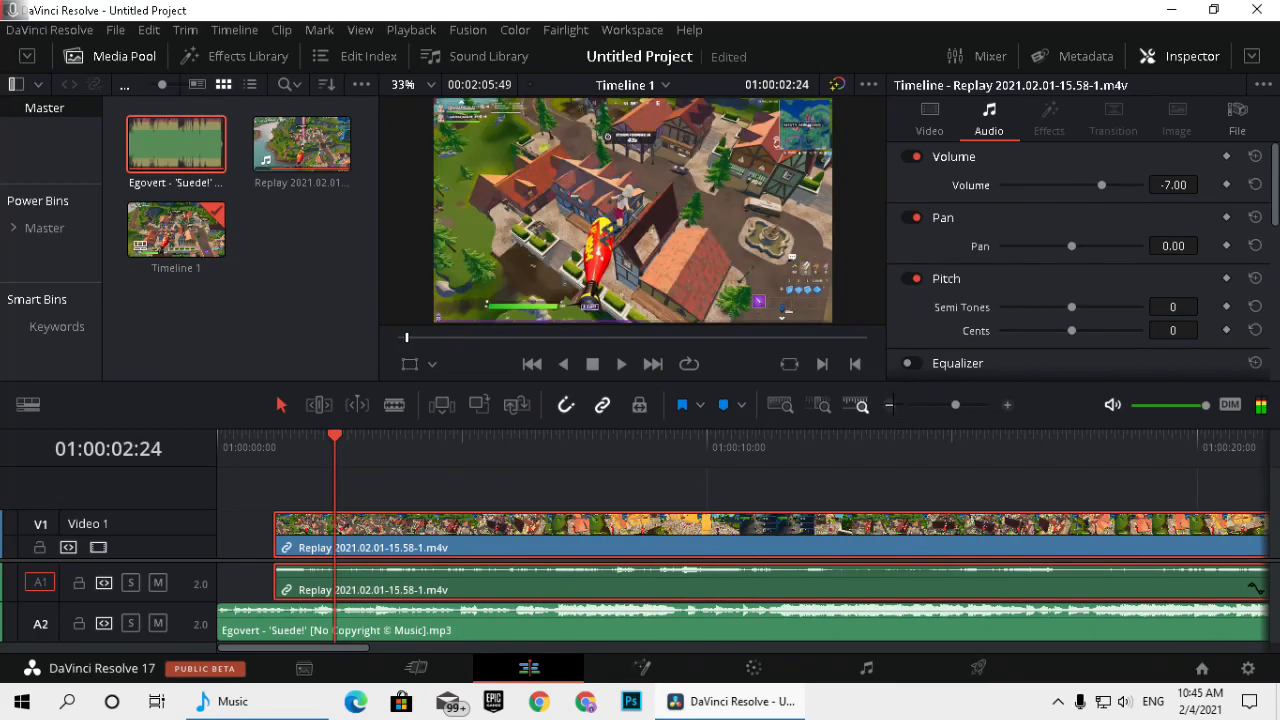
left_click(890, 405)
left_click_drag(655, 460, 730, 452)
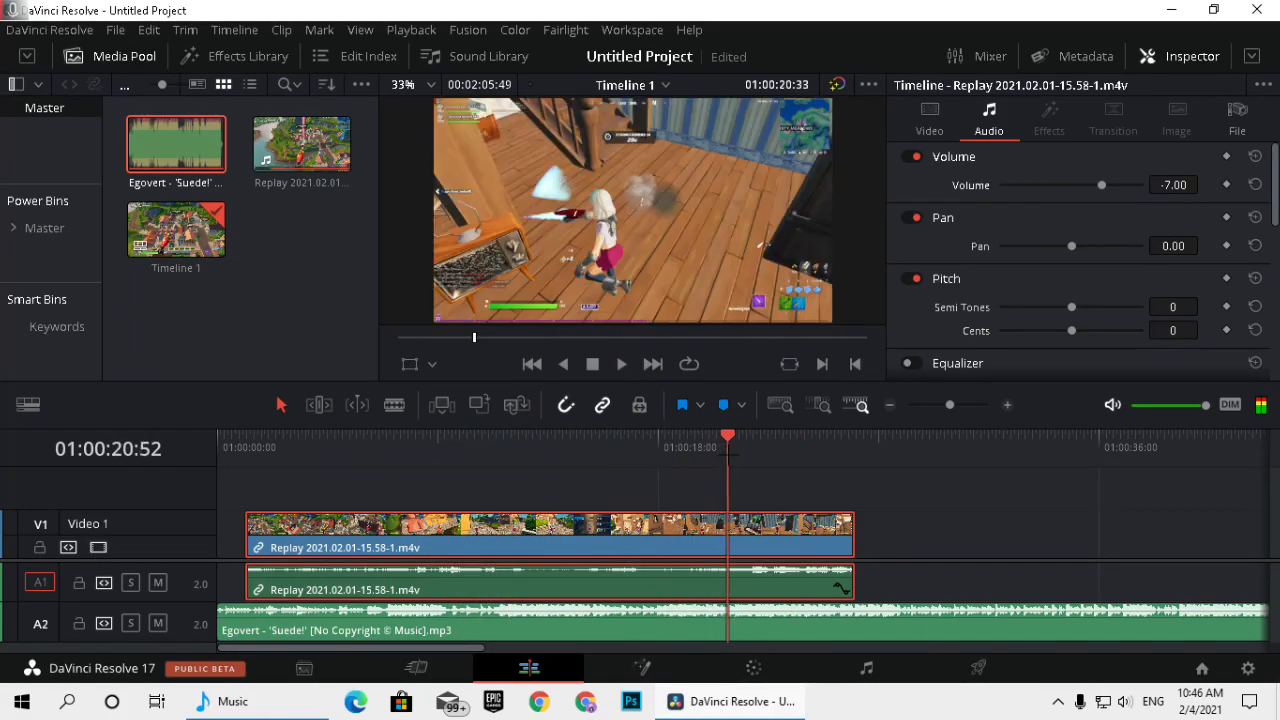
key("space")
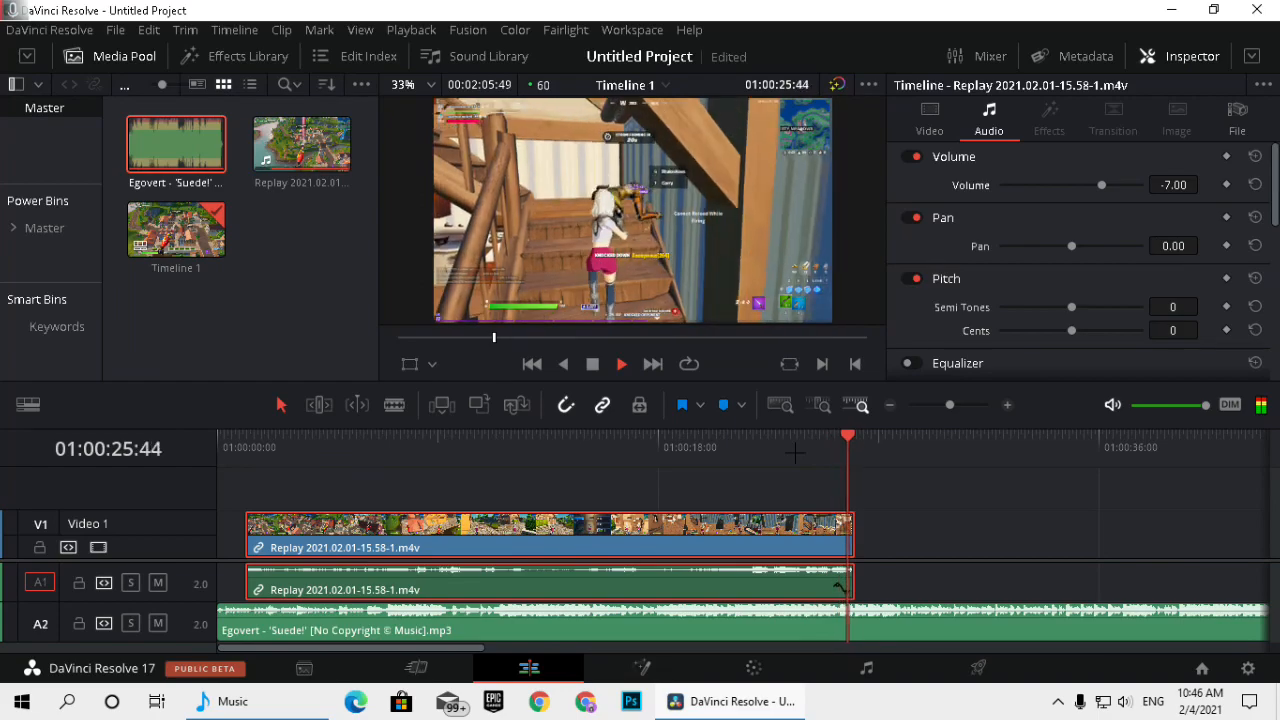
key("space")
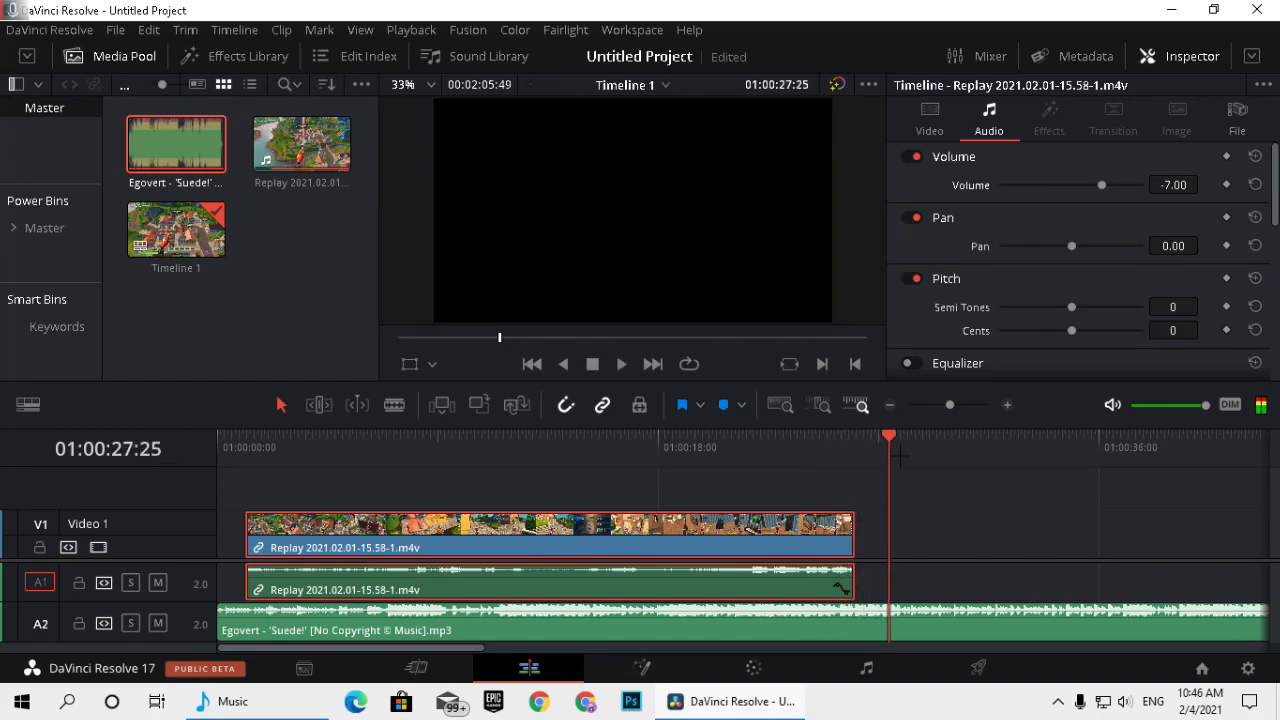
left_click(98, 547)
left_click(158, 583)
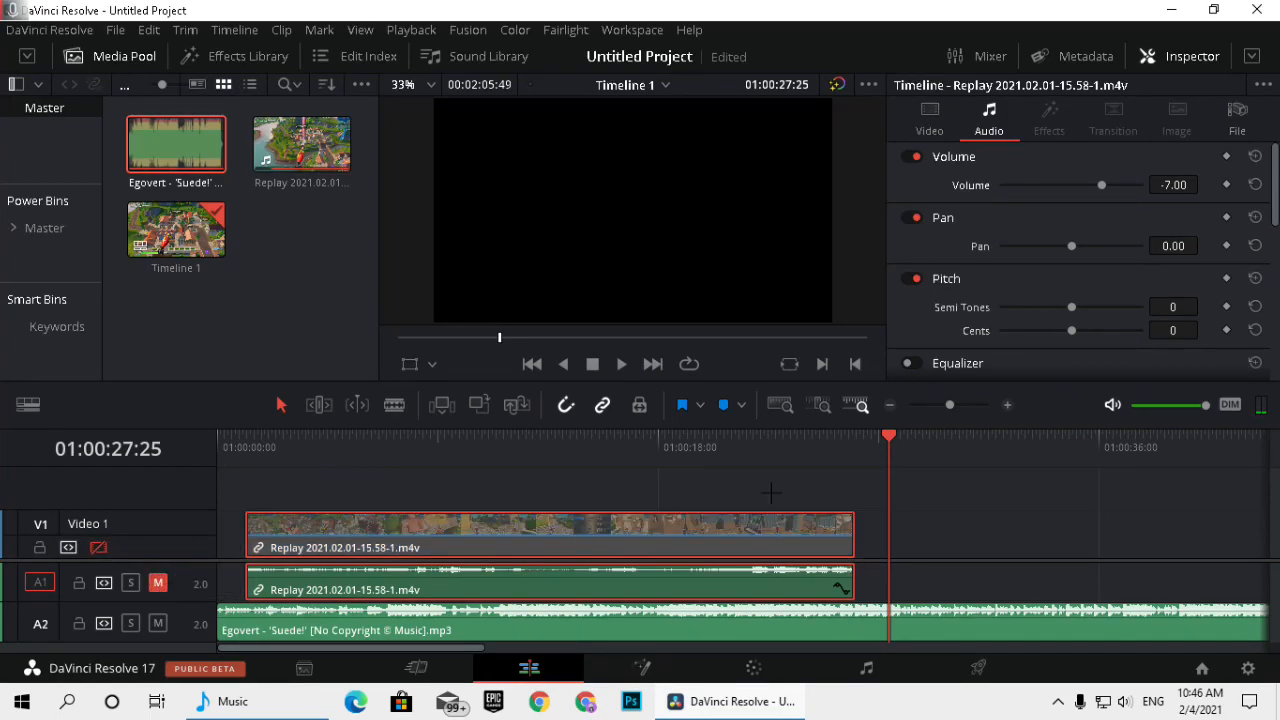
Listen to the music alone around the end of the replay clip to locate the beat drop.
left_click_drag(833, 442, 803, 441)
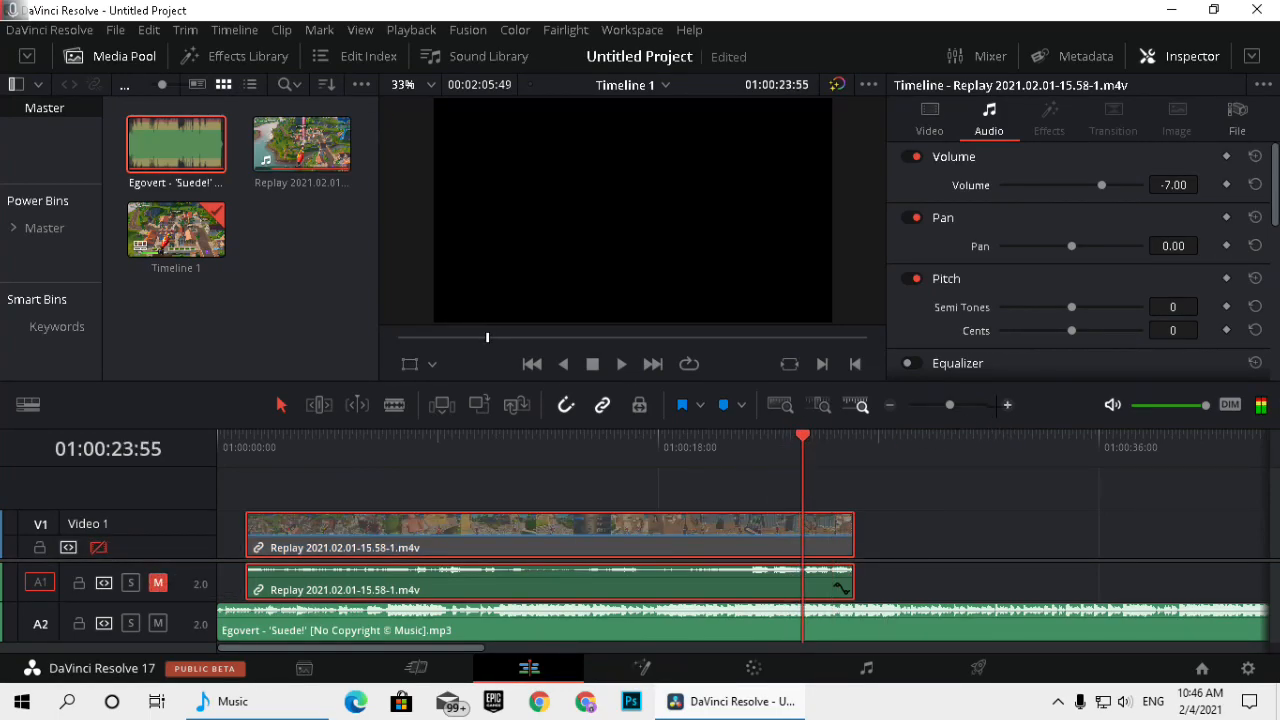
left_click(1004, 406)
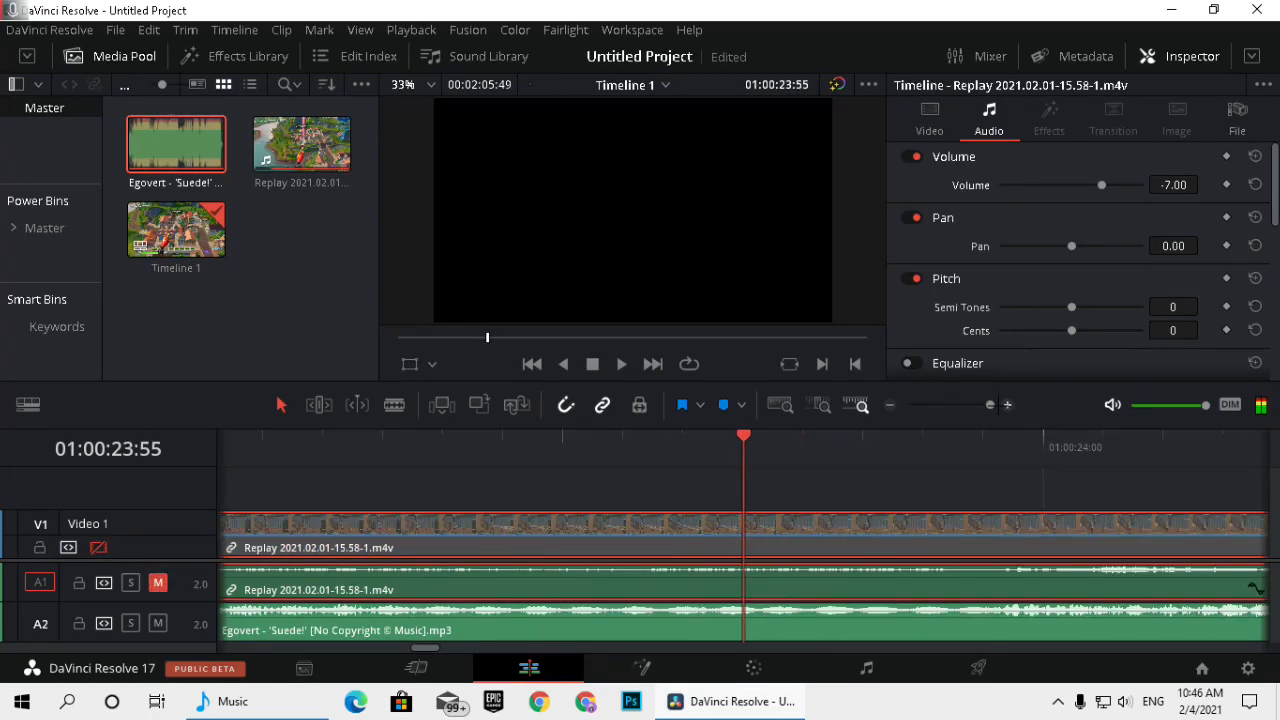
left_click(889, 405)
left_click(801, 451)
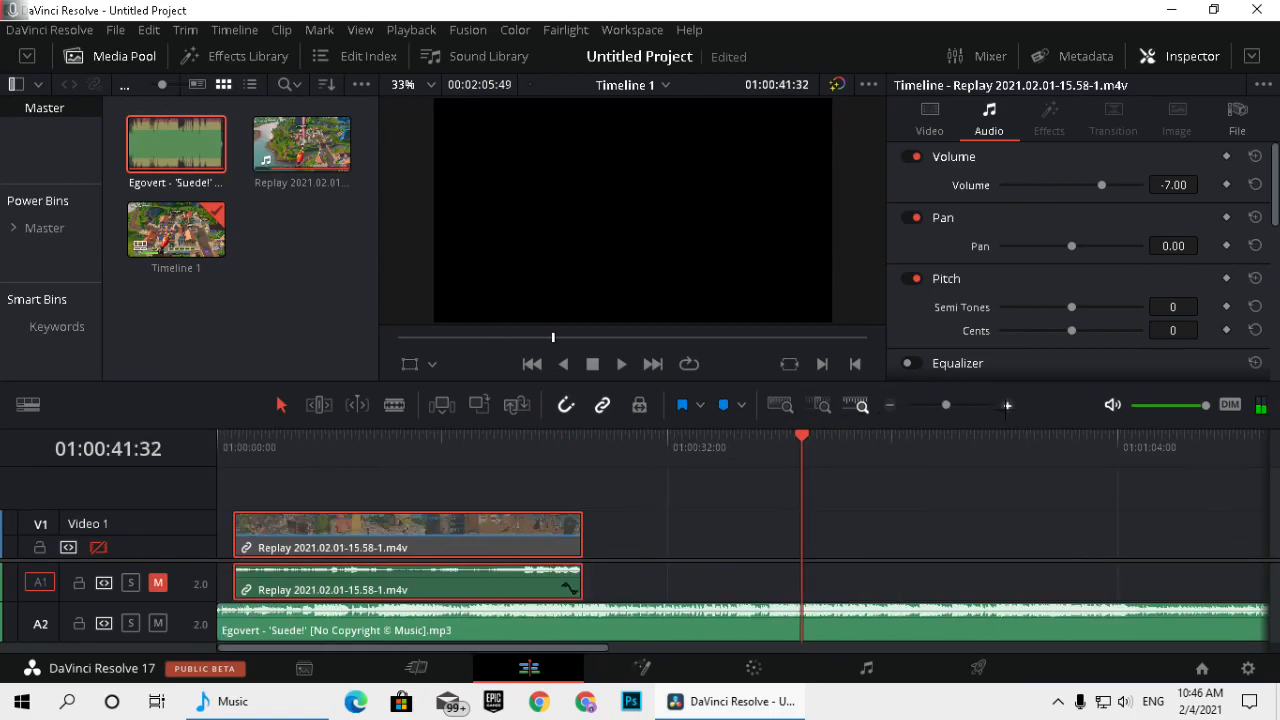
left_click(1007, 406)
left_click_drag(541, 544, 1123, 501)
left_click_drag(524, 463, 355, 460)
key("space")
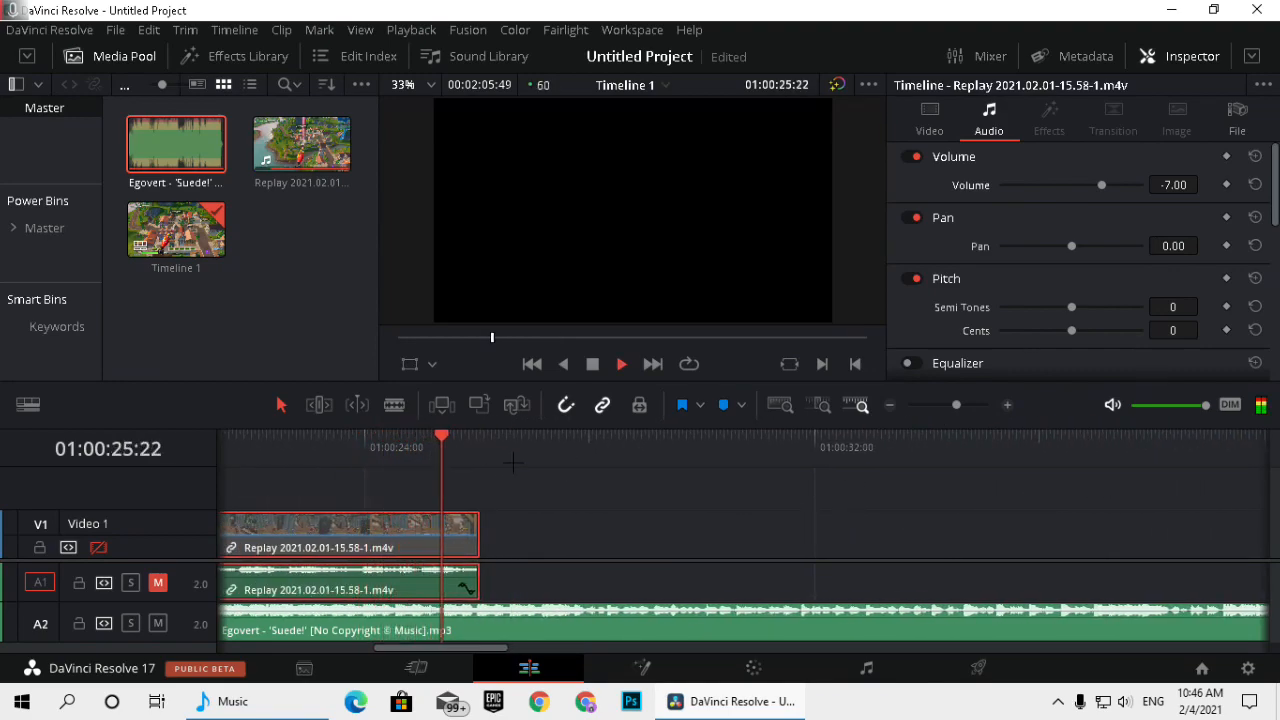
key("space")
left_click_drag(577, 458, 540, 452)
key("space")
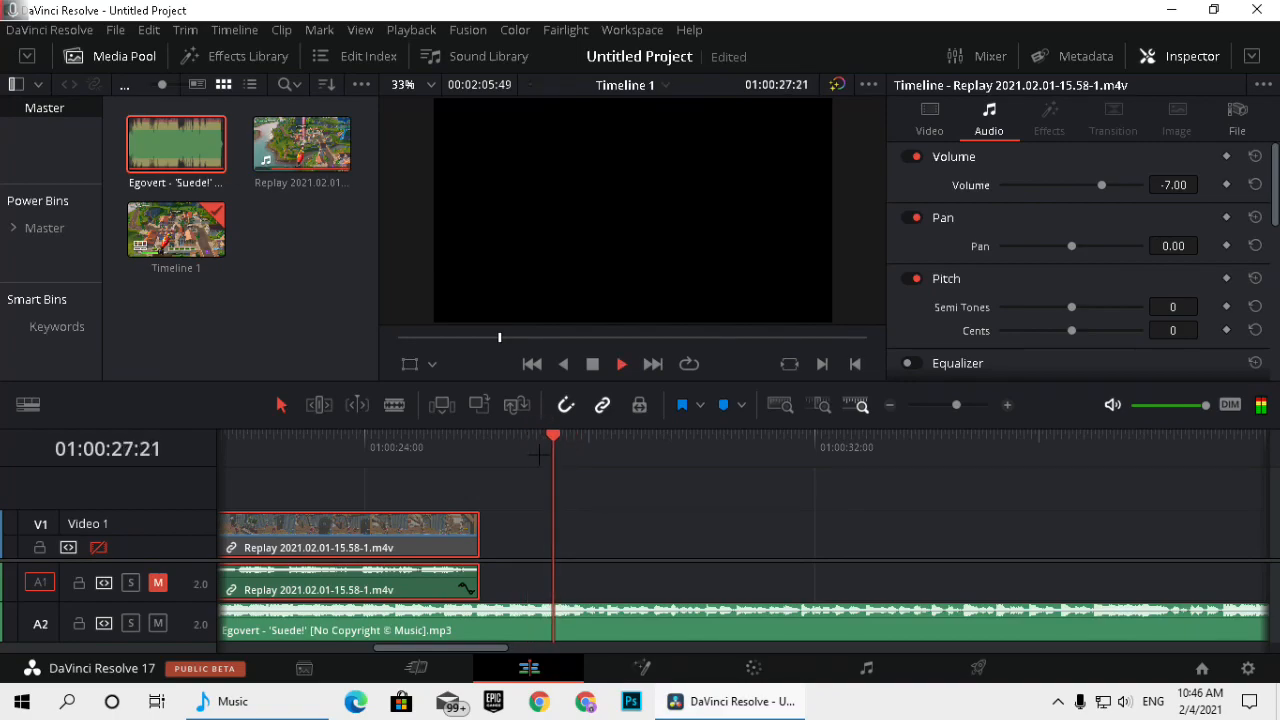
key("space")
left_click(547, 452)
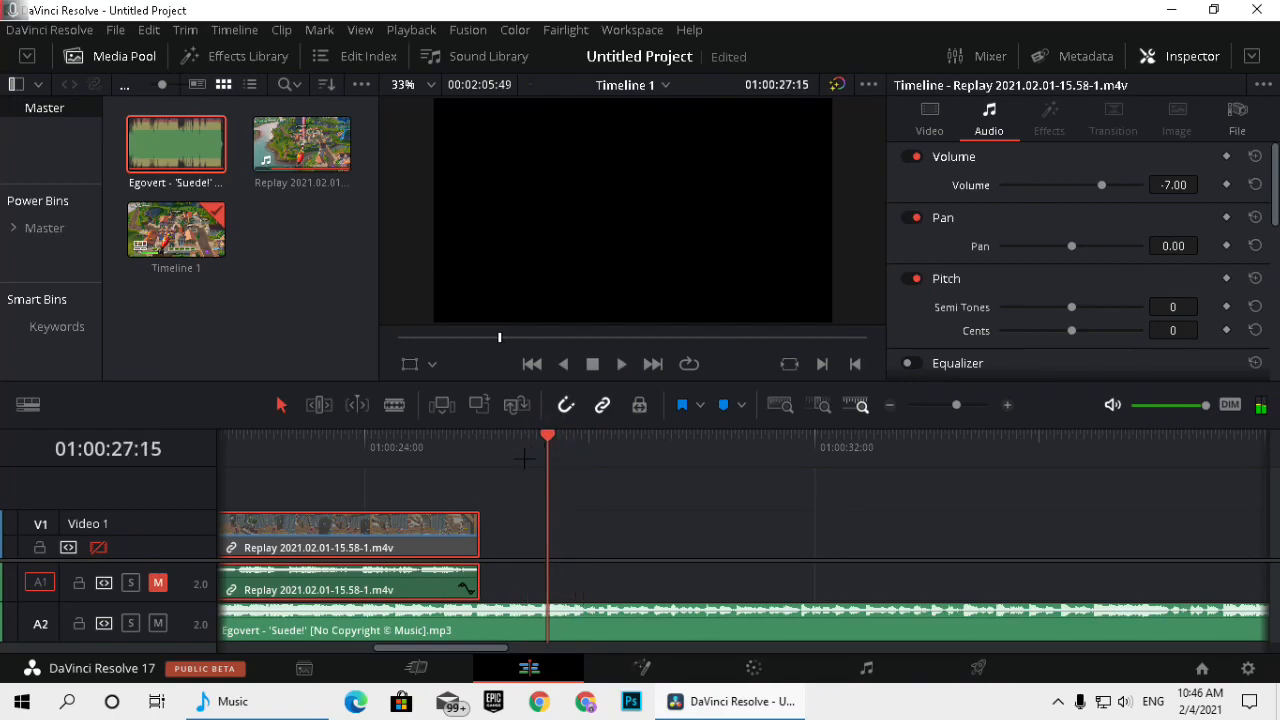
left_click(388, 452)
key("space")
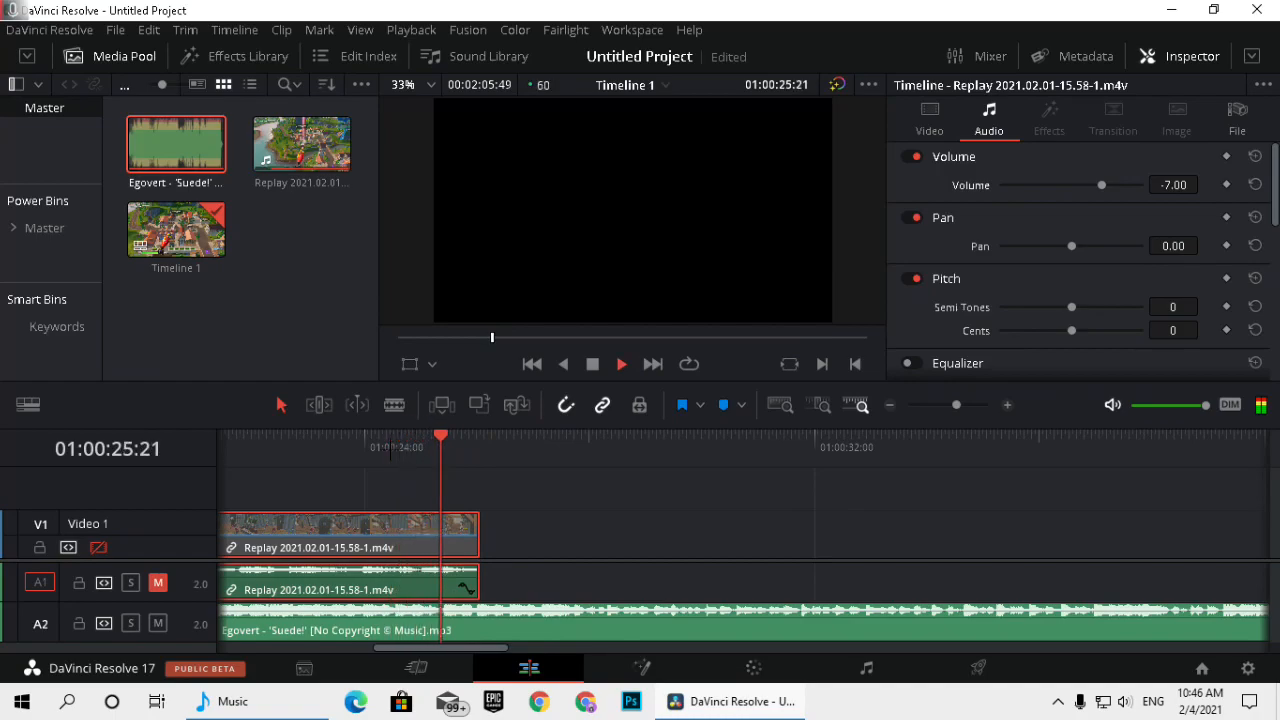
key("space")
Add a marker to the music clip on the beat at 01:00:27:10 and check its position.
left_click_drag(549, 452, 543, 452)
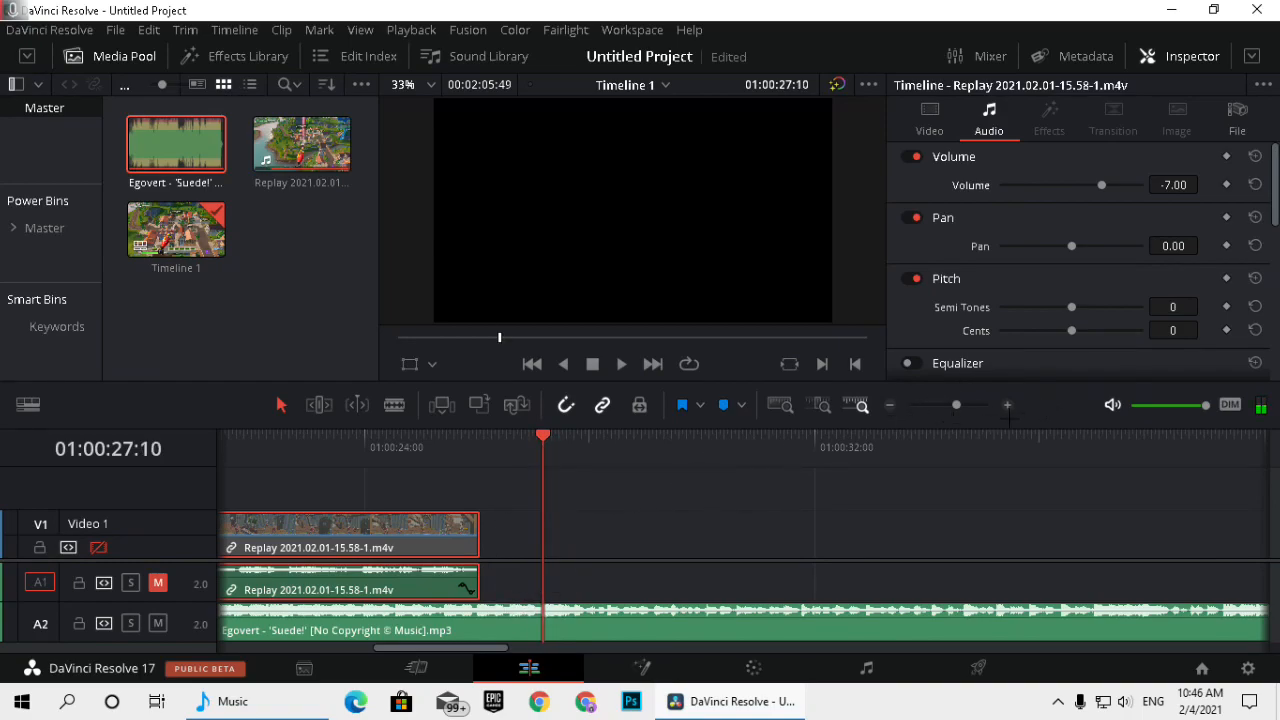
left_click(1007, 405)
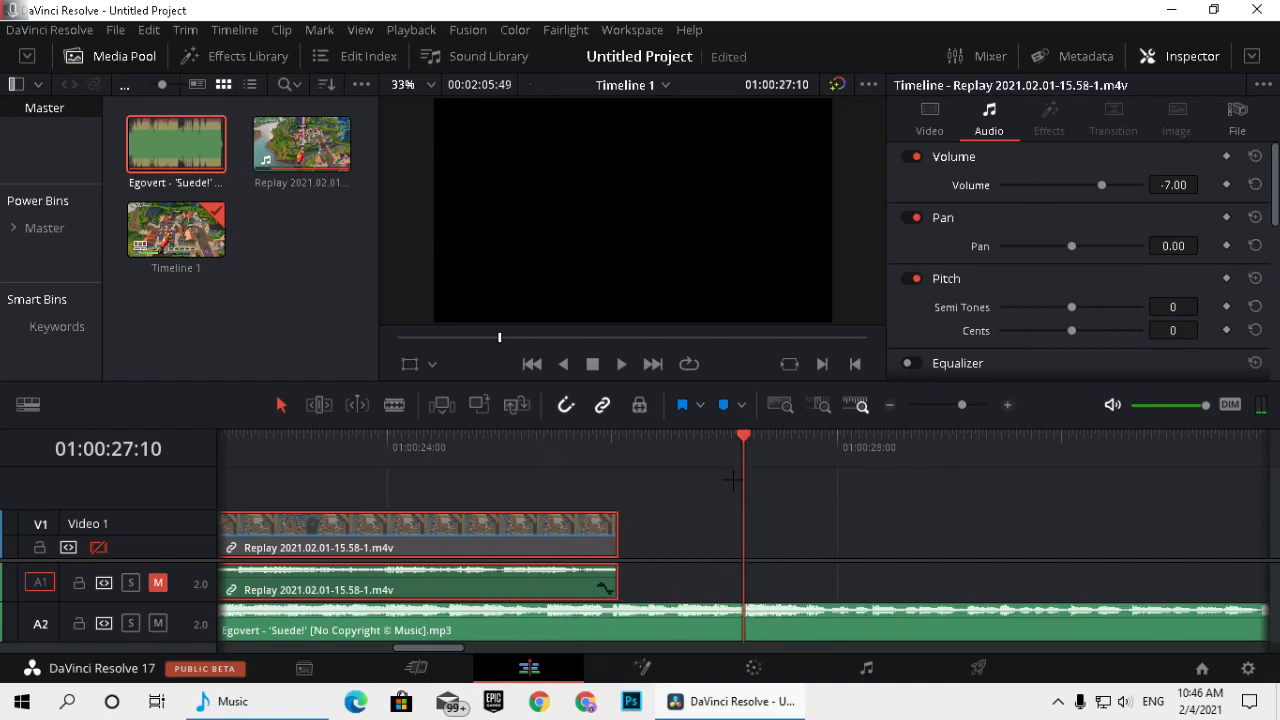
left_click(709, 614)
key("m")
mouse_move(743, 452)
left_mouse_down()
mouse_move(717, 452)
mouse_move(743, 452)
left_mouse_up()
key("space")
left_click(731, 453)
left_click(727, 453)
left_click(767, 455)
key("space")
left_click_drag(767, 457, 727, 461)
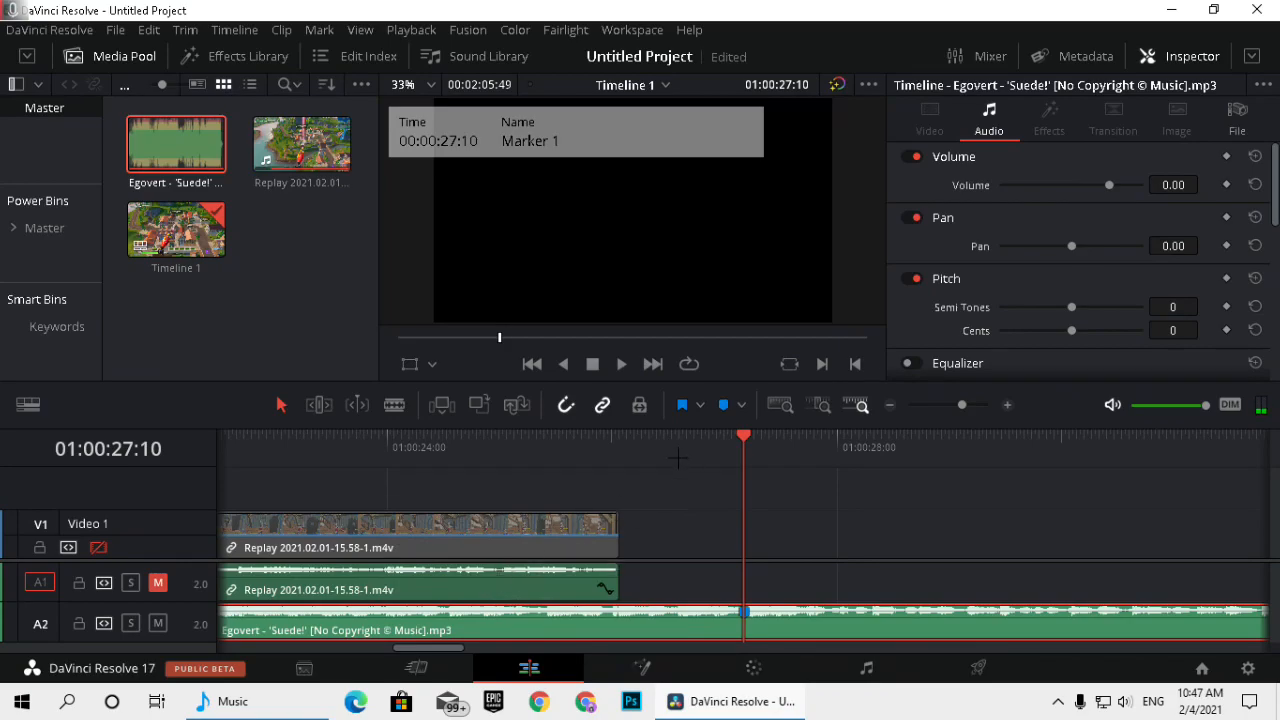
With Video 1 enabled again, shift the replay clip past the beat marker and mark the shot to sync at about 00:00:28:39.
left_click(99, 548)
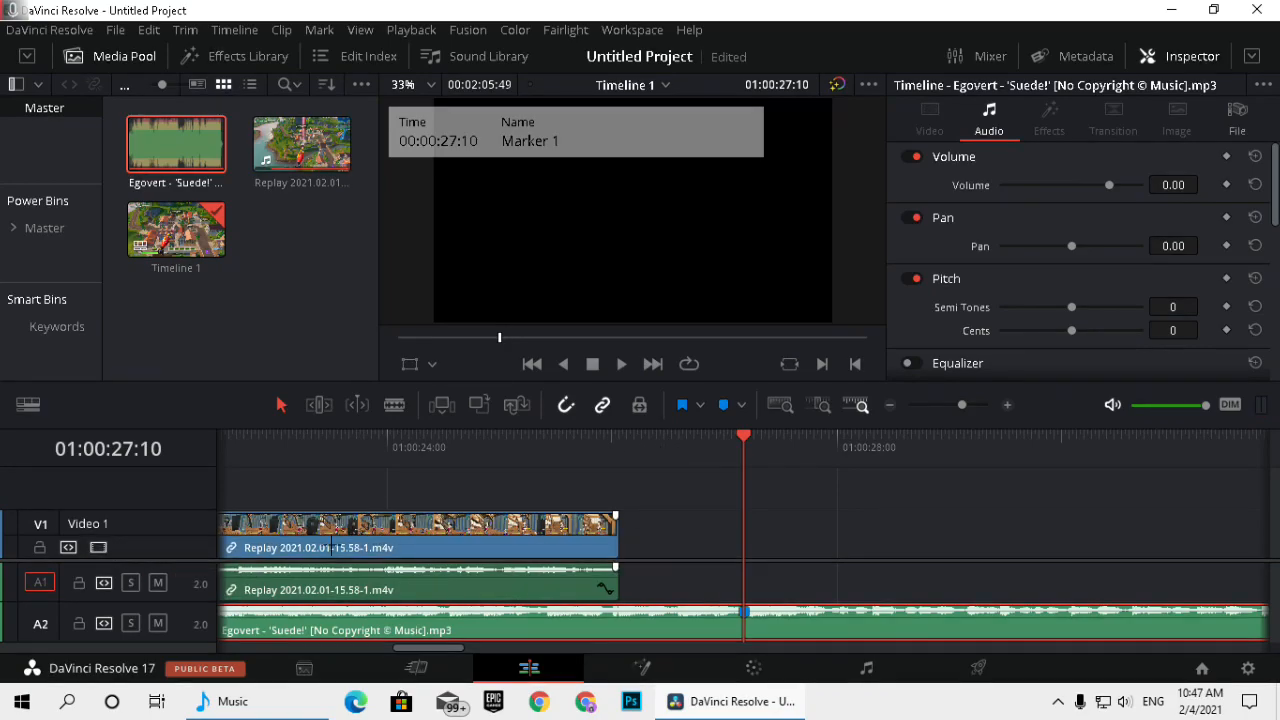
left_click_drag(443, 548, 915, 547)
left_click_drag(883, 455, 948, 460)
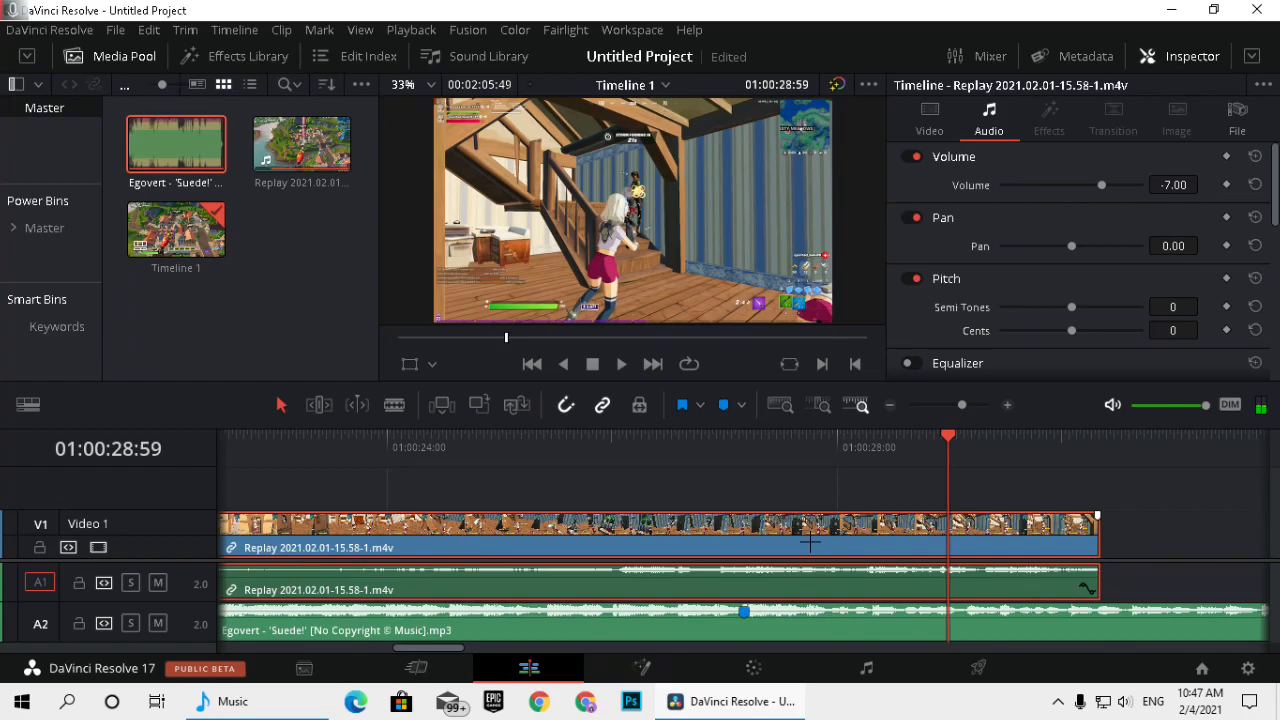
key("m")
Move the replay clip earlier so its marker aligns with the music marker at 01:00:27:10, and play back the sync.
left_click_drag(888, 527, 685, 530)
left_click(893, 411)
left_click_drag(541, 491, 801, 486)
left_click_drag(905, 459, 784, 451)
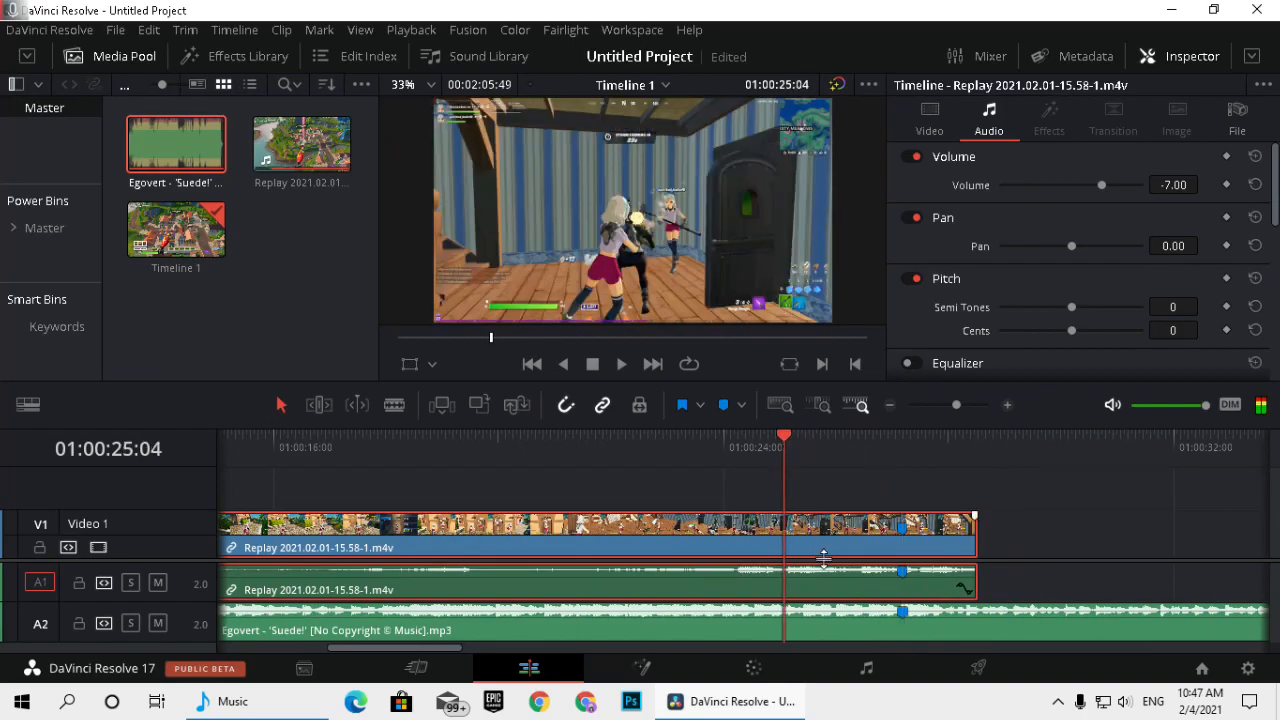
key("space")
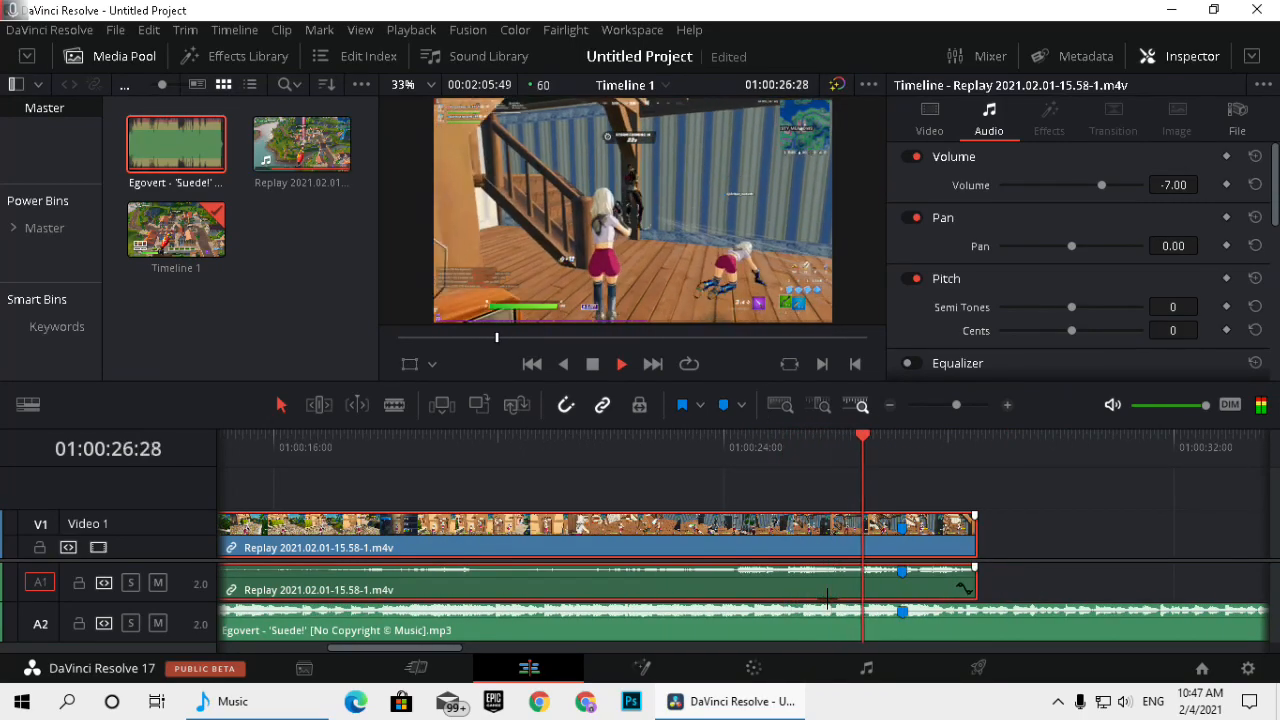
key("space")
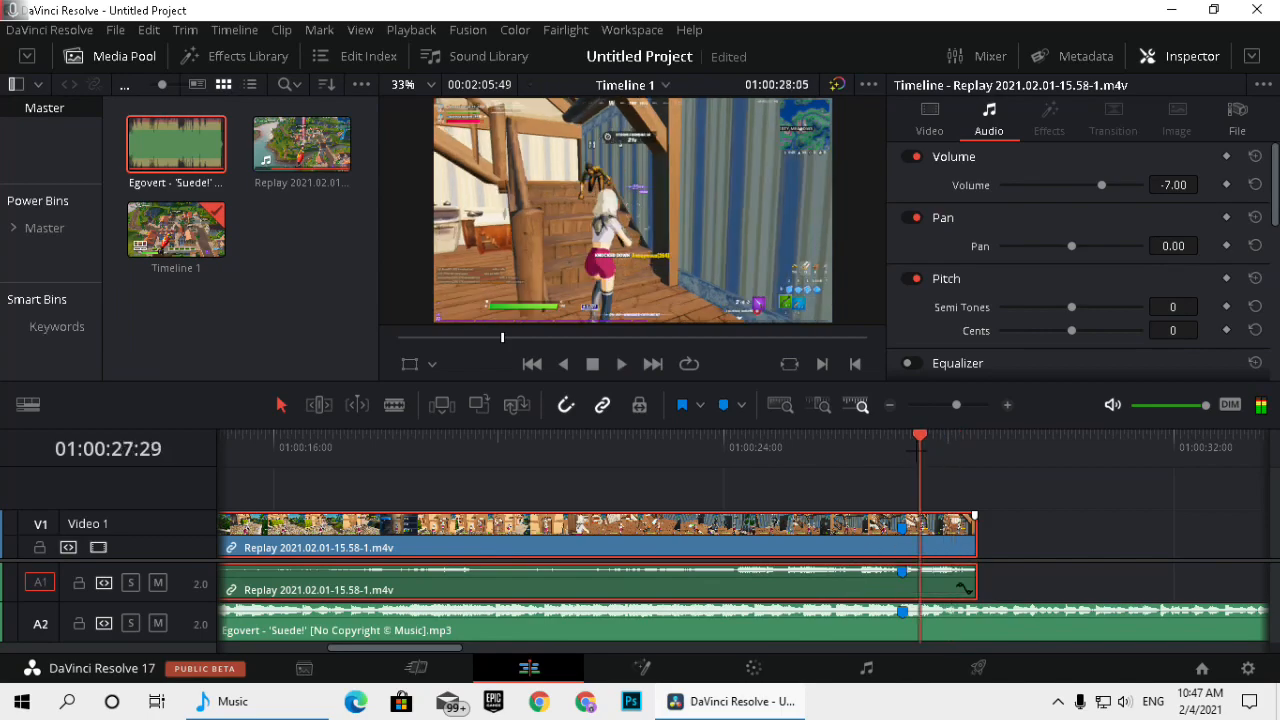
Unlink the replay clip's video from its audio and show the Retime Controls on the video clip.
right_click(774, 562)
left_click(800, 557)
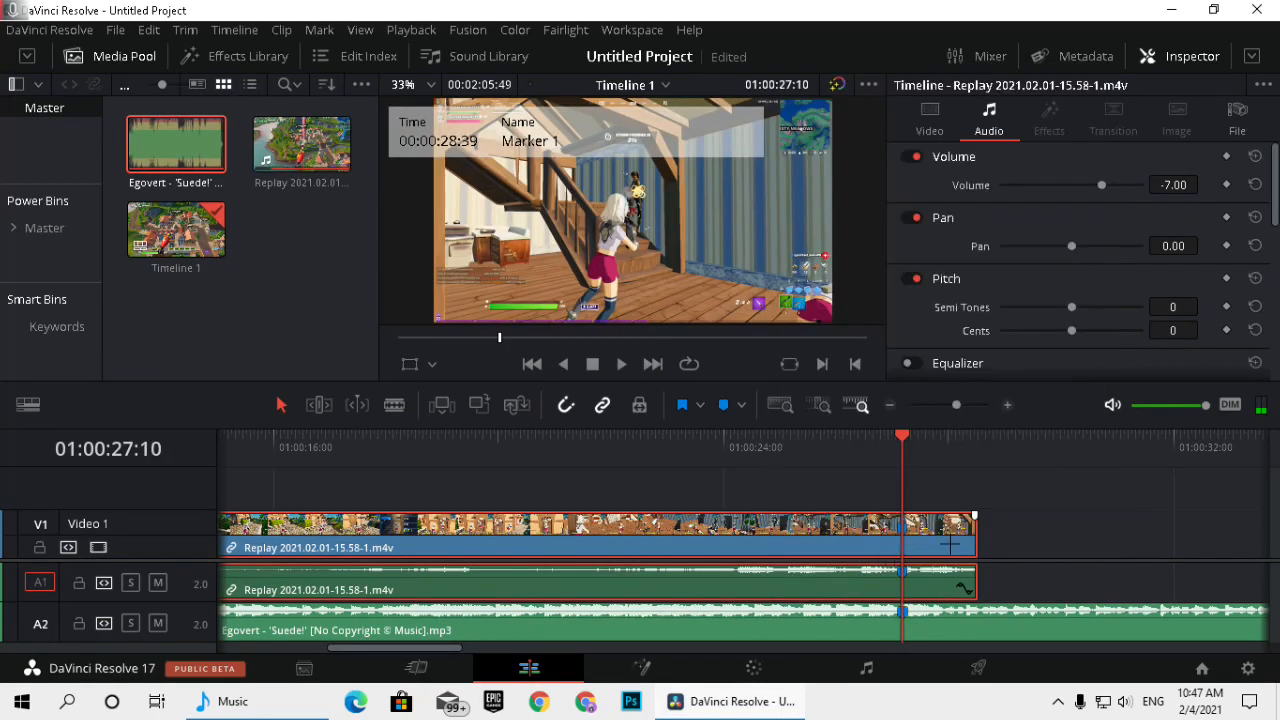
right_click(729, 530)
left_click(797, 322)
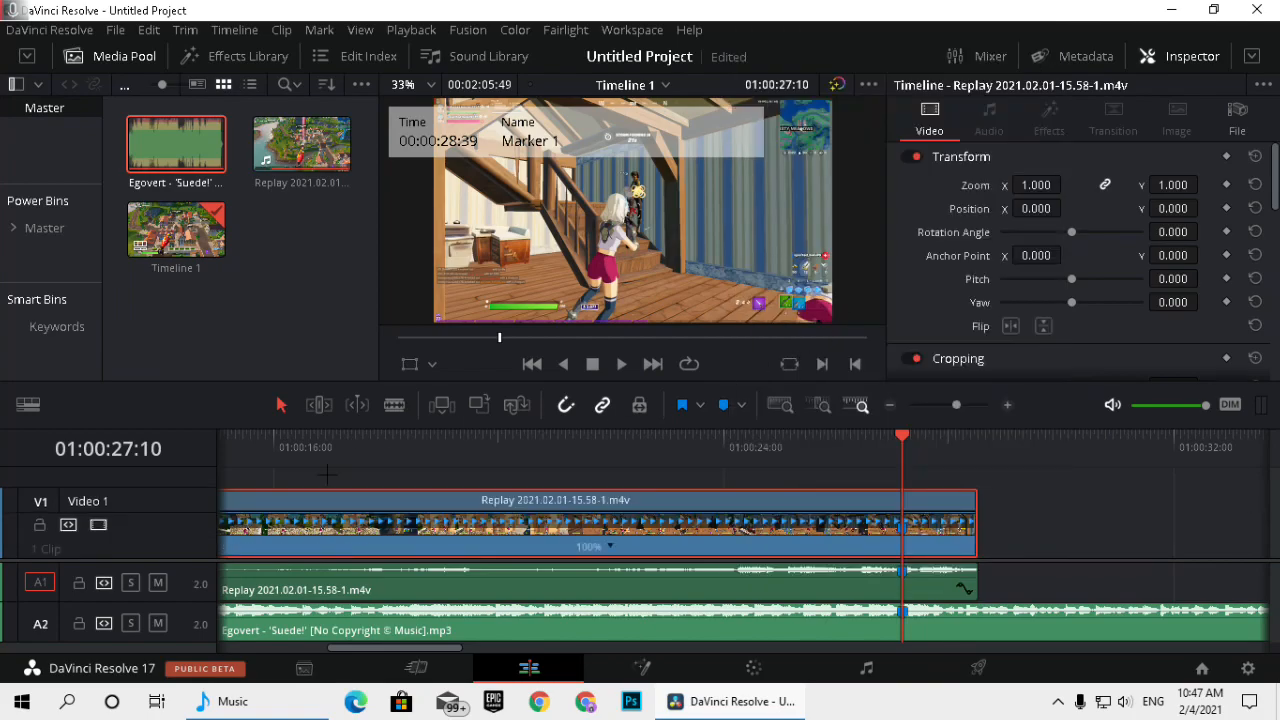
Add a speed point to the replay video clip at the beat marker, 01:00:27:10.
left_click(610, 546)
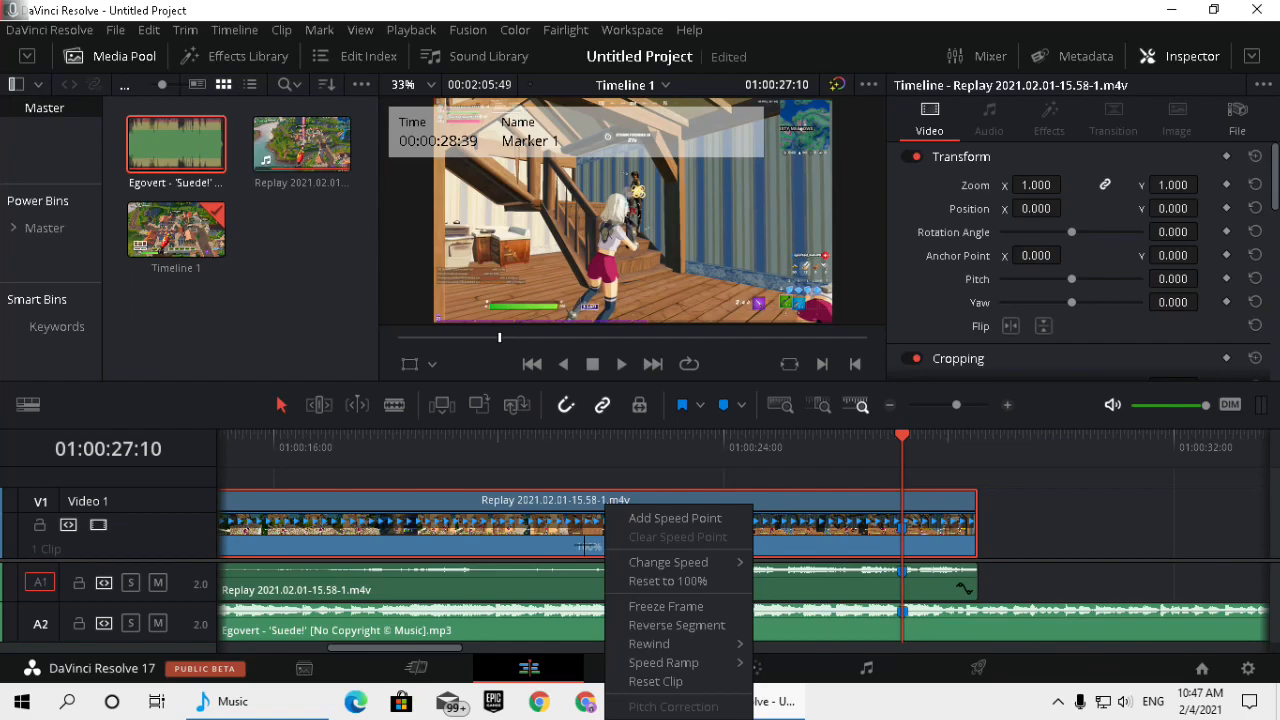
left_click(545, 549)
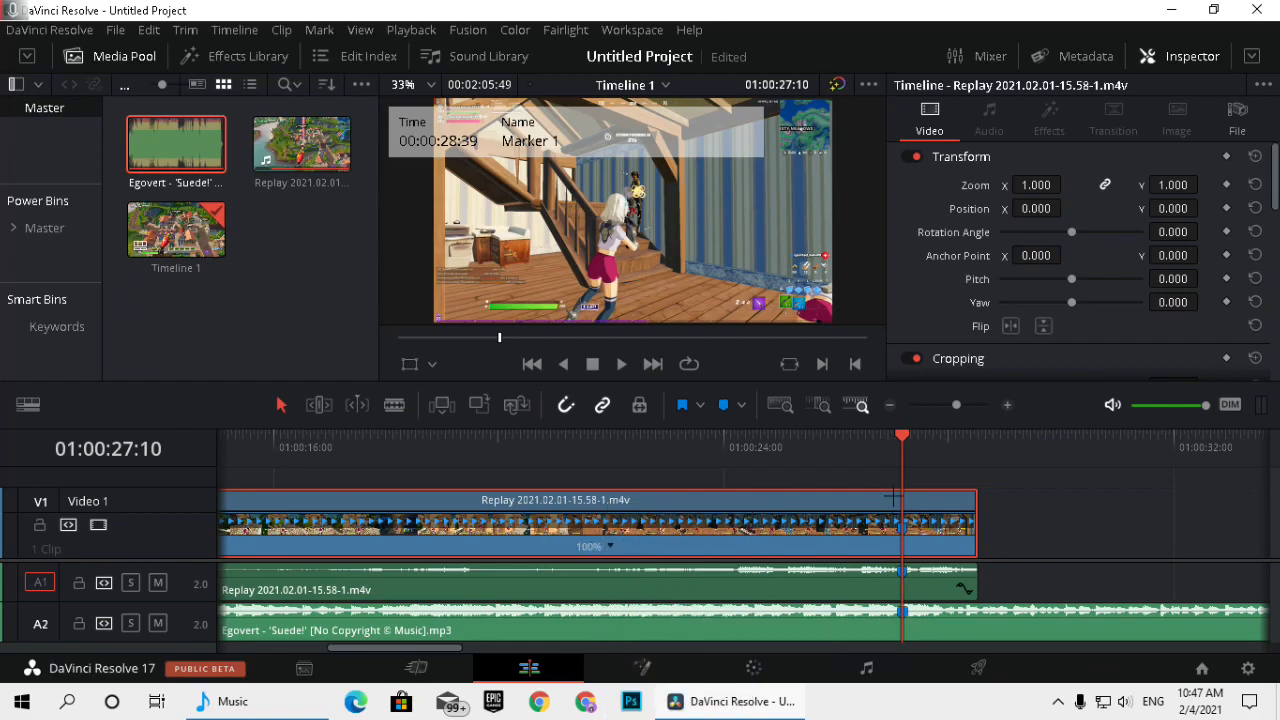
left_click(901, 451)
right_click(610, 545)
left_click(672, 515)
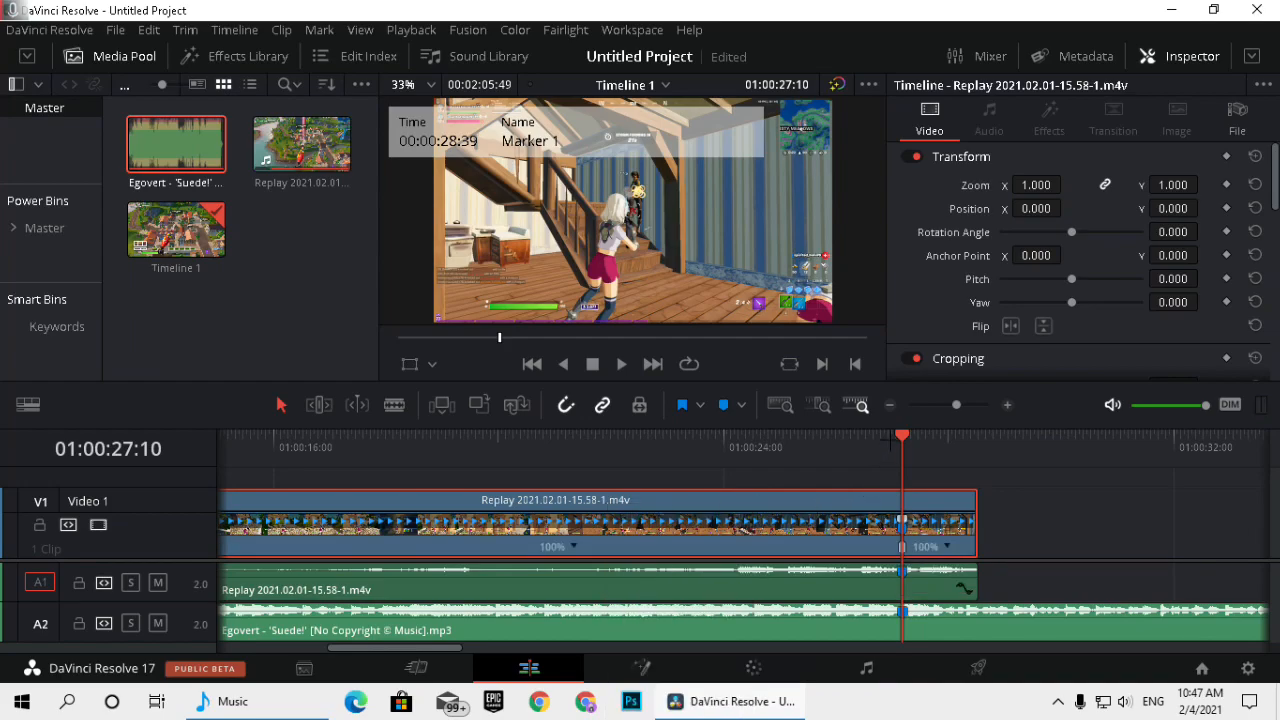
Add a second speed point to the replay clip shortly before the beat marker, at 01:00:26:55.
key("Left")
key("Left")
key("Left")
key("Left")
key("Left")
key("Left")
key("Left")
key("Left")
key("Left")
key("Left")
key("Left")
key("Left")
key("Left")
key("Left")
key("Left")
key("Left")
key("Left")
key("Left")
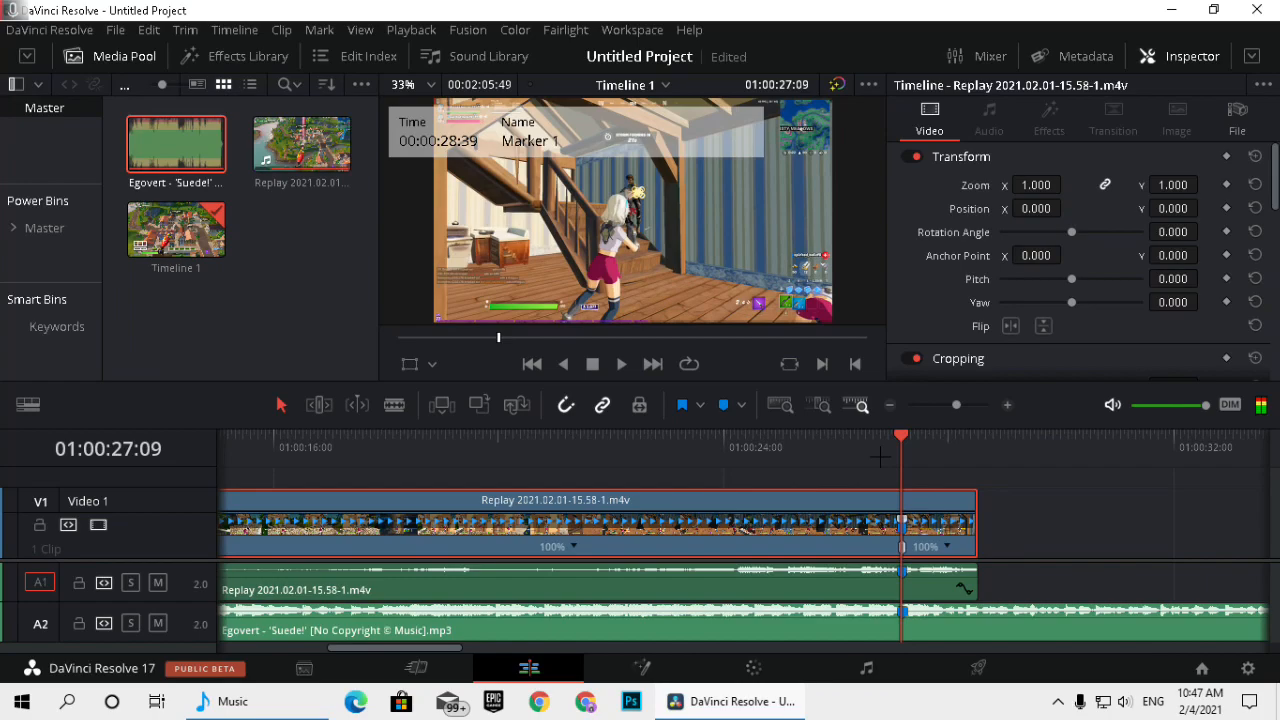
key("Right")
key("Right")
key("Right")
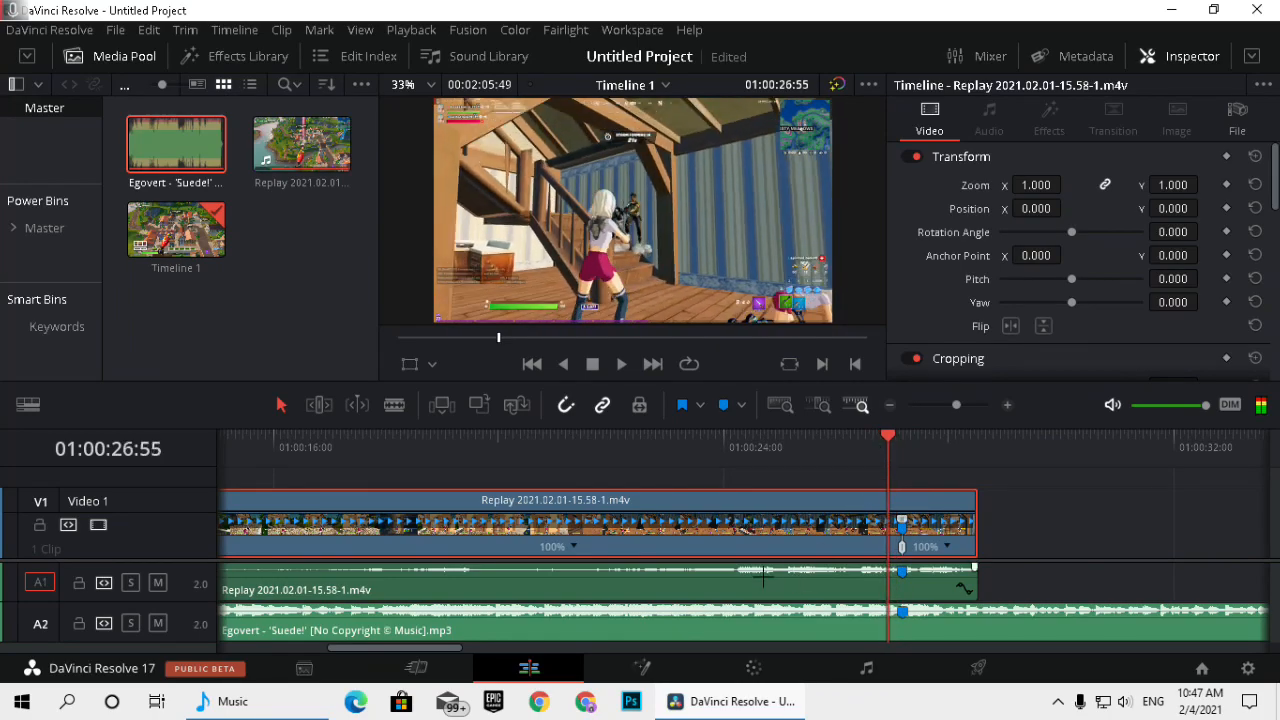
right_click(573, 545)
left_click(642, 516)
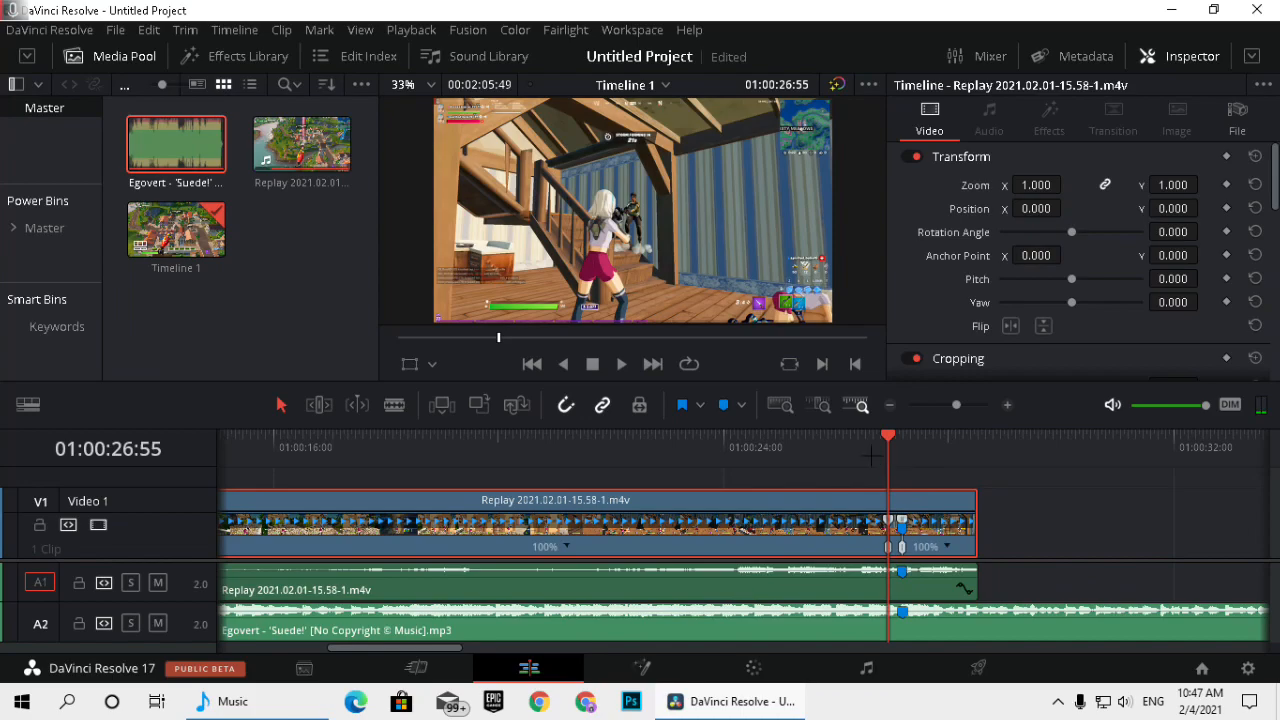
Step back a few more frames and add a third speed point to the replay clip at 01:00:26:48.
key("Left")
key("Left")
key("Left")
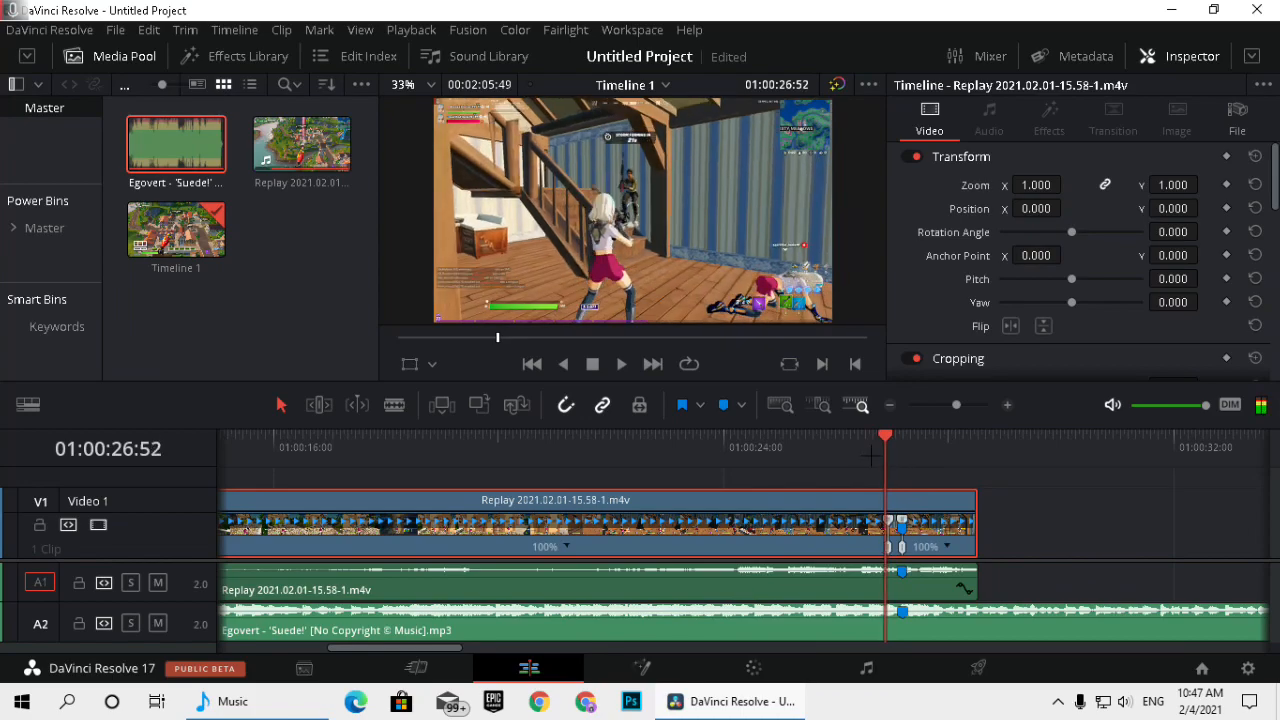
key("Left")
key("Left")
key("Left")
key("Left")
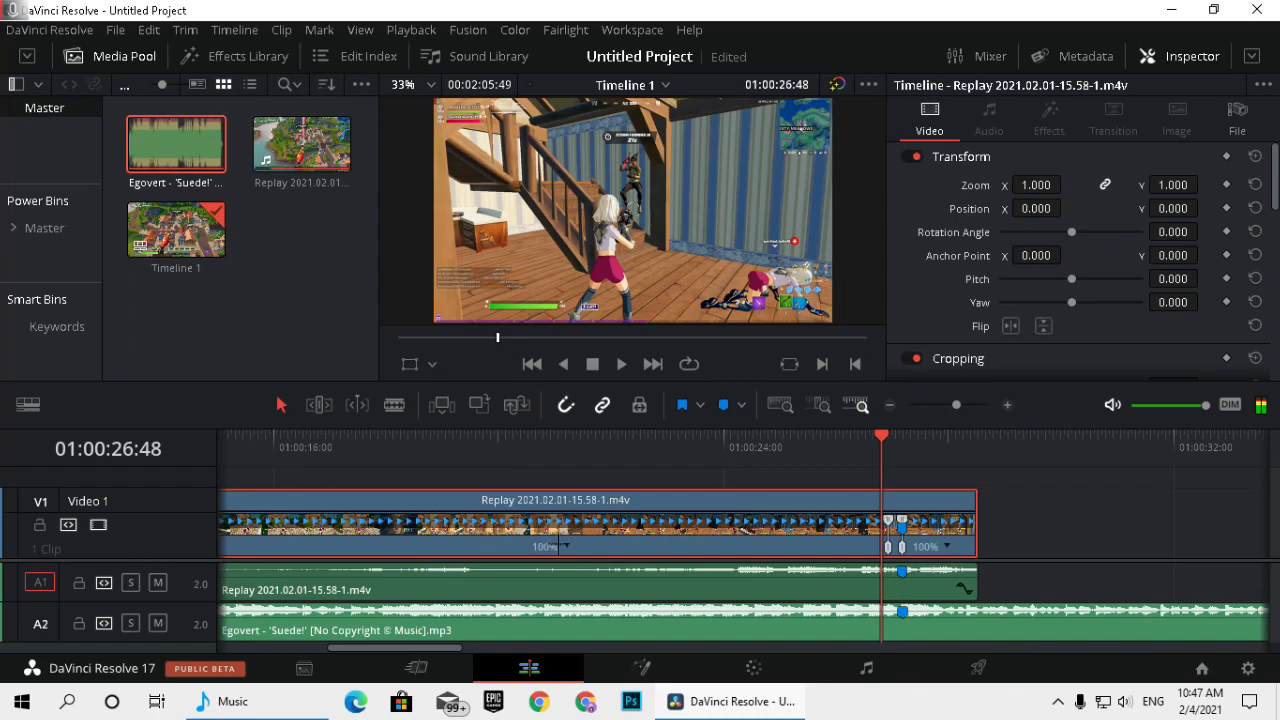
left_click(566, 546)
left_click(590, 517)
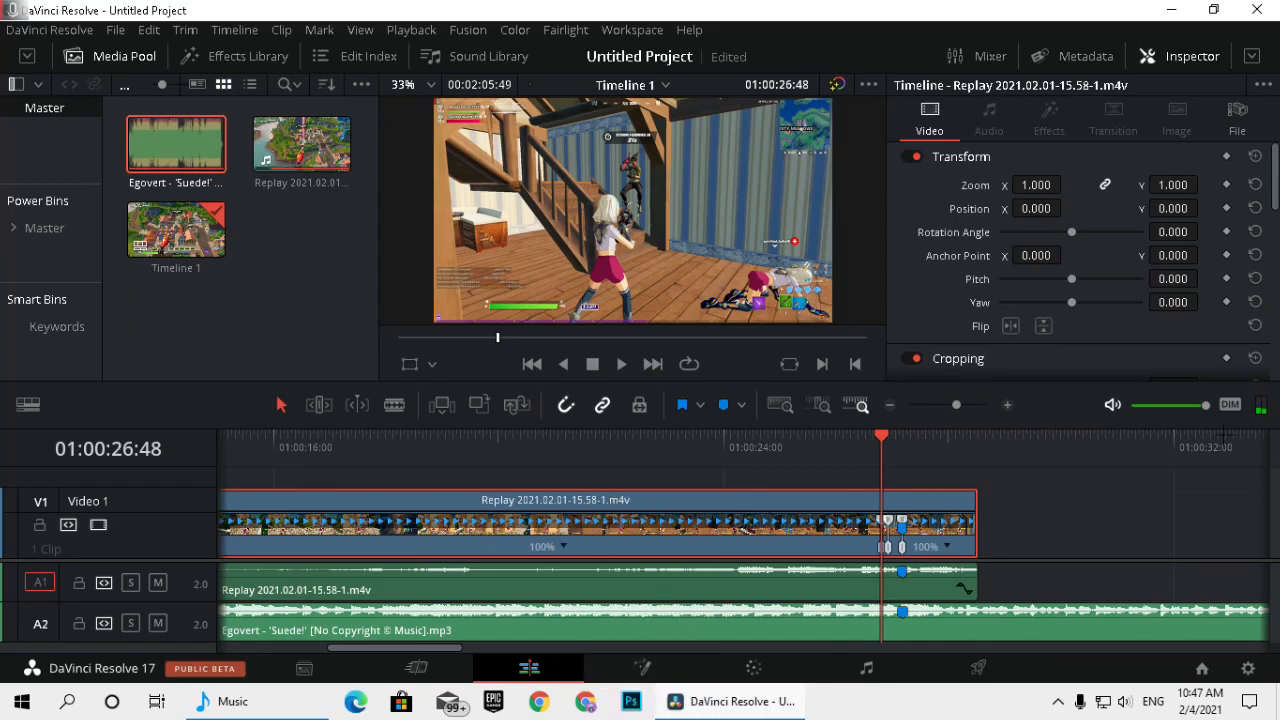
Set the speed of the short replay segment between 01:00:26:48 and 01:00:26:55 to 50%.
left_click(1007, 404)
left_click(1007, 404)
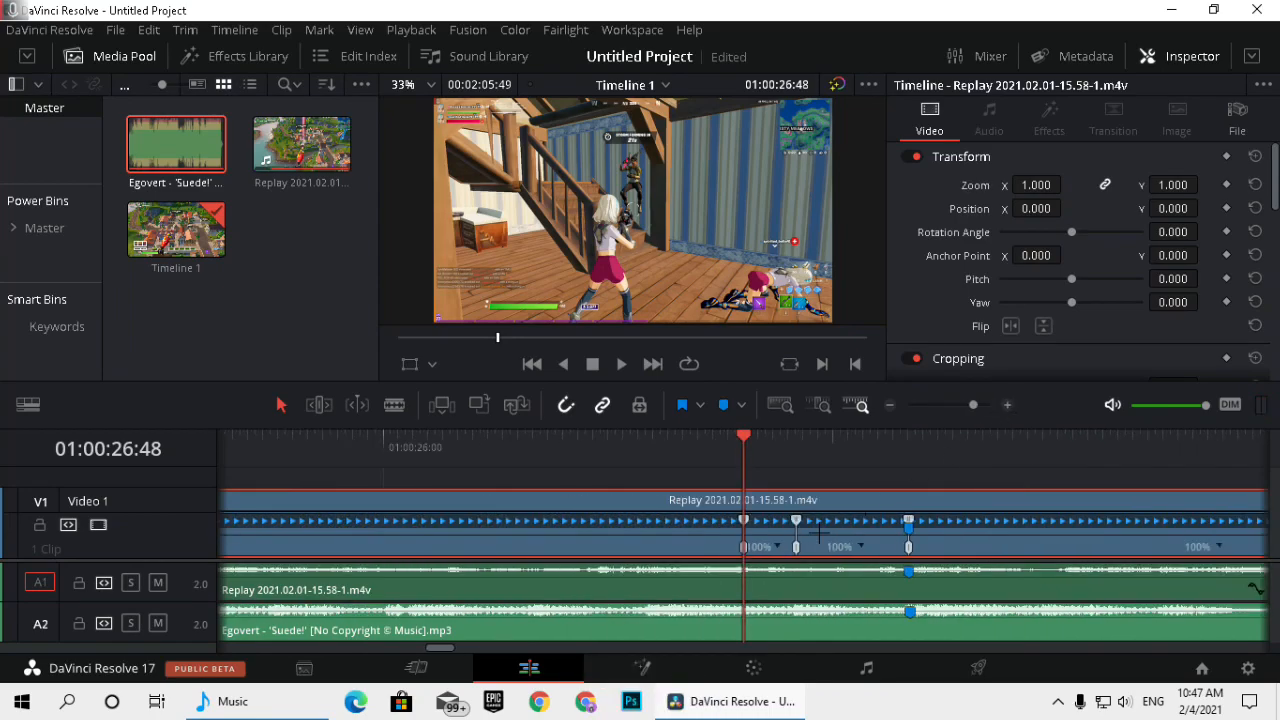
left_click(768, 546)
mouse_move(843, 562)
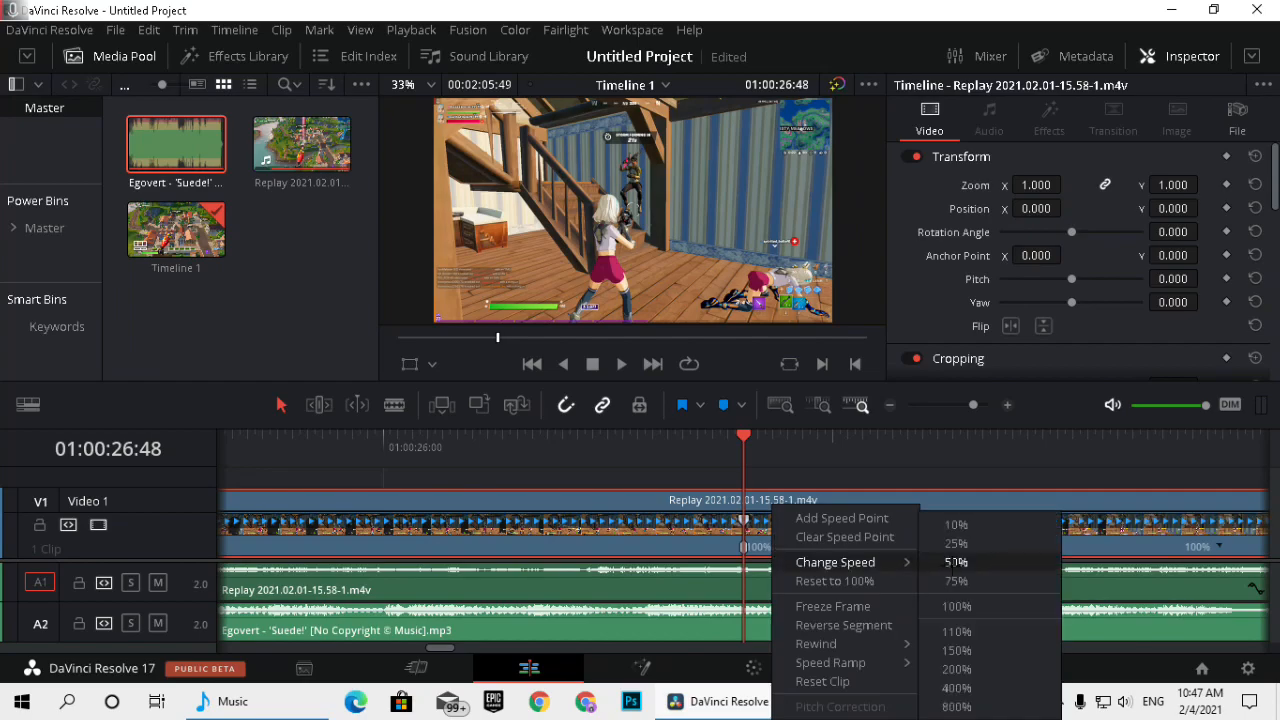
left_click(960, 562)
Speed up the segment between the last two speed points and set the replay clip's final segment to 50%.
left_click(910, 546)
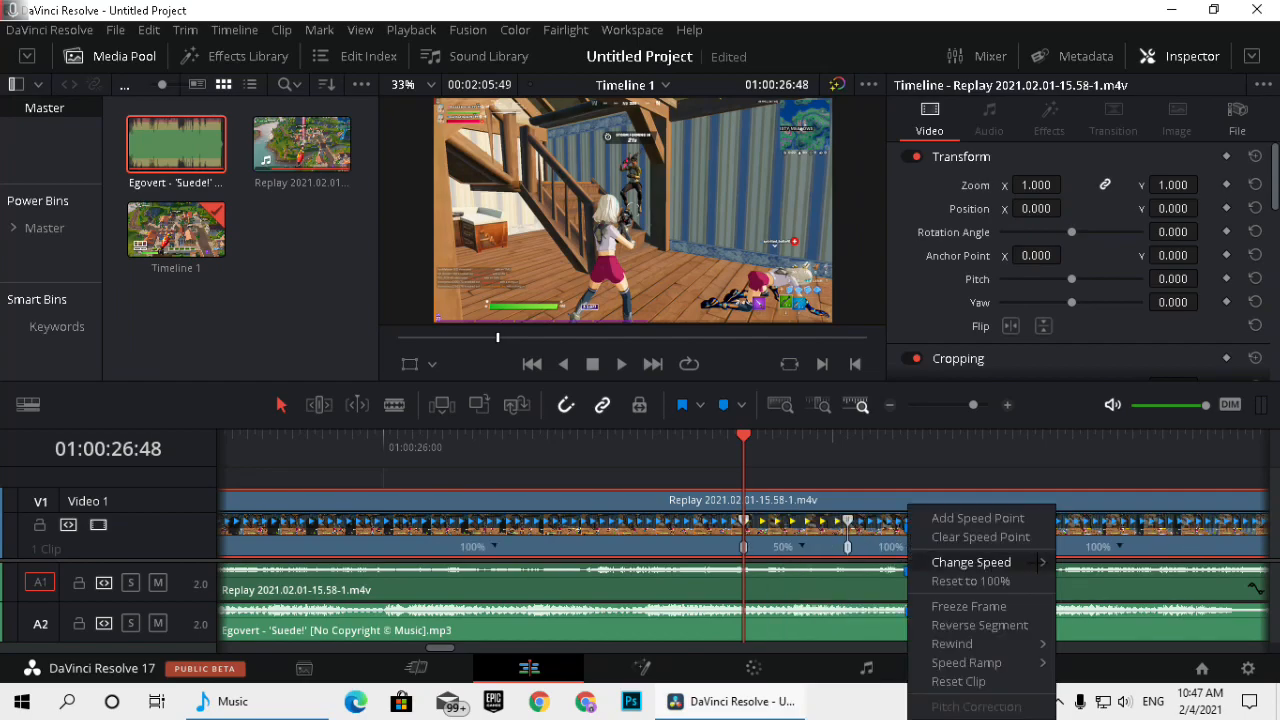
mouse_move(971, 560)
left_click(1081, 673)
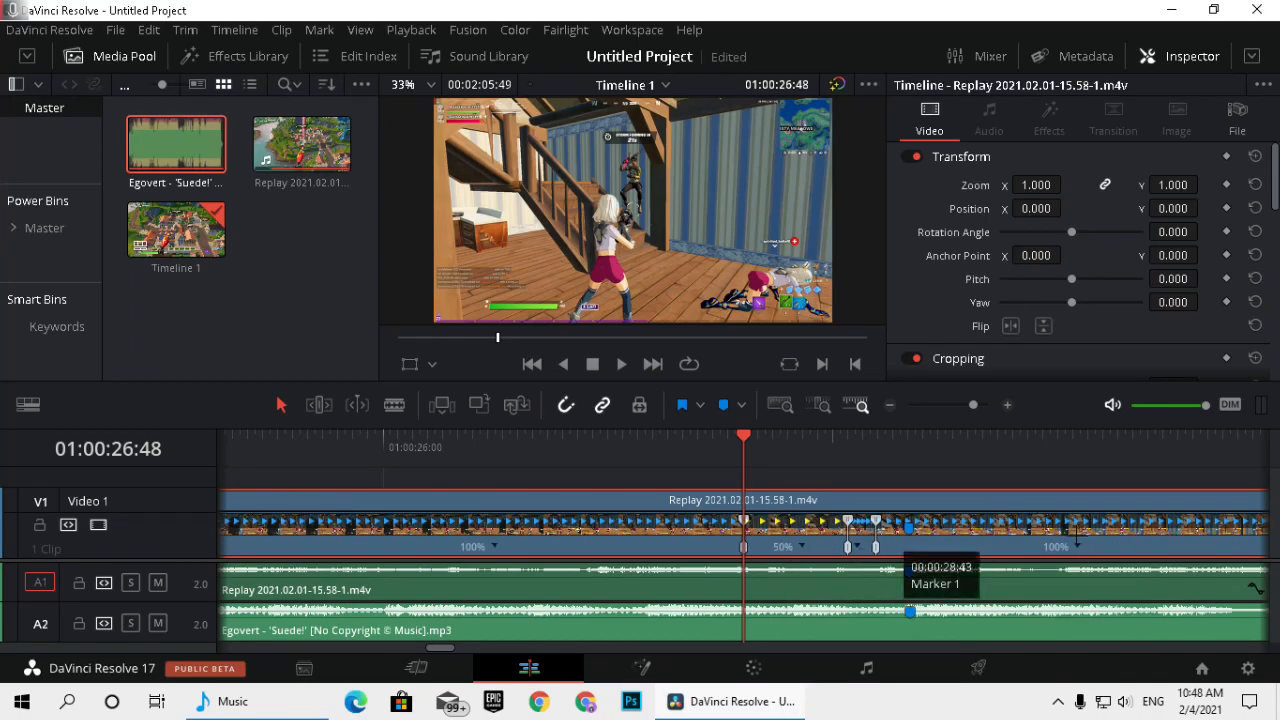
left_click(1075, 546)
mouse_move(1137, 560)
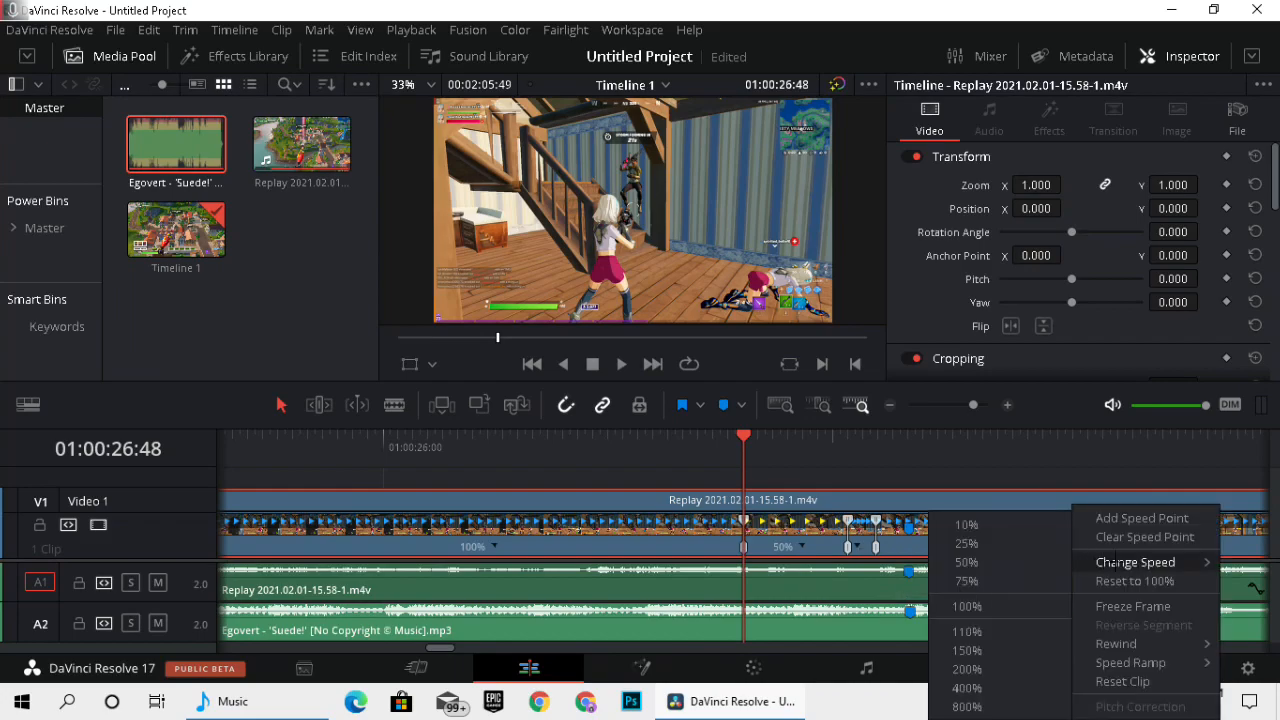
left_click(965, 560)
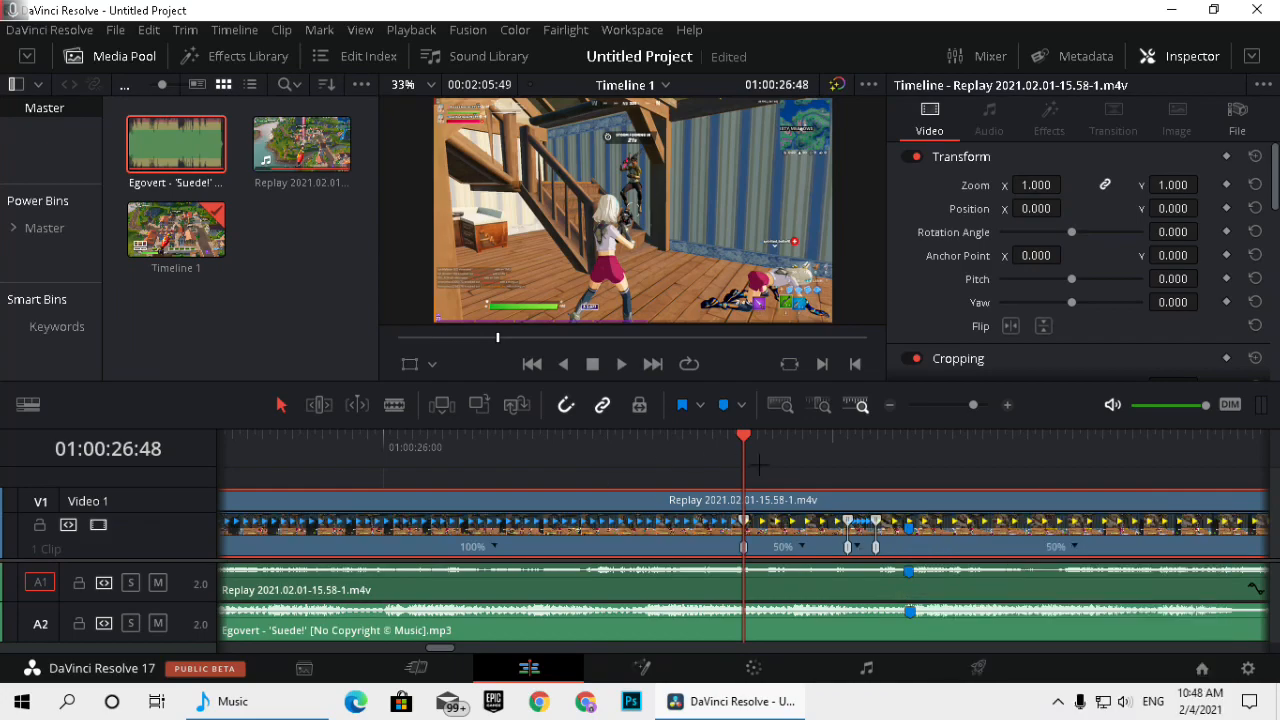
Place the playhead at 01:00:25:43 and hide the Retime Controls on the replay video clip.
left_click(889, 404)
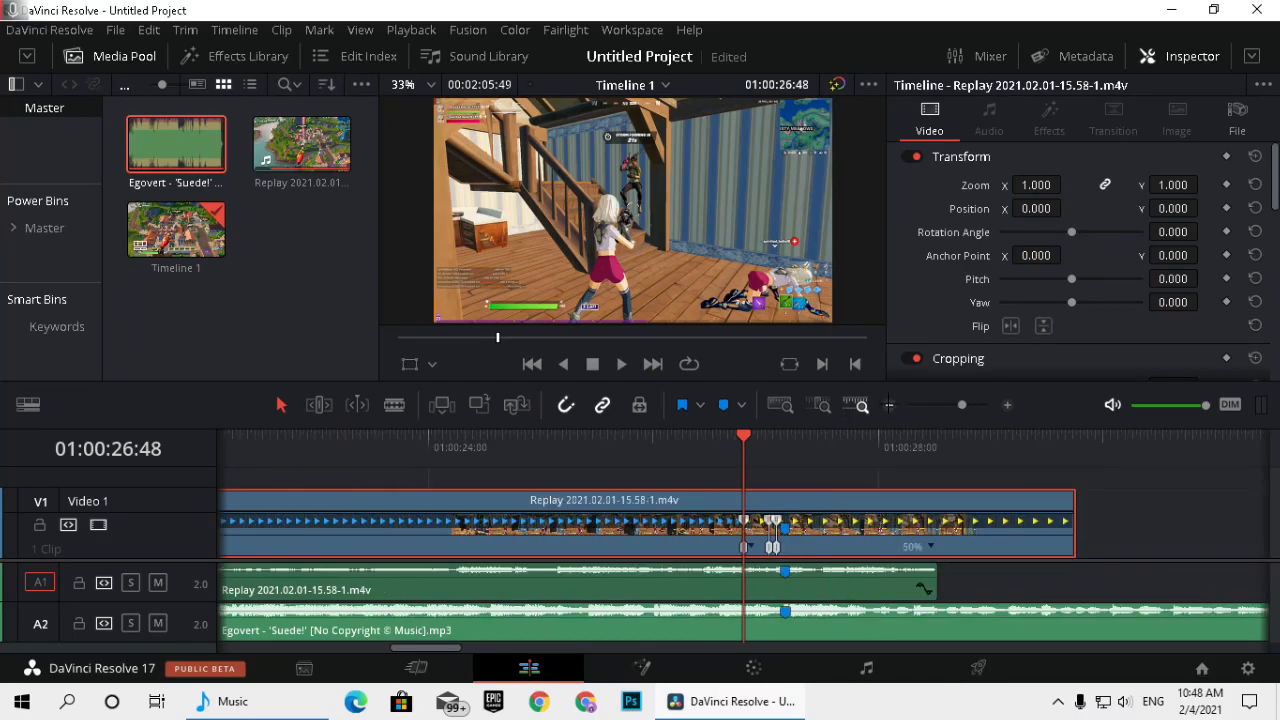
left_click(621, 452)
right_click(520, 532)
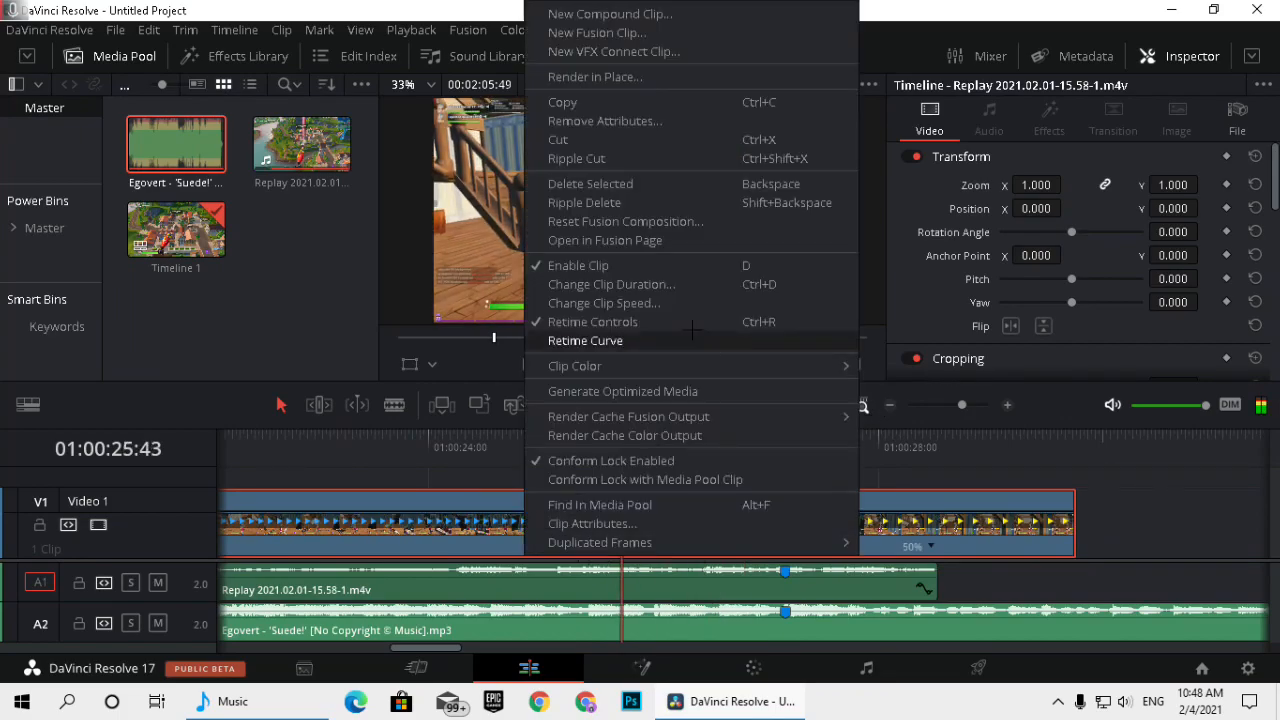
left_click(585, 321)
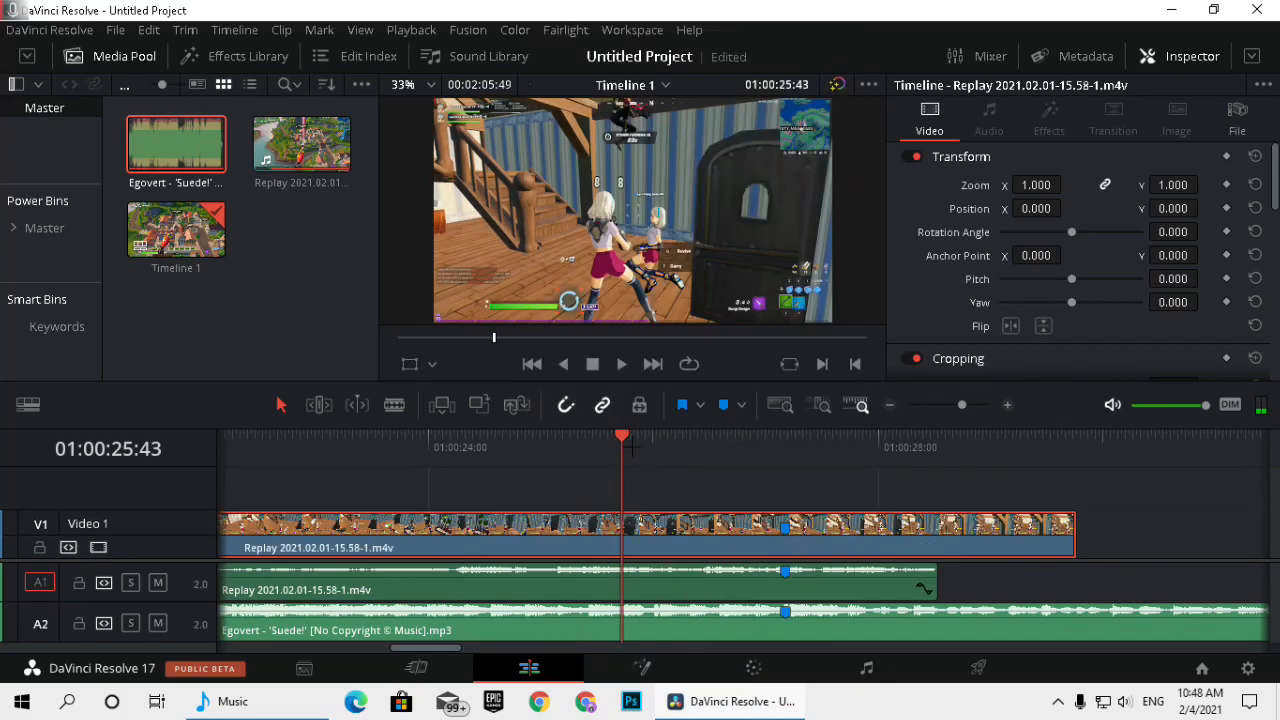
Play back the retimed section and check the frame at the beat marker, 01:00:27:10.
key("space")
left_click_drag(715, 450, 661, 450)
key("space")
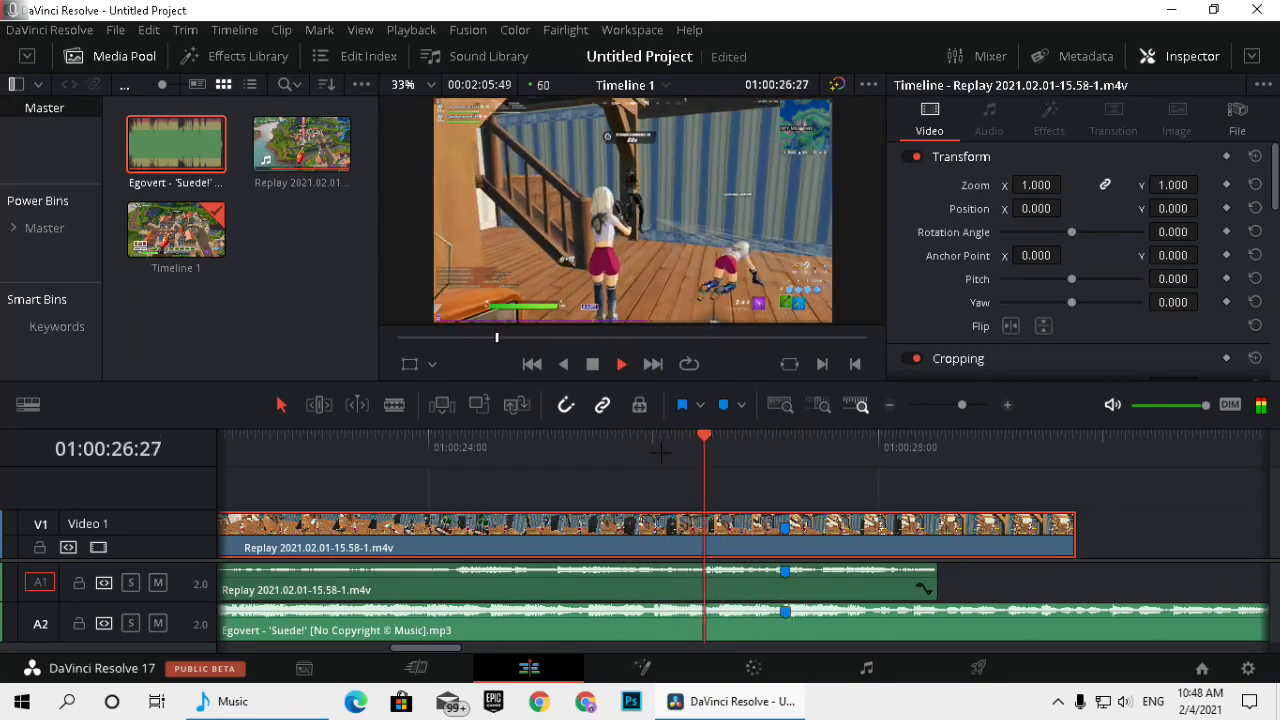
left_click(674, 450)
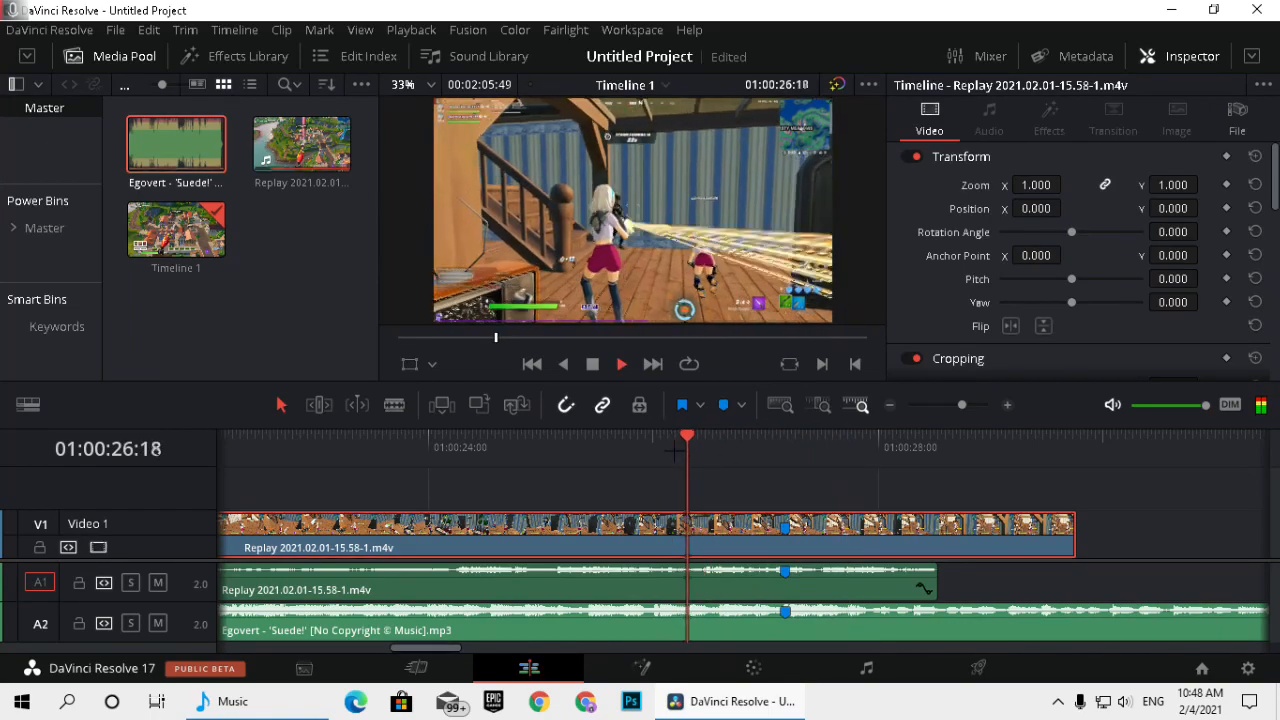
key("shift+Up")
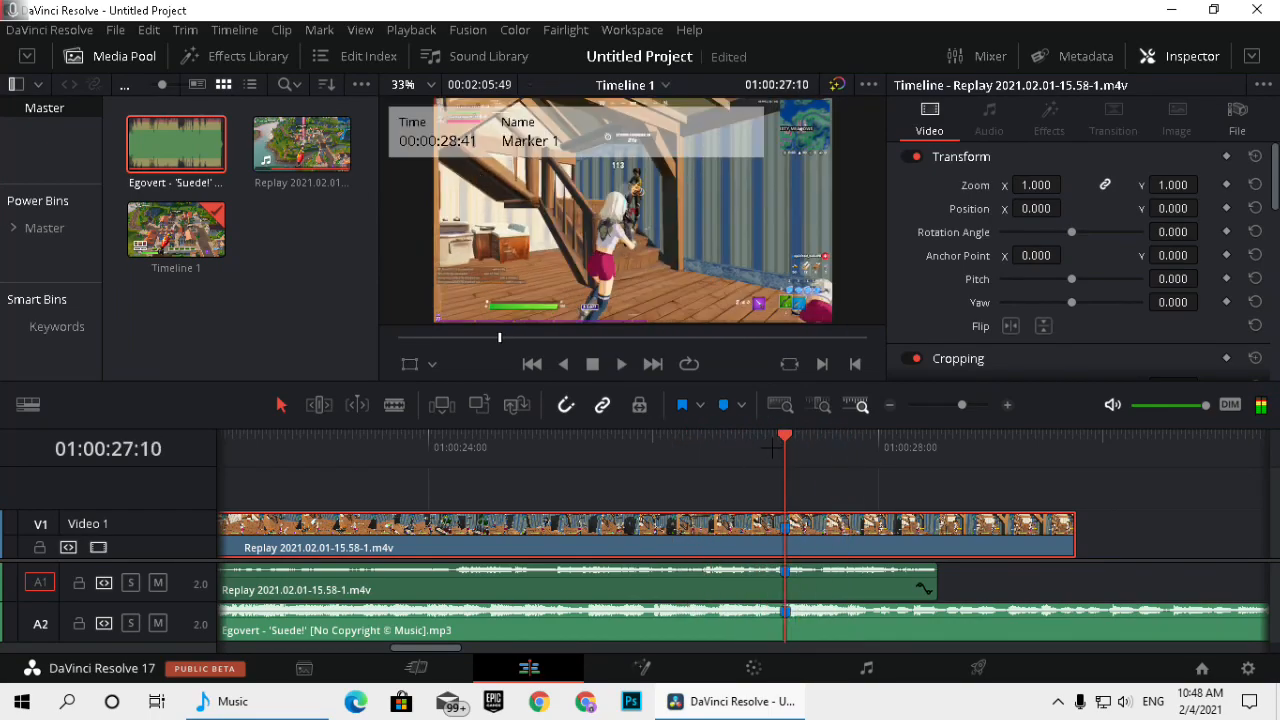
Trim the end of the replay video clip to match the end of its audio, and play back the section.
left_click_drag(1071, 523, 936, 524)
left_click_drag(775, 455, 483, 443)
key("space")
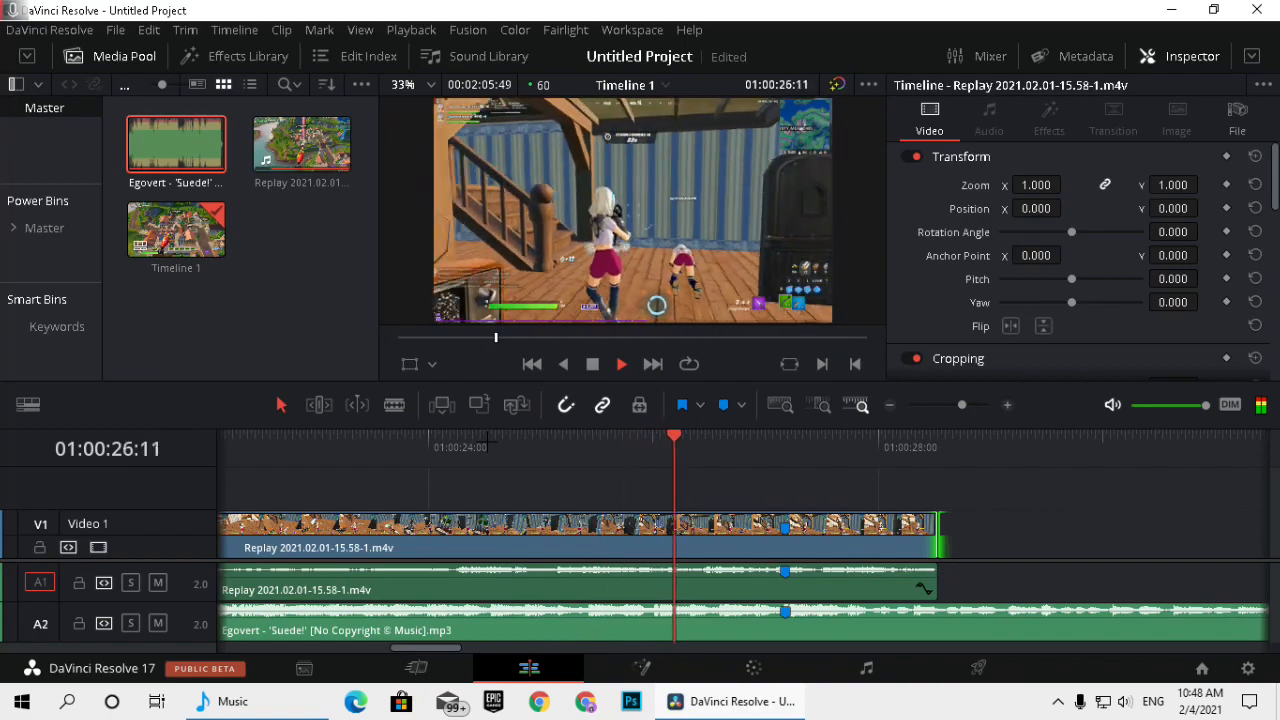
key("space")
Add a red marker to the music clip at 01:00:26:36.
left_click(727, 460)
left_click_drag(727, 460, 721, 460)
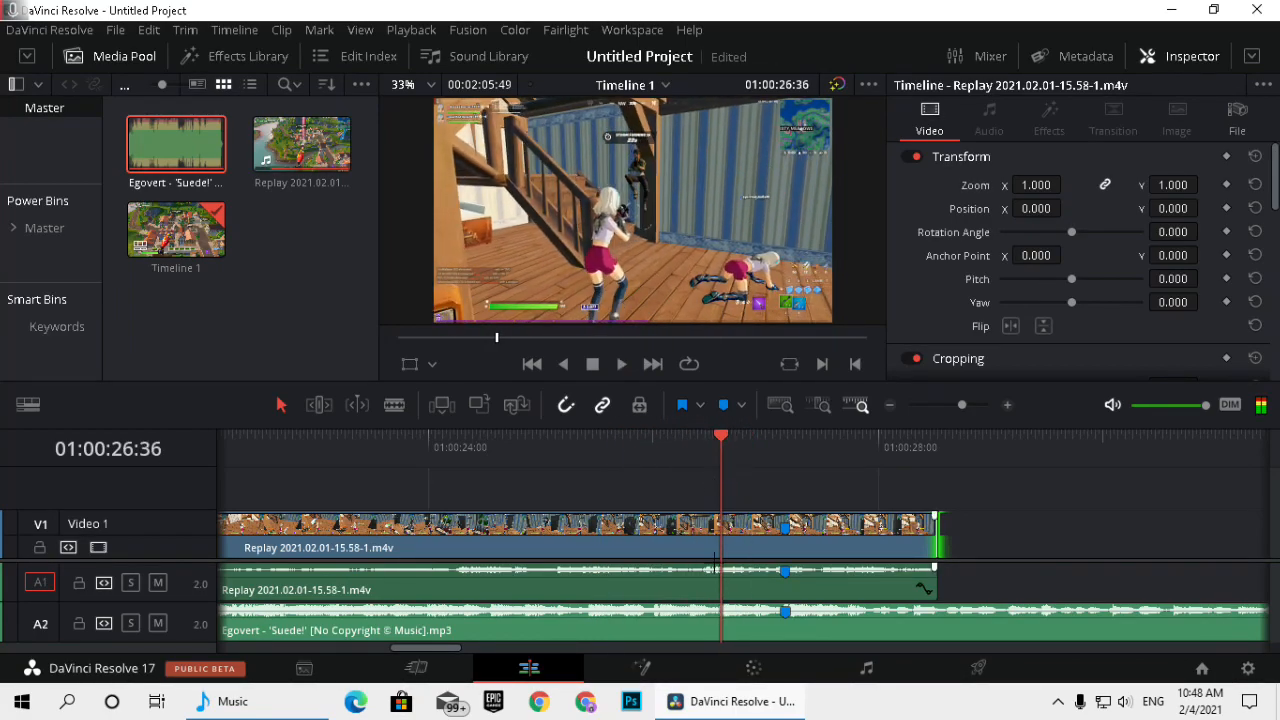
left_click(687, 619)
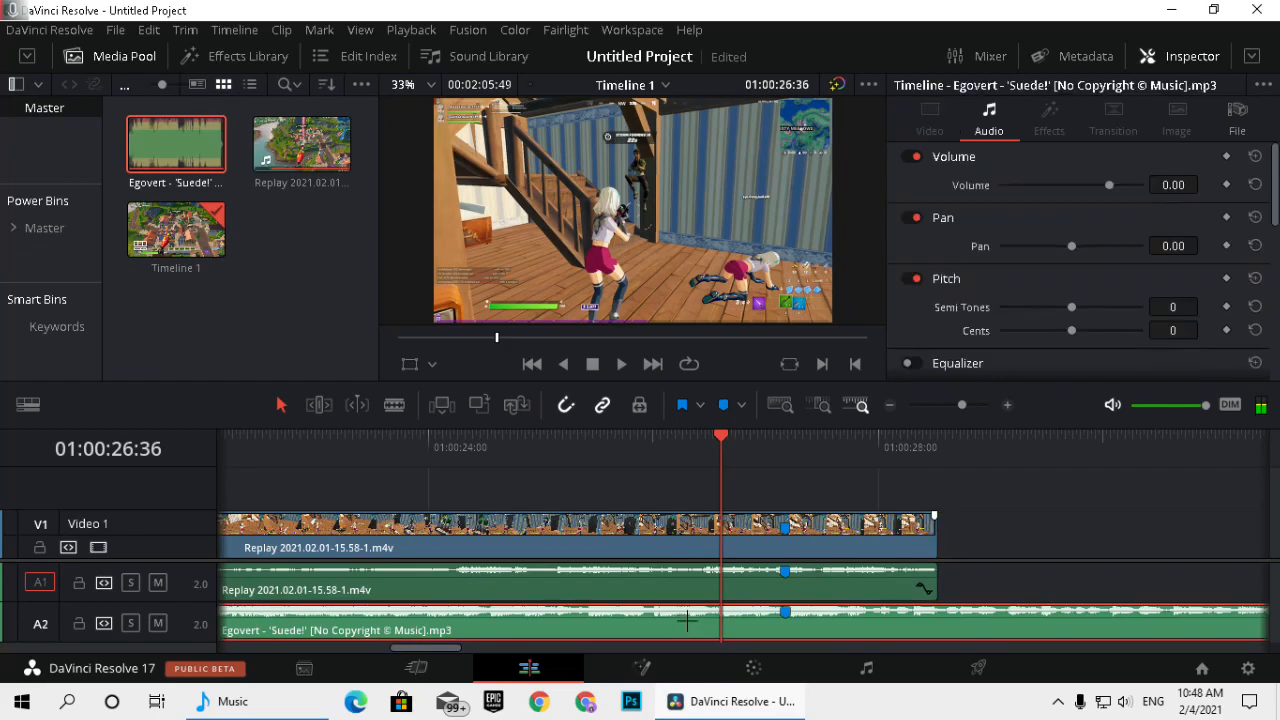
left_click(741, 405)
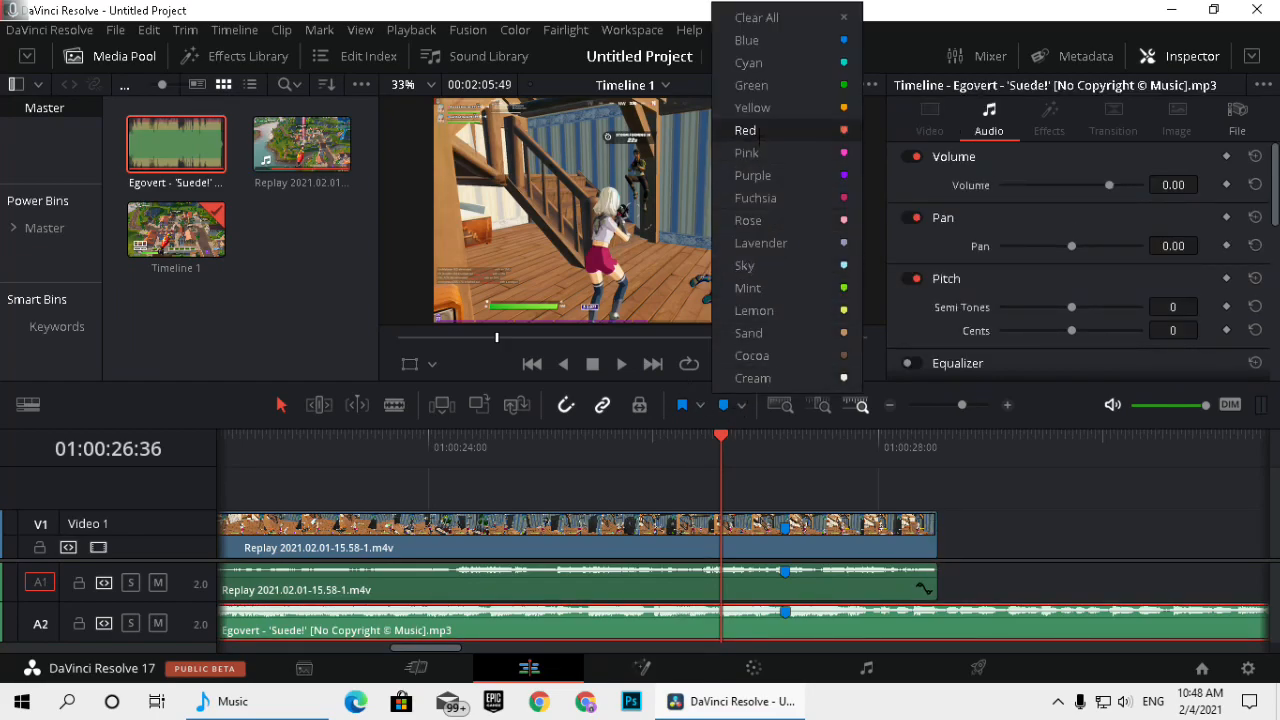
left_click(750, 130)
Replay the music around the red marker to listen for the beats that come before it.
mouse_move(720, 460)
left_mouse_down()
mouse_move(626, 458)
mouse_move(680, 450)
left_mouse_up()
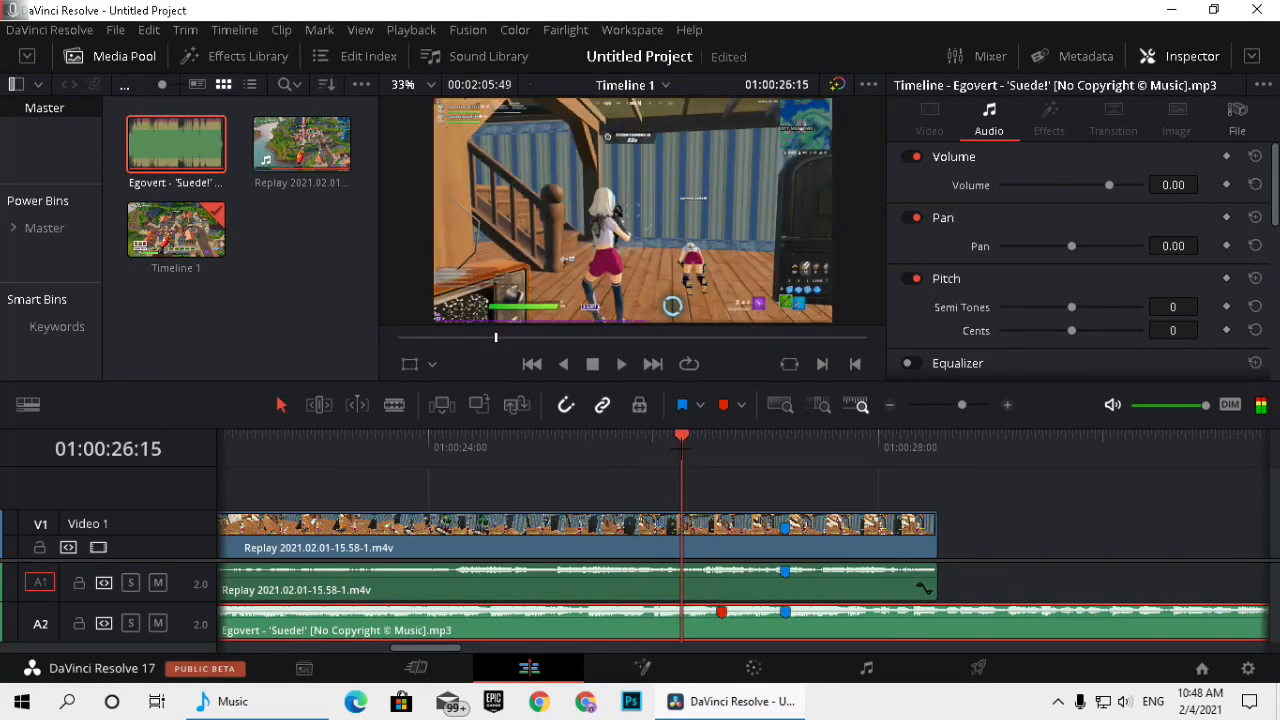
key("space")
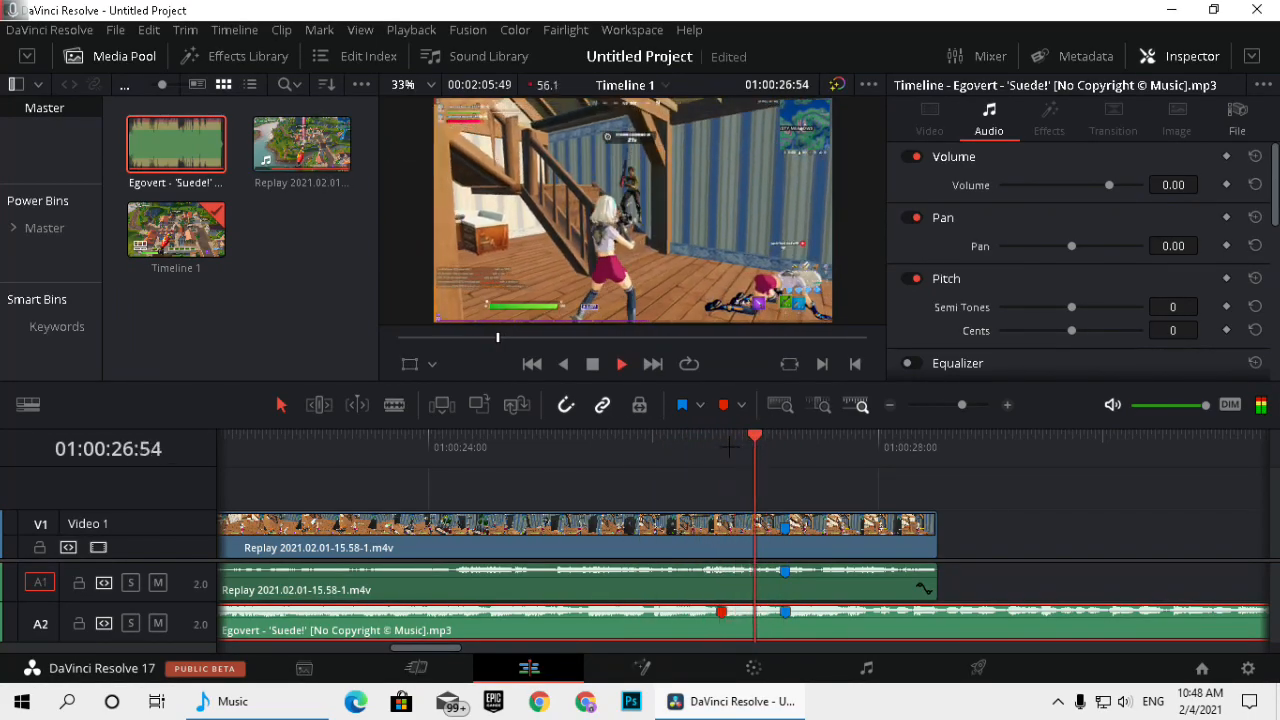
mouse_move(729, 447)
left_mouse_down()
mouse_move(645, 447)
mouse_move(722, 443)
mouse_move(710, 440)
left_mouse_up()
key("space")
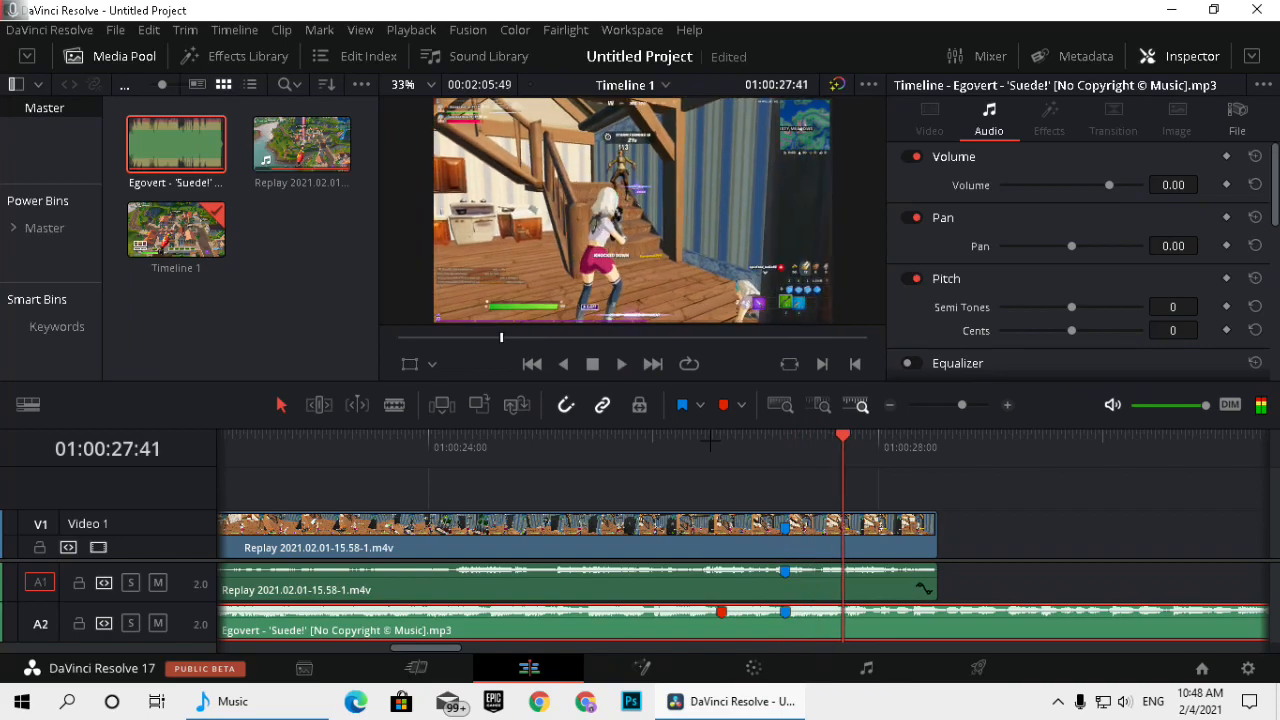
left_click(647, 447)
key("space")
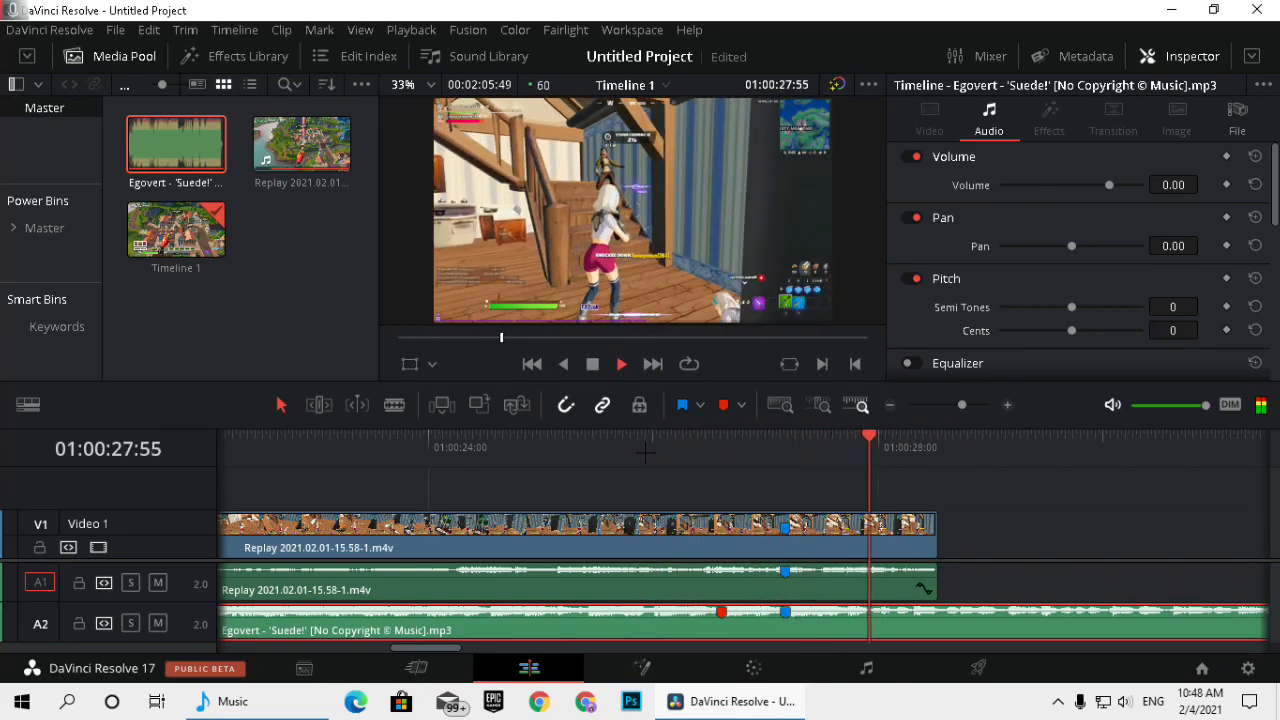
left_click_drag(647, 447, 468, 447)
key("space")
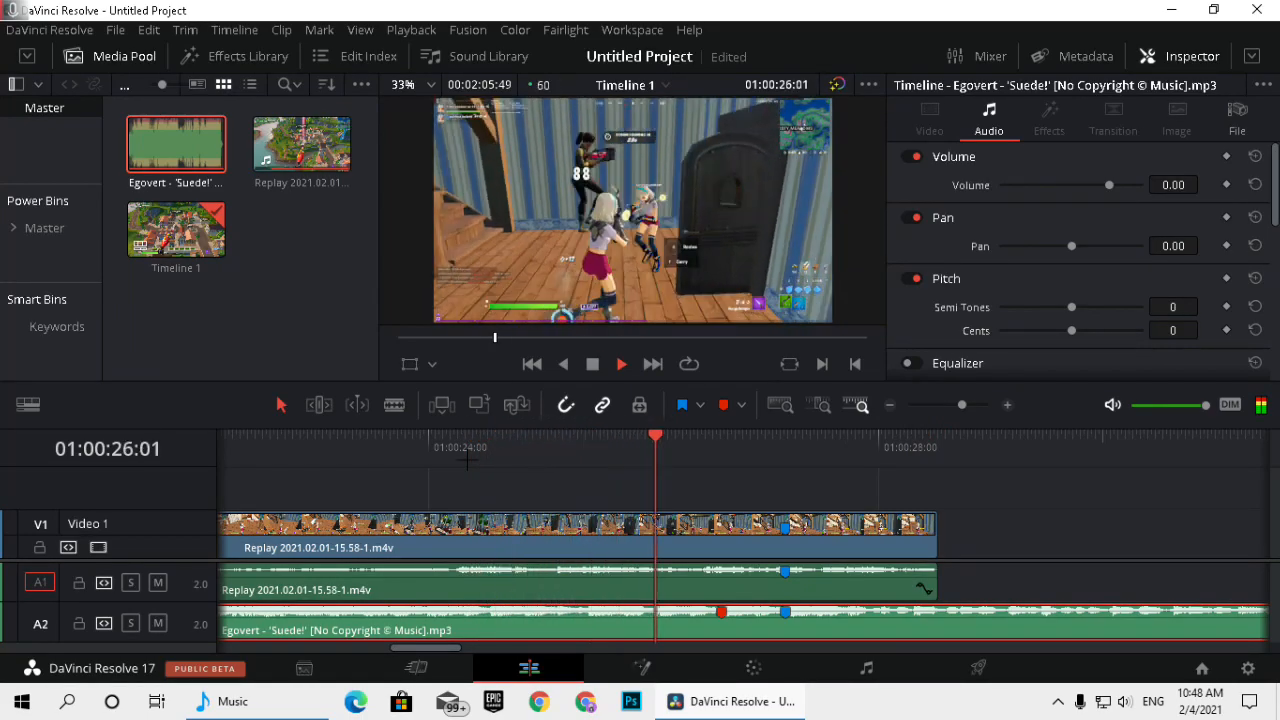
Add two more red markers to the music clip on the beats before the one at 01:00:26:36.
key("space")
mouse_move(628, 447)
left_mouse_down()
mouse_move(706, 447)
mouse_move(428, 447)
mouse_move(625, 455)
left_mouse_up()
key("m")
key("m")
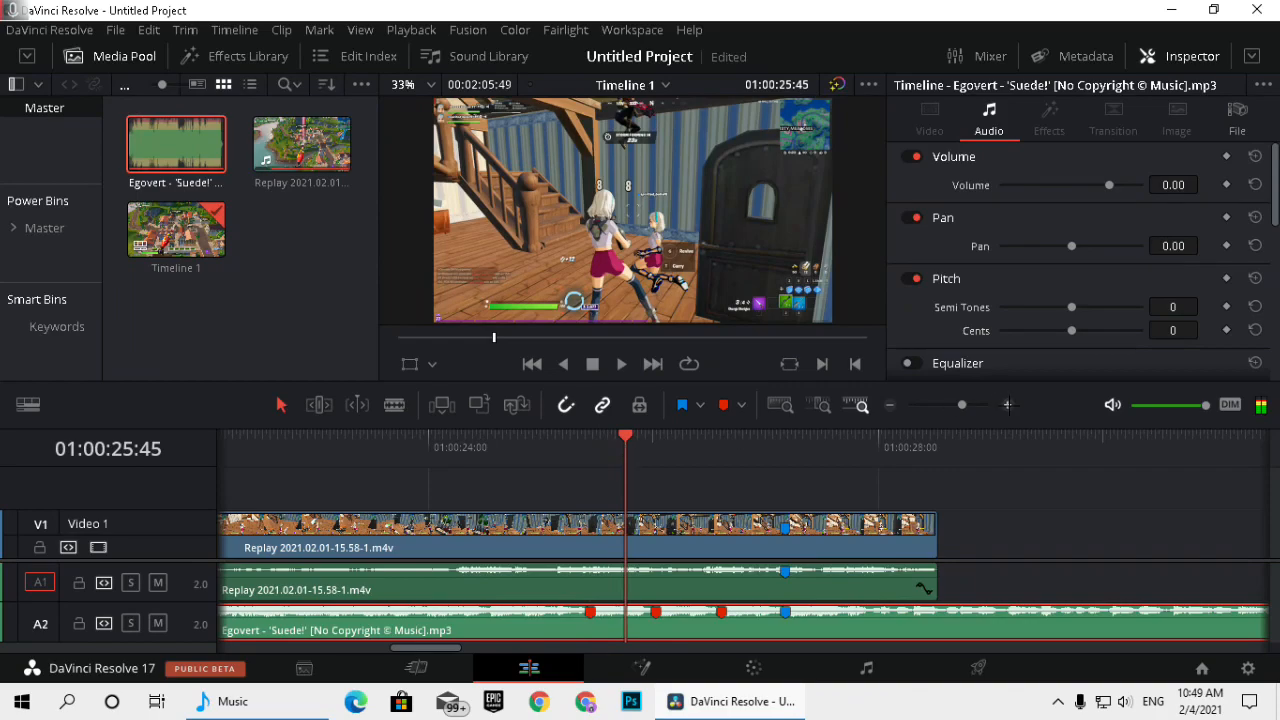
Play back the section from before the first red marker to past the blue beat marker.
left_click(1008, 405)
left_click(435, 442)
key("space")
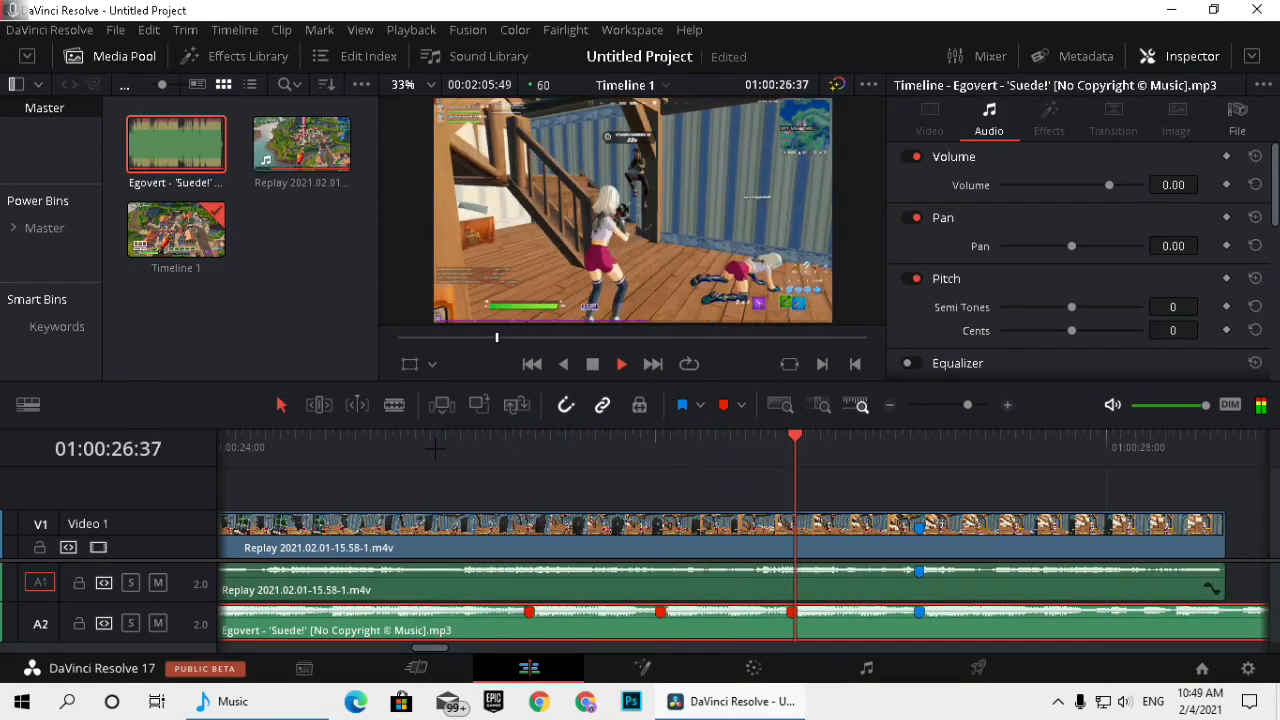
key("space")
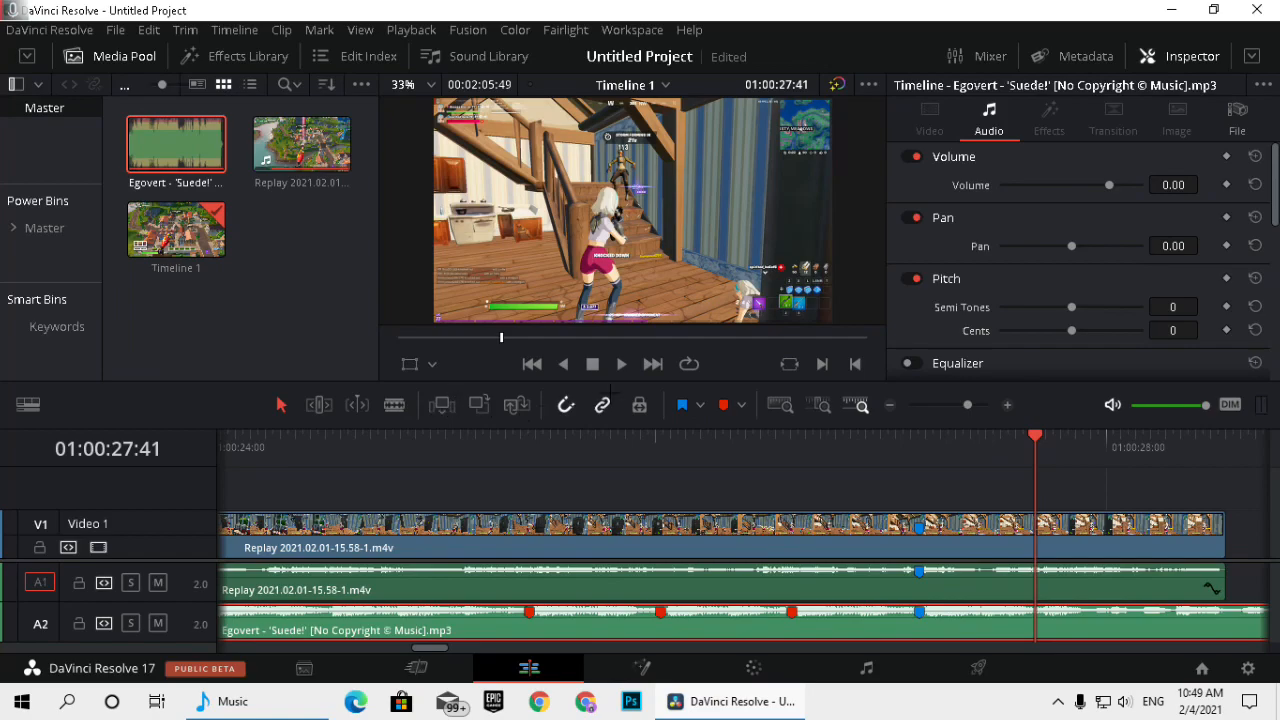
Add an Adjustment Clip from the effects on a new video track above the replay clip, starting at the first red marker.
left_click_drag(600, 446, 457, 440)
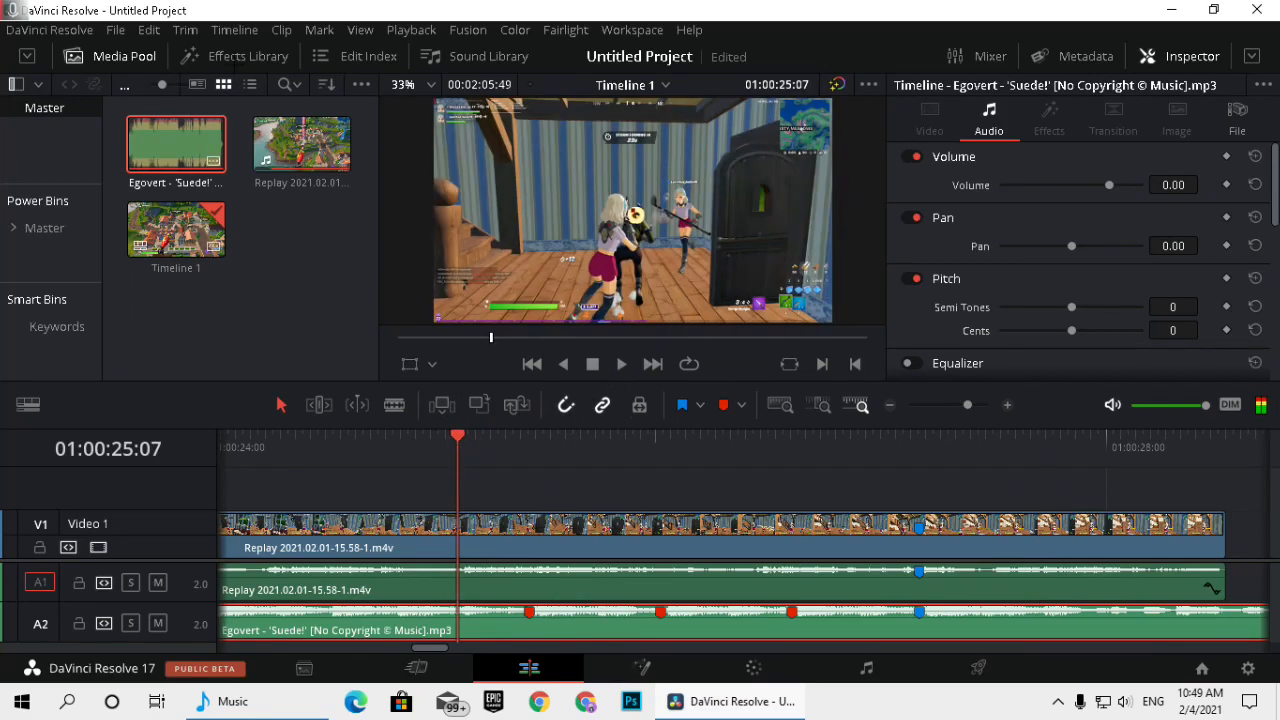
left_click(240, 57)
left_click(115, 178)
left_click_drag(253, 148, 411, 462)
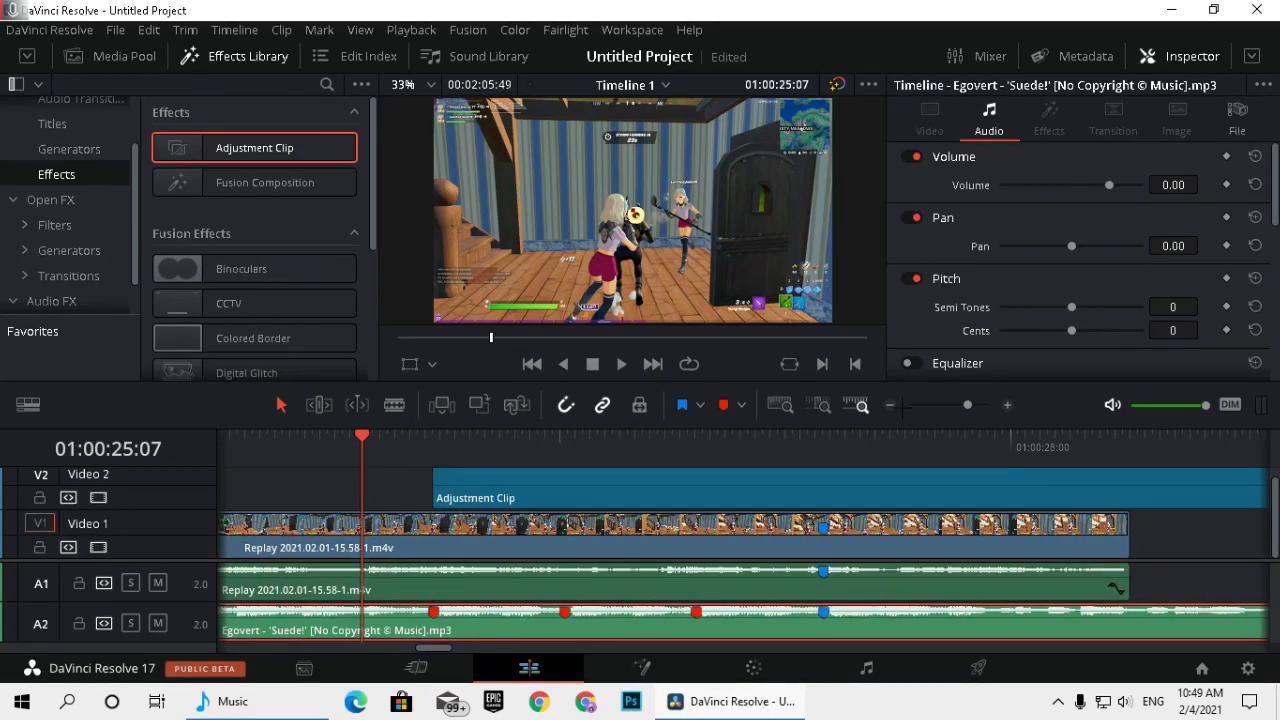
Shorten the Adjustment Clip so that it ends at the second red marker.
left_click(889, 405)
scroll(1155, 533, "right", 3)
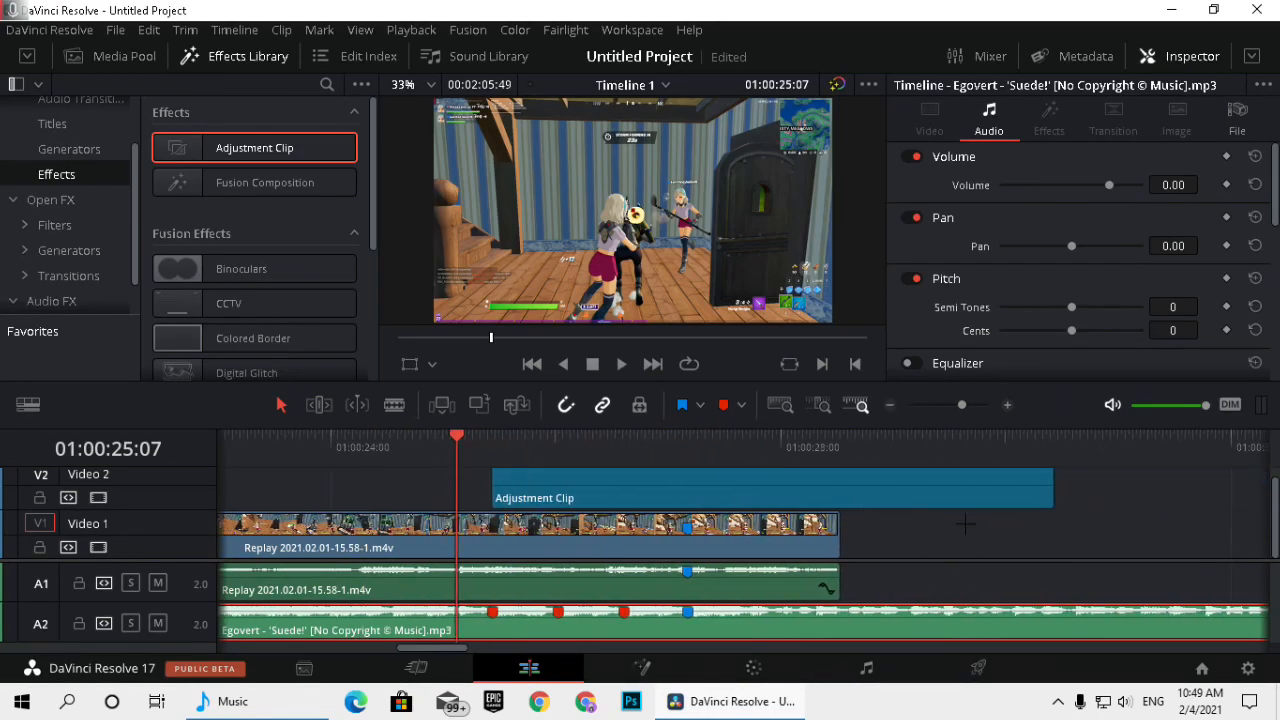
left_click_drag(1051, 486, 554, 485)
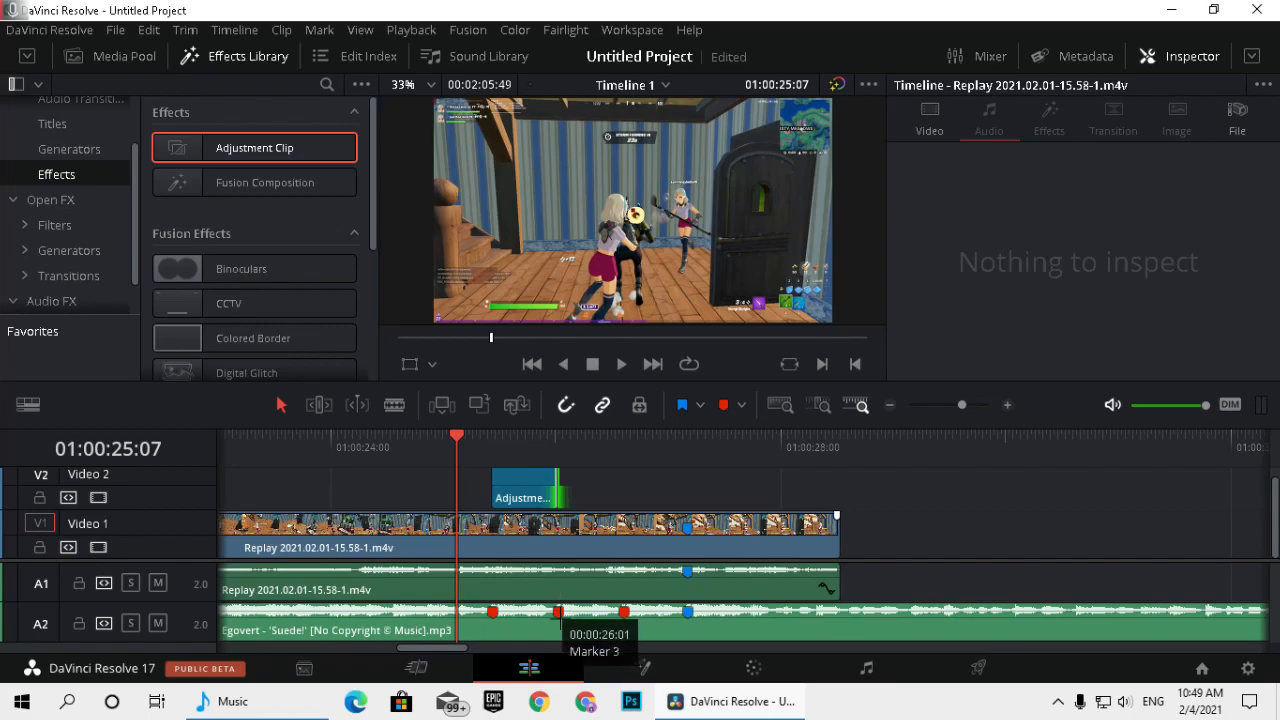
left_click(517, 482)
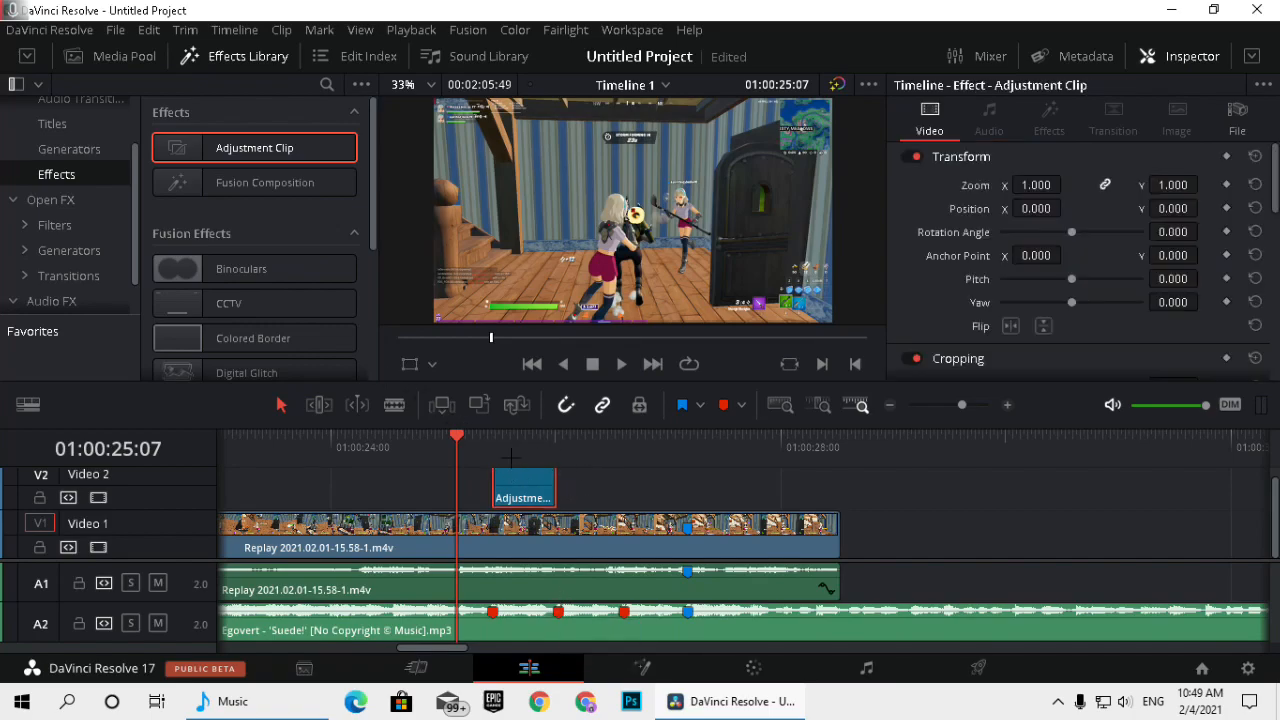
Find the S_Shake effect by searching for "s_shake" and apply it to the Adjustment Clip, dismissing the Resolve Studio limitation notice.
key("Down")
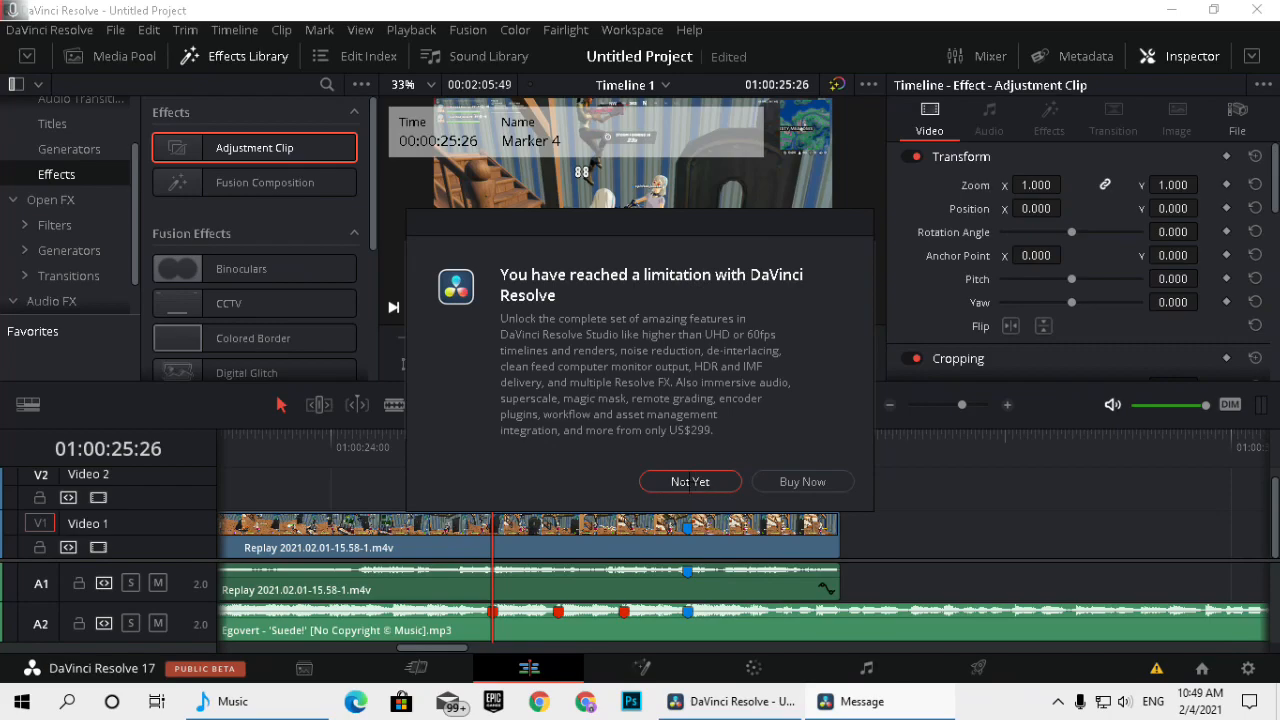
left_click(689, 481)
left_click(808, 405)
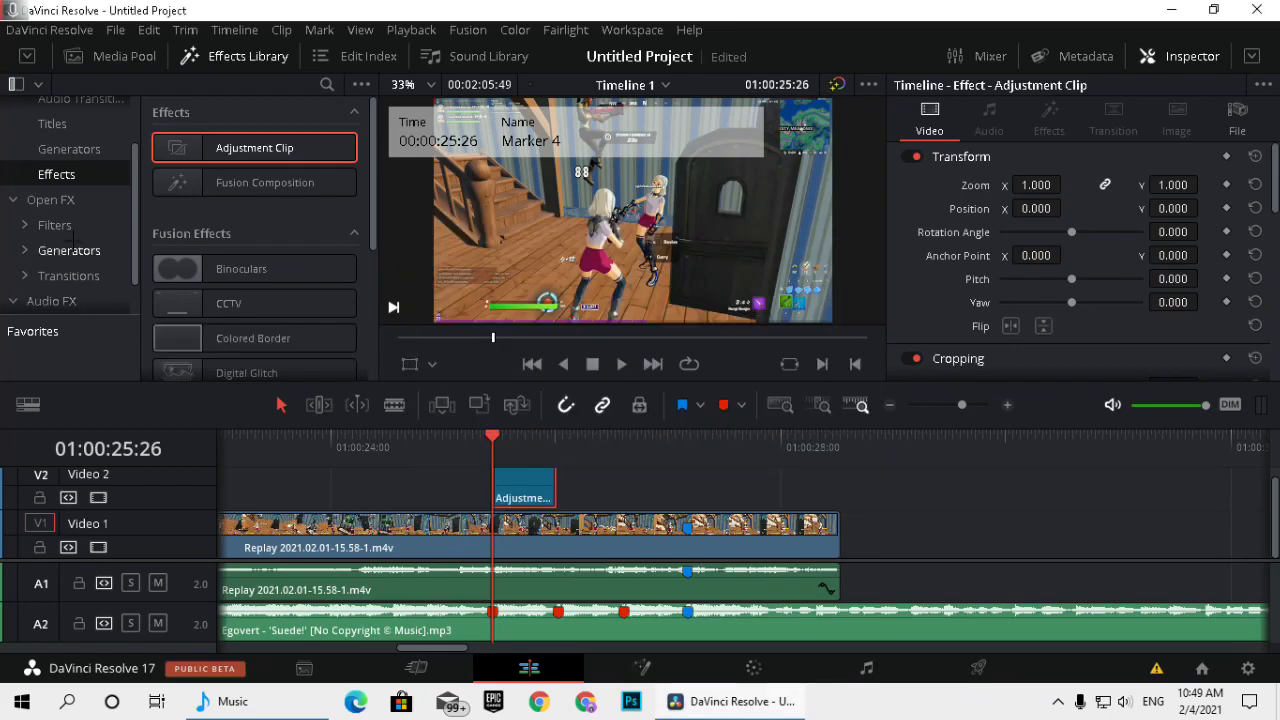
left_click(63, 200)
left_click(324, 86)
type("s_sha")
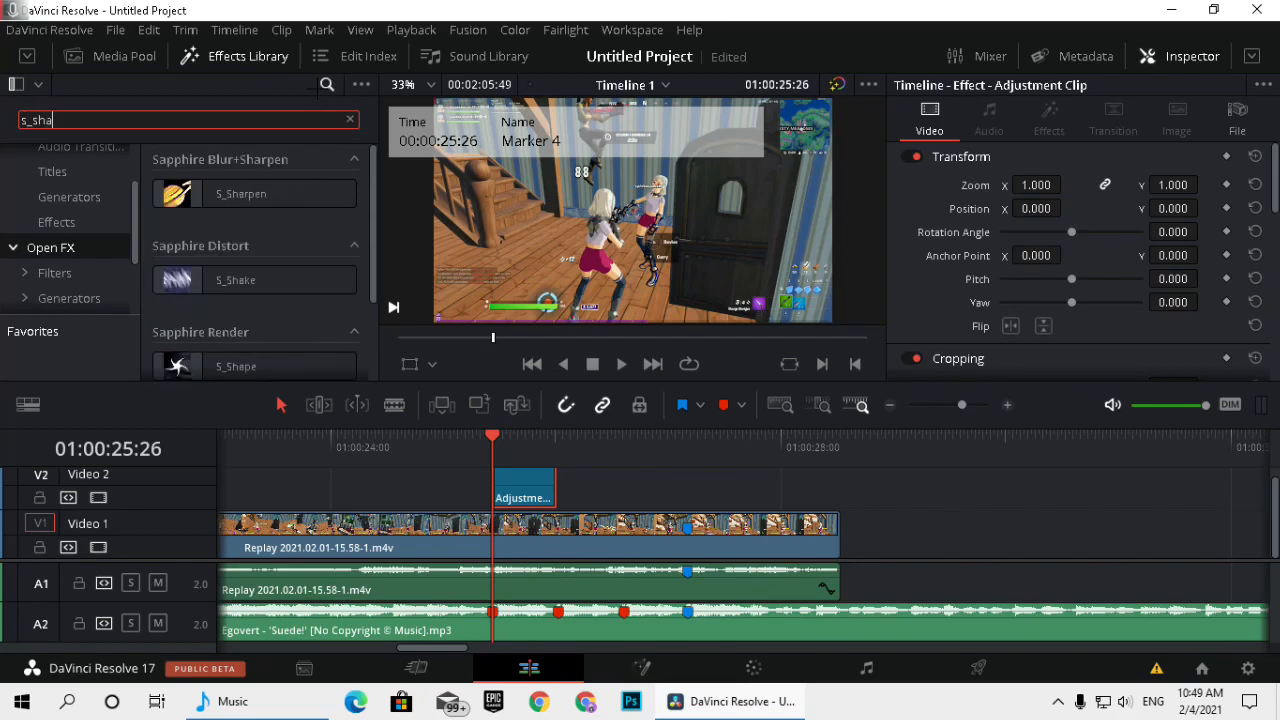
type("ke")
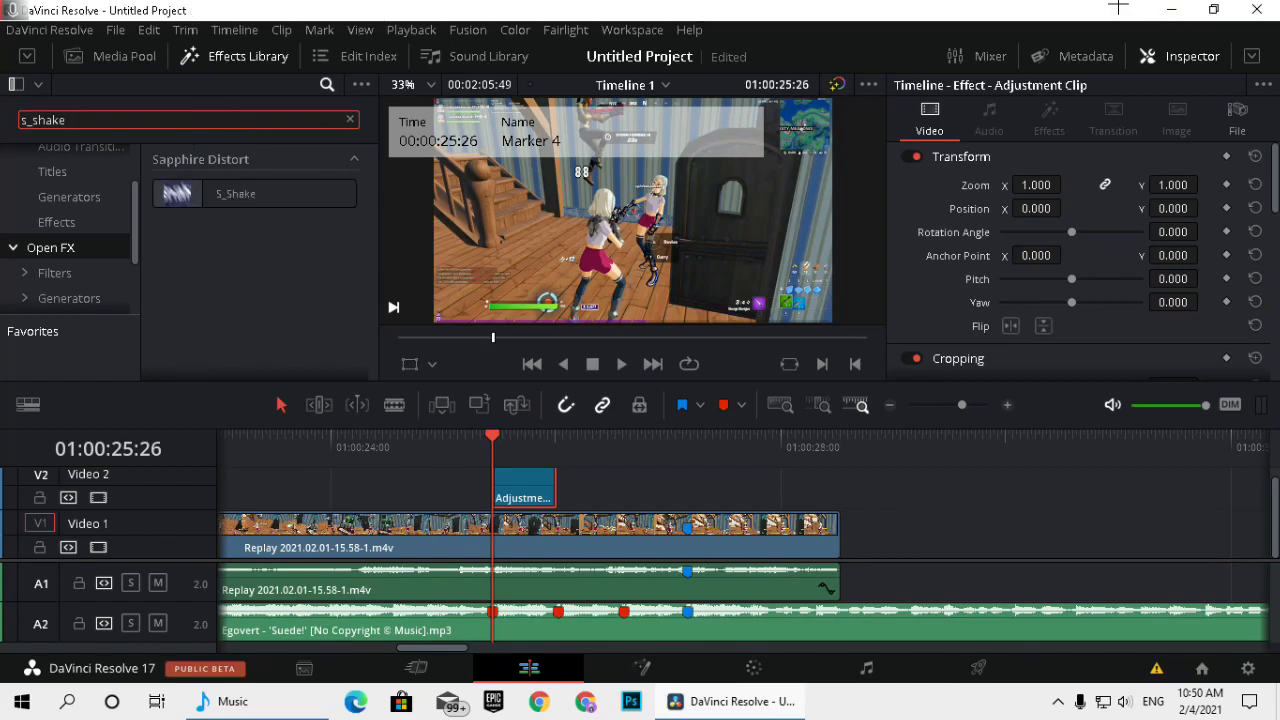
left_click_drag(220, 193, 514, 498)
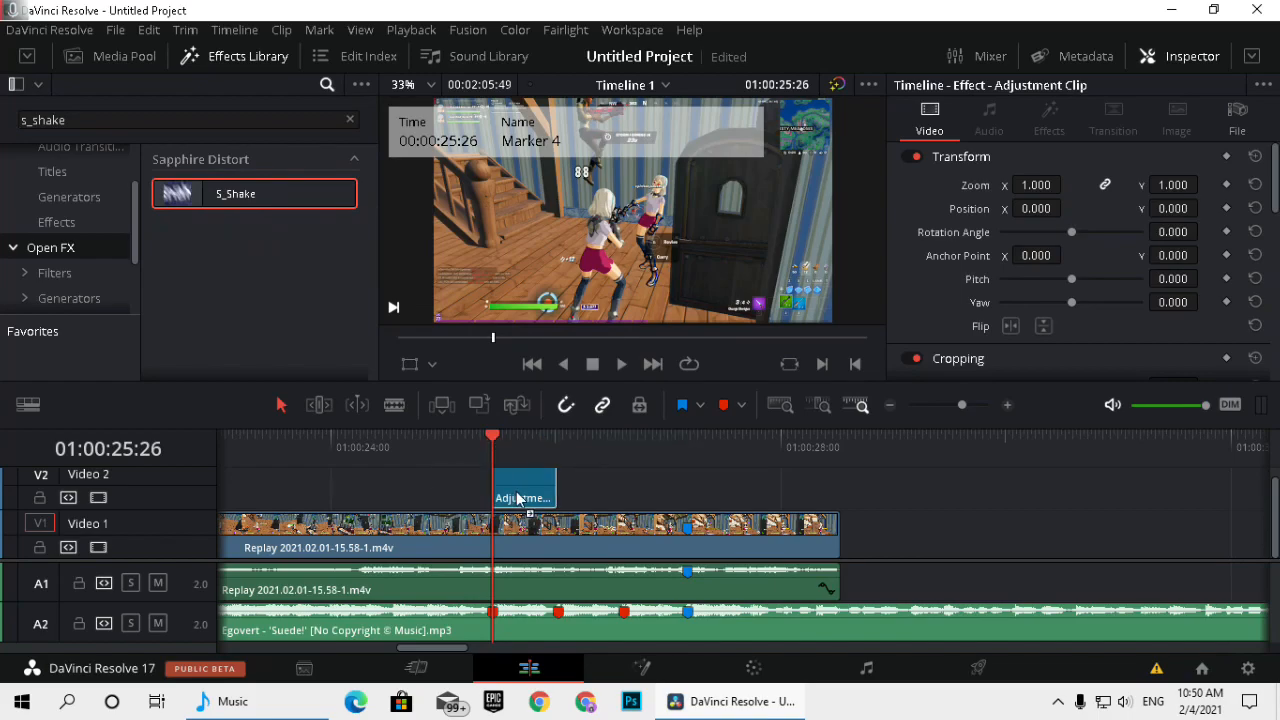
Set the S_Shake frequency to 20 and keyframe its amplitude at 0 on the first red marker.
mouse_move(504, 443)
left_mouse_down()
mouse_move(528, 443)
mouse_move(492, 443)
left_mouse_up()
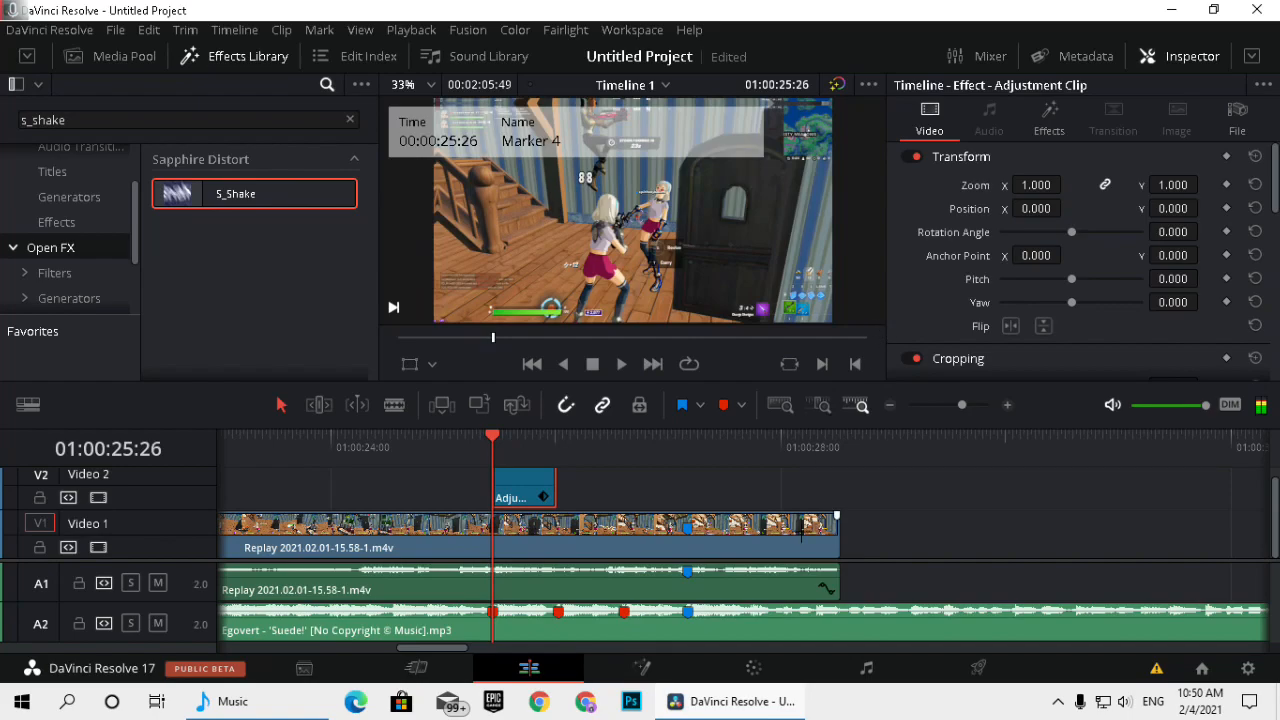
left_click(1052, 115)
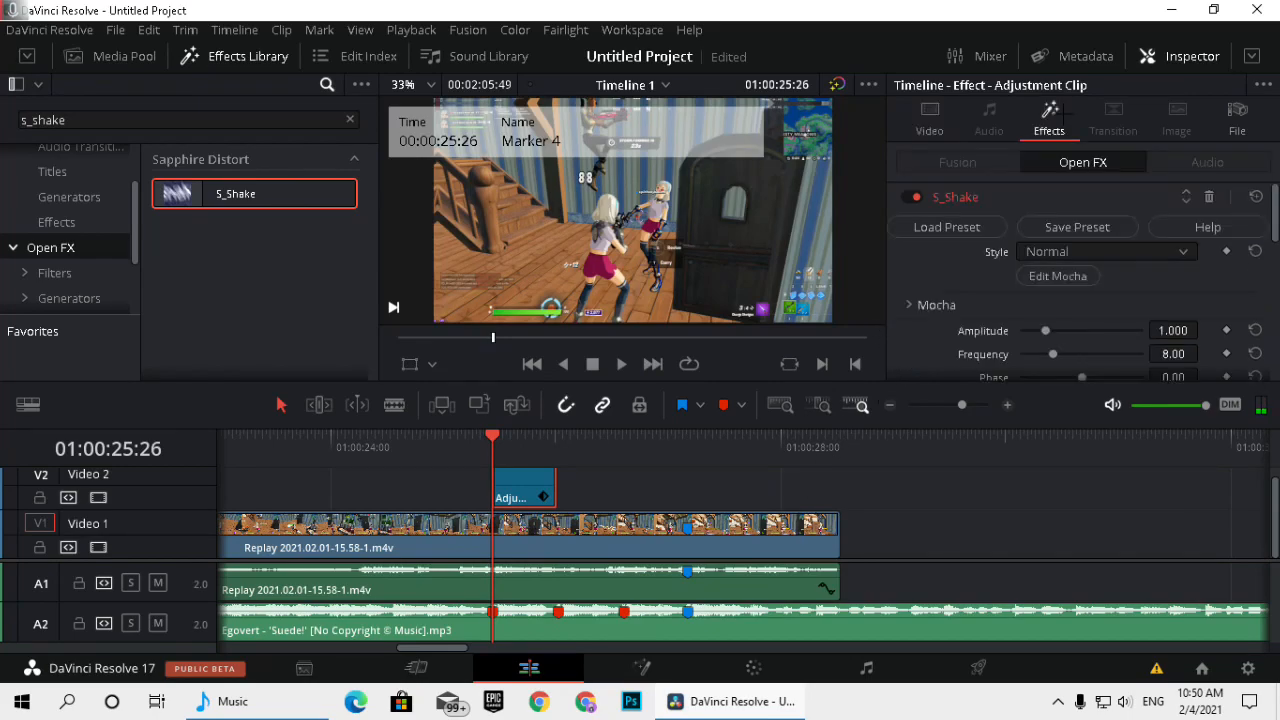
scroll(1080, 280, "down", 2)
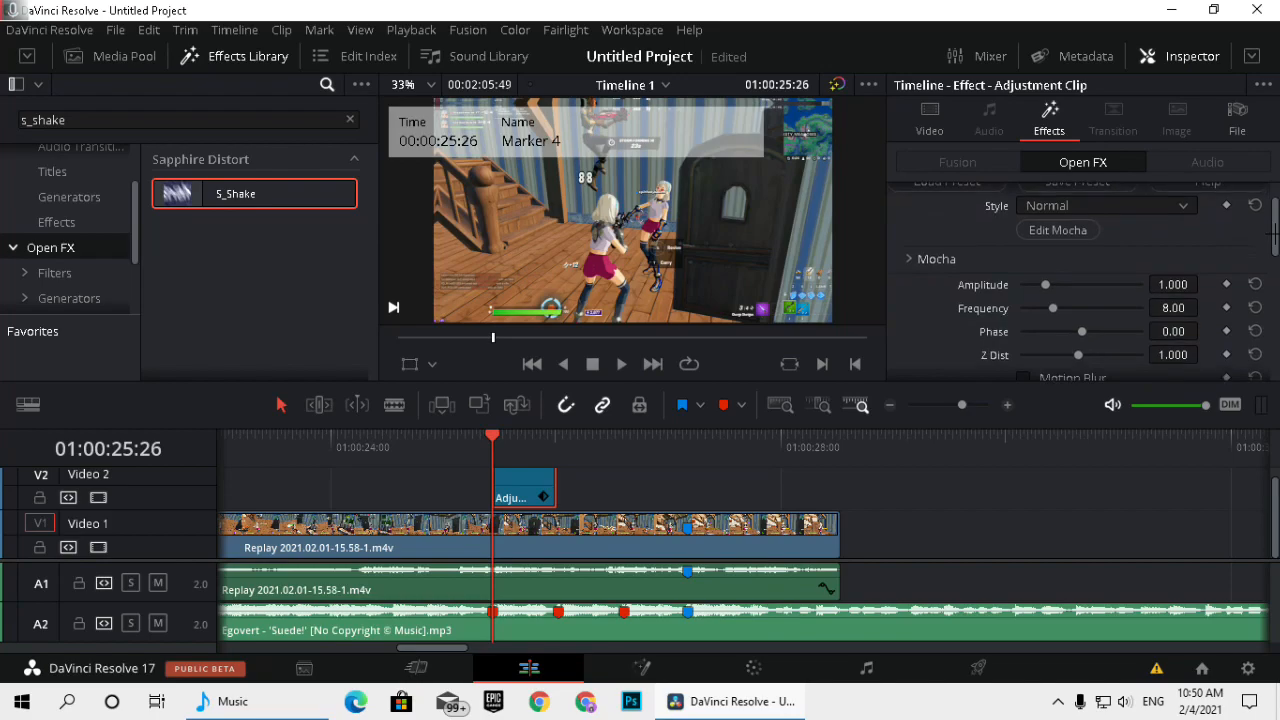
left_click(1172, 308)
key("BackSpace")
type("20")
key("Return")
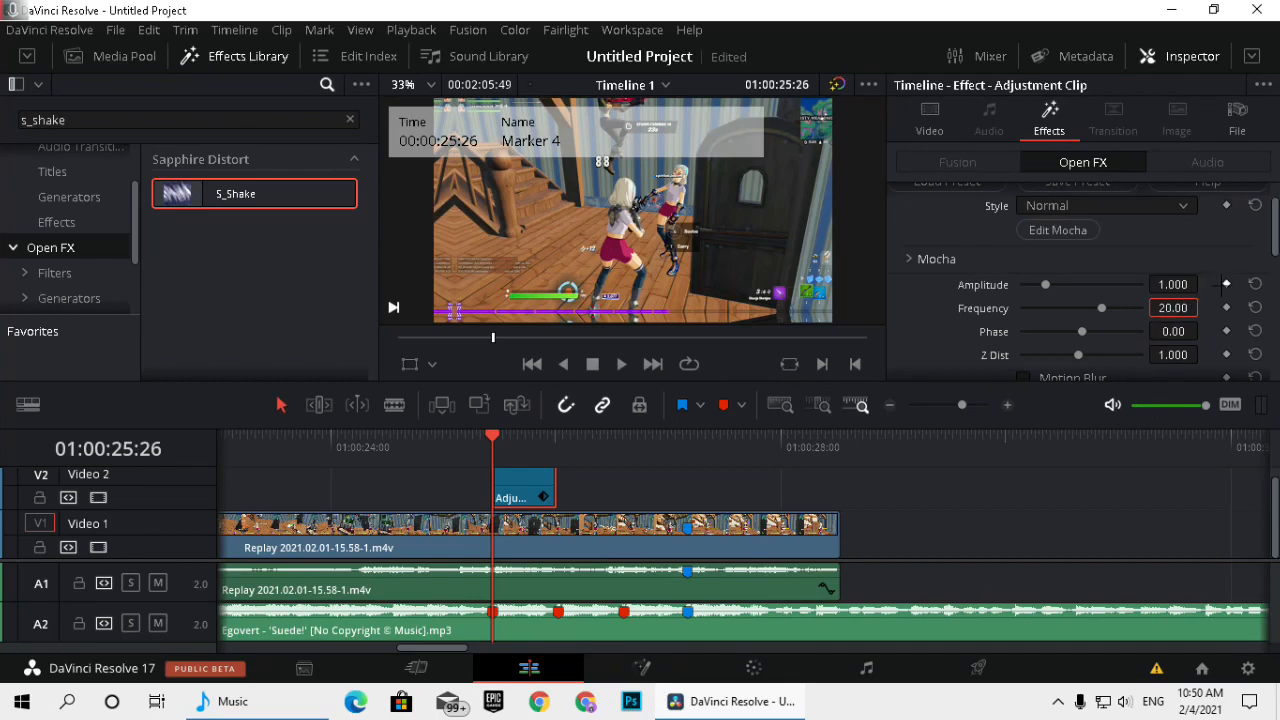
left_click(1226, 284)
left_click_drag(1046, 285, 891, 284)
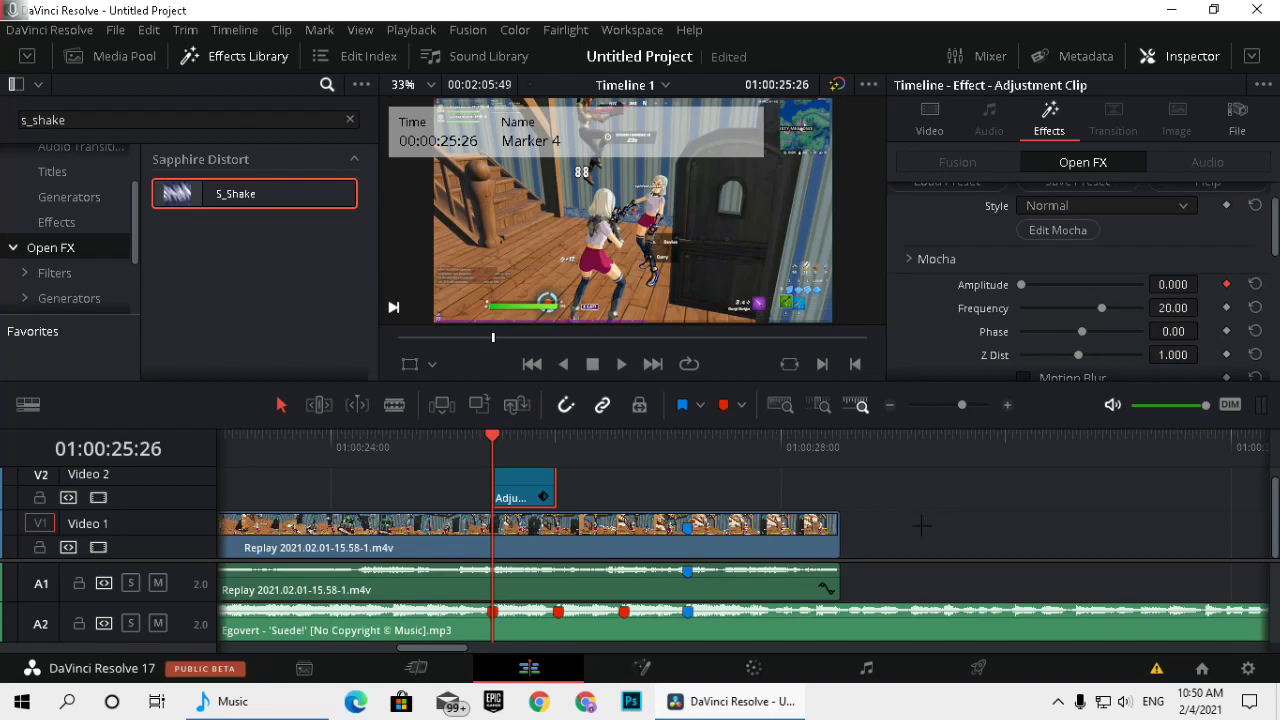
Keyframe the S_Shake amplitude at 1 a few frames further on, at 01:00:25:30.
key("Right")
key("Right")
key("Right")
key("Right")
left_click(1192, 286)
left_click(1227, 285)
double_click(1181, 286)
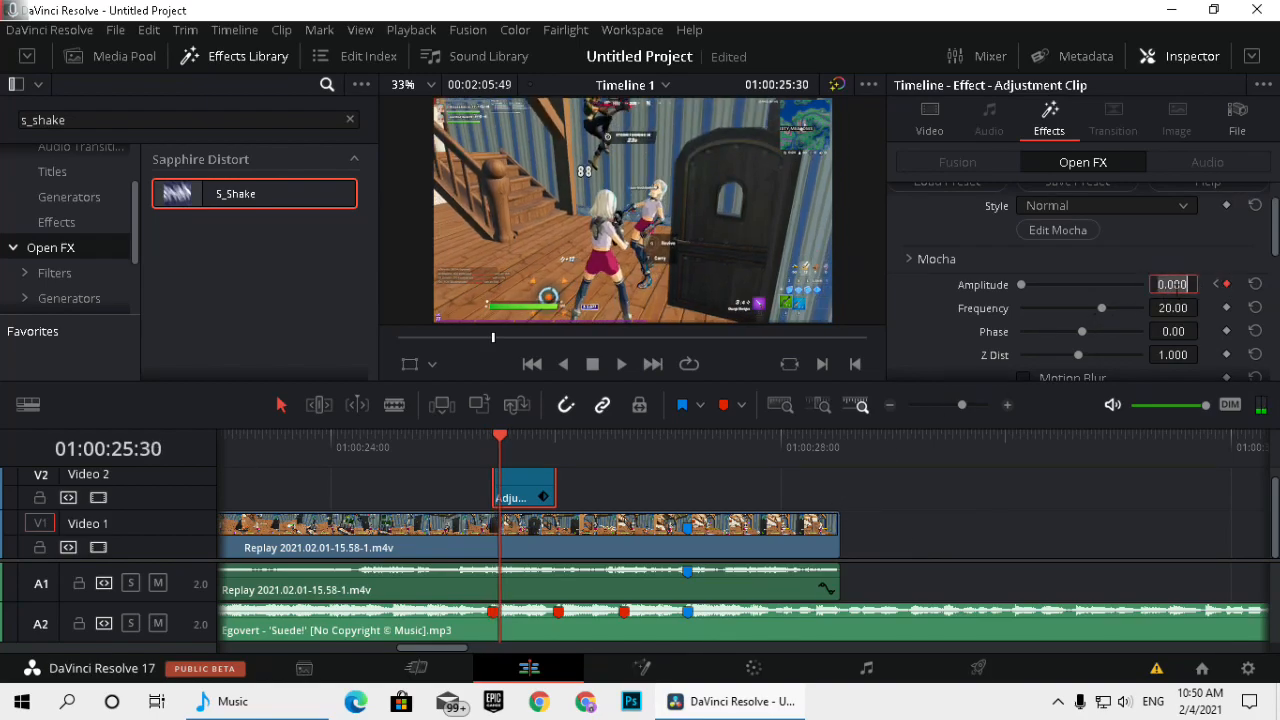
type("1")
key("Return")
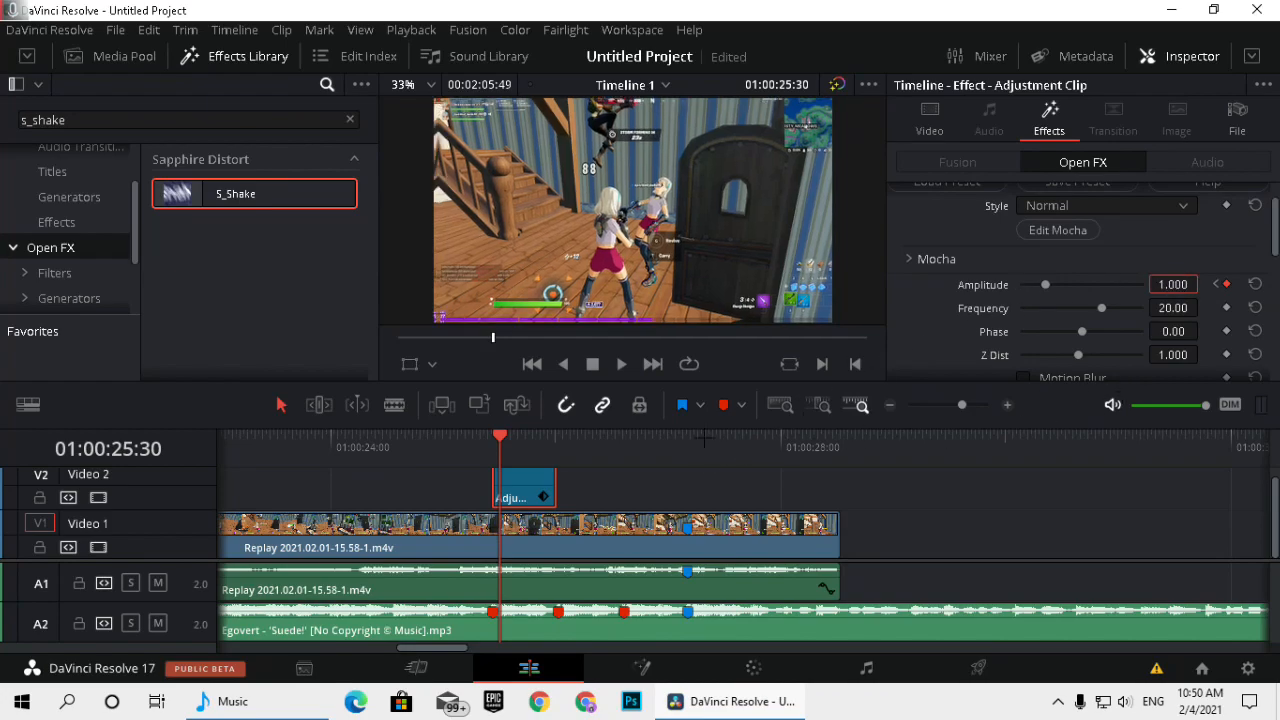
Keyframe the S_Shake amplitude at 0 at 01:00:25:45, past the middle of the Adjustment Clip.
key("Right")
key("Right")
key("Right")
key("Right")
key("Right")
key("Right")
key("Right")
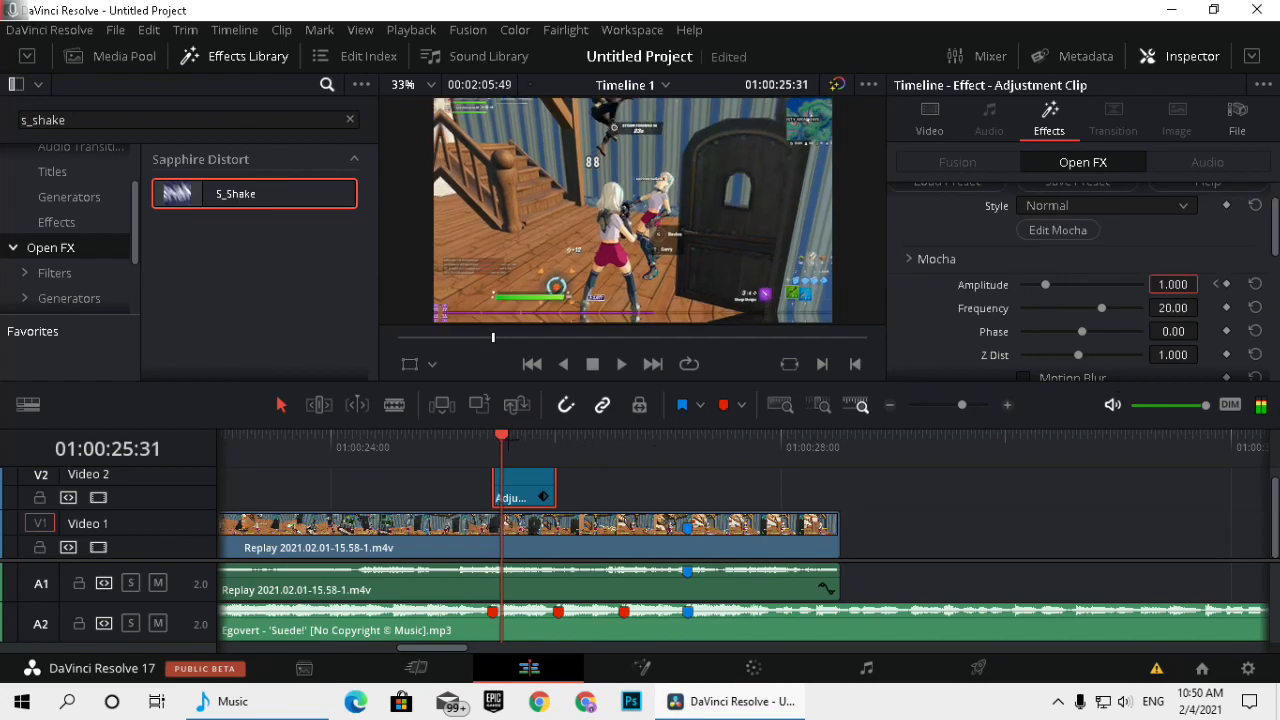
key("Right")
key("Right")
key("Right")
key("Right")
key("Right")
key("Right")
key("Right")
key("Right")
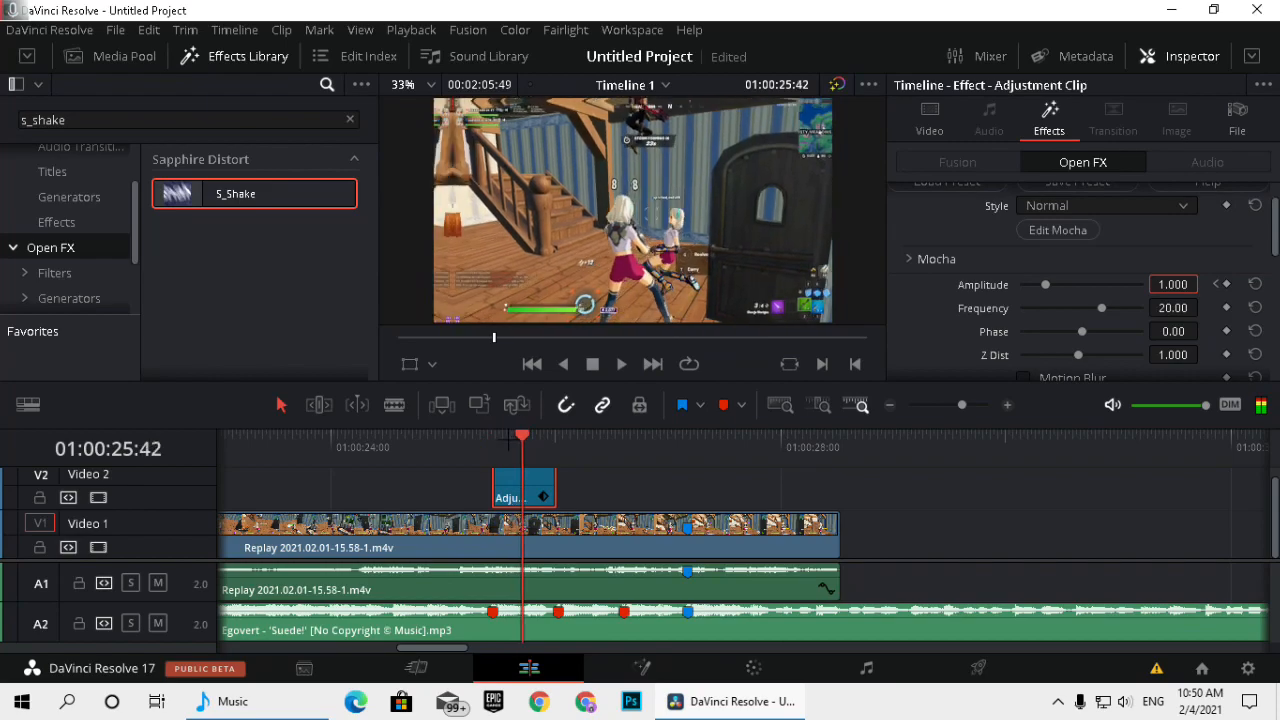
left_click(1226, 284)
left_click_drag(1045, 284, 1021, 284)
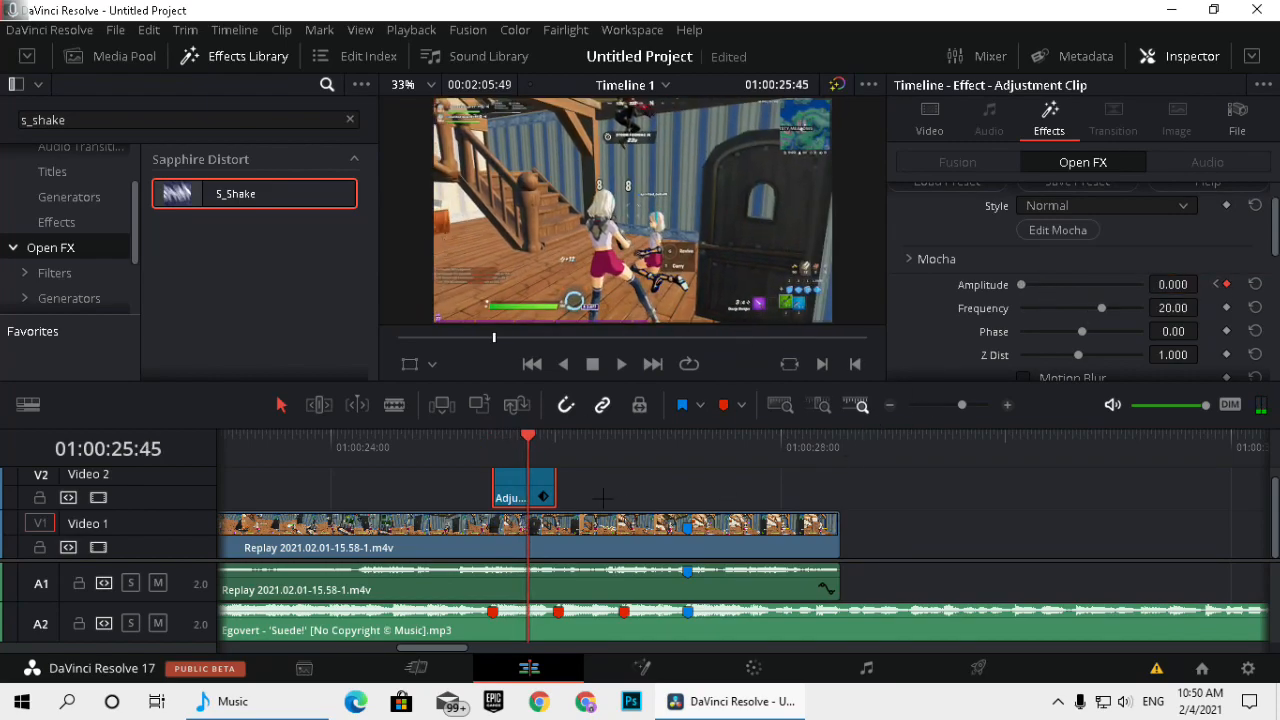
Keyframe Z Dist at 1 on the first red marker and enable Motion Blur for S_Shake.
key("Up")
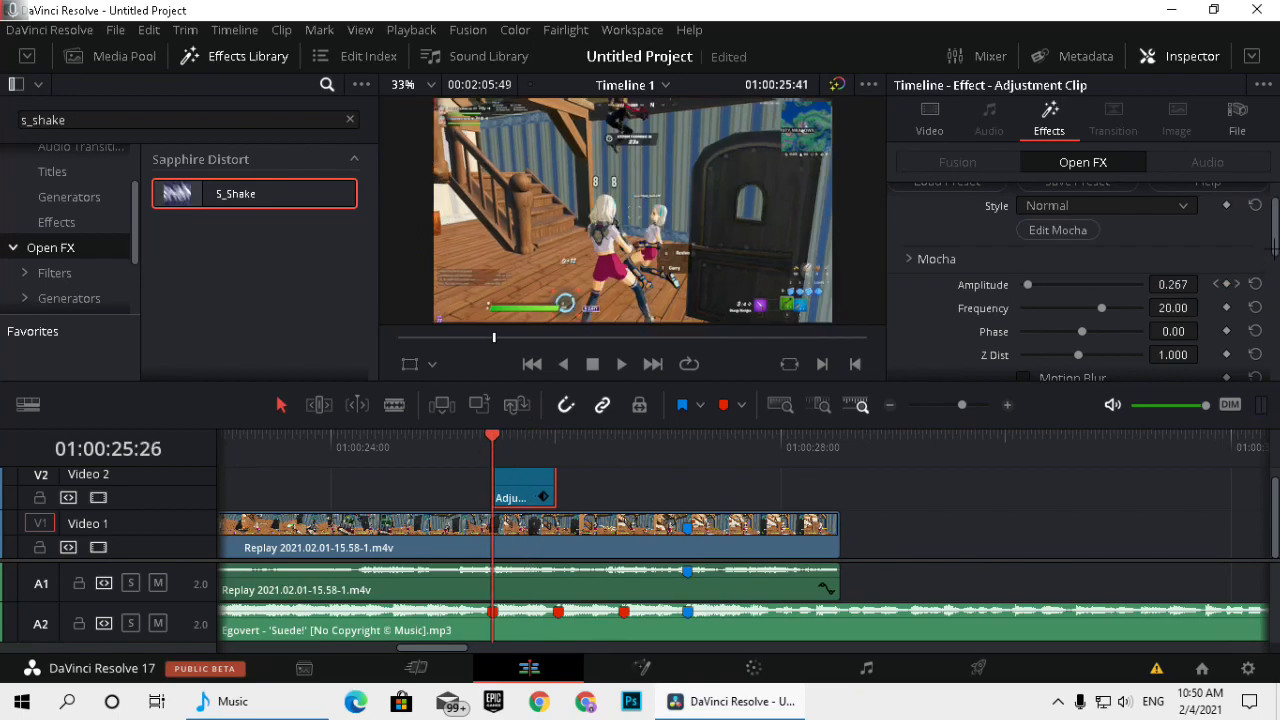
scroll(1274, 246, "down", 1)
mouse_move(501, 448)
left_mouse_down()
mouse_move(528, 447)
mouse_move(481, 443)
left_mouse_up()
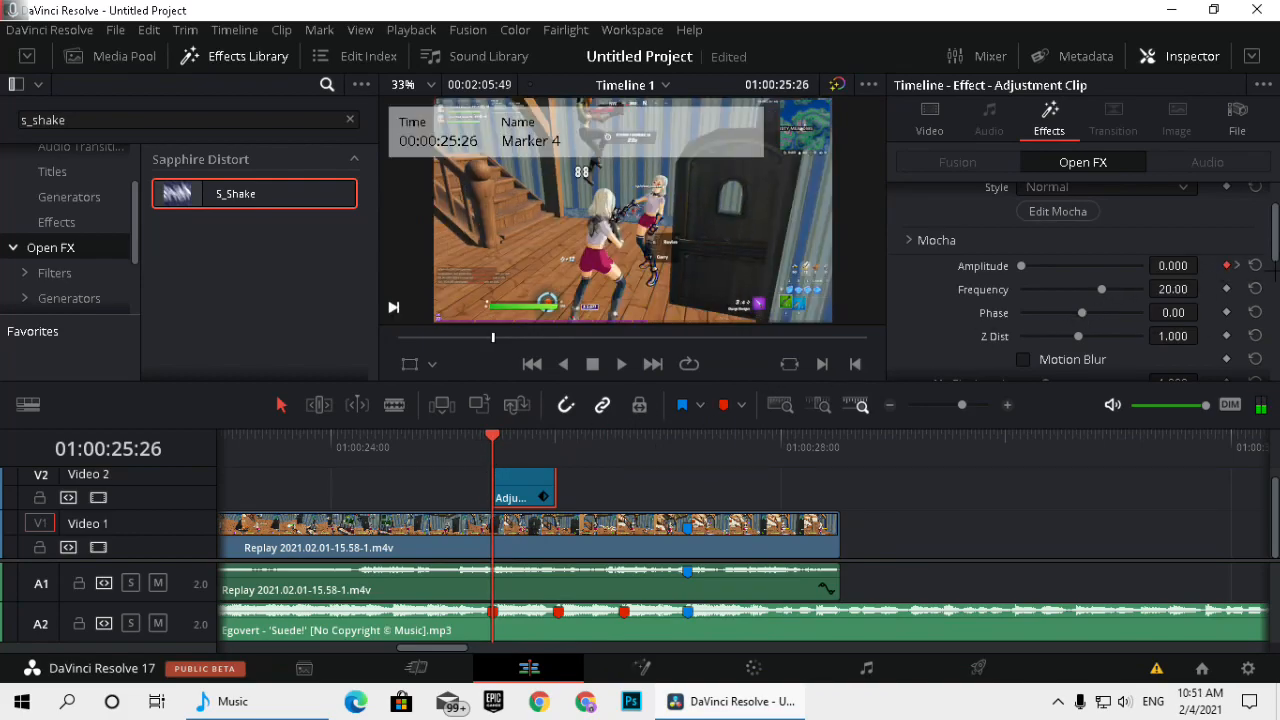
scroll(1272, 250, "down", 1)
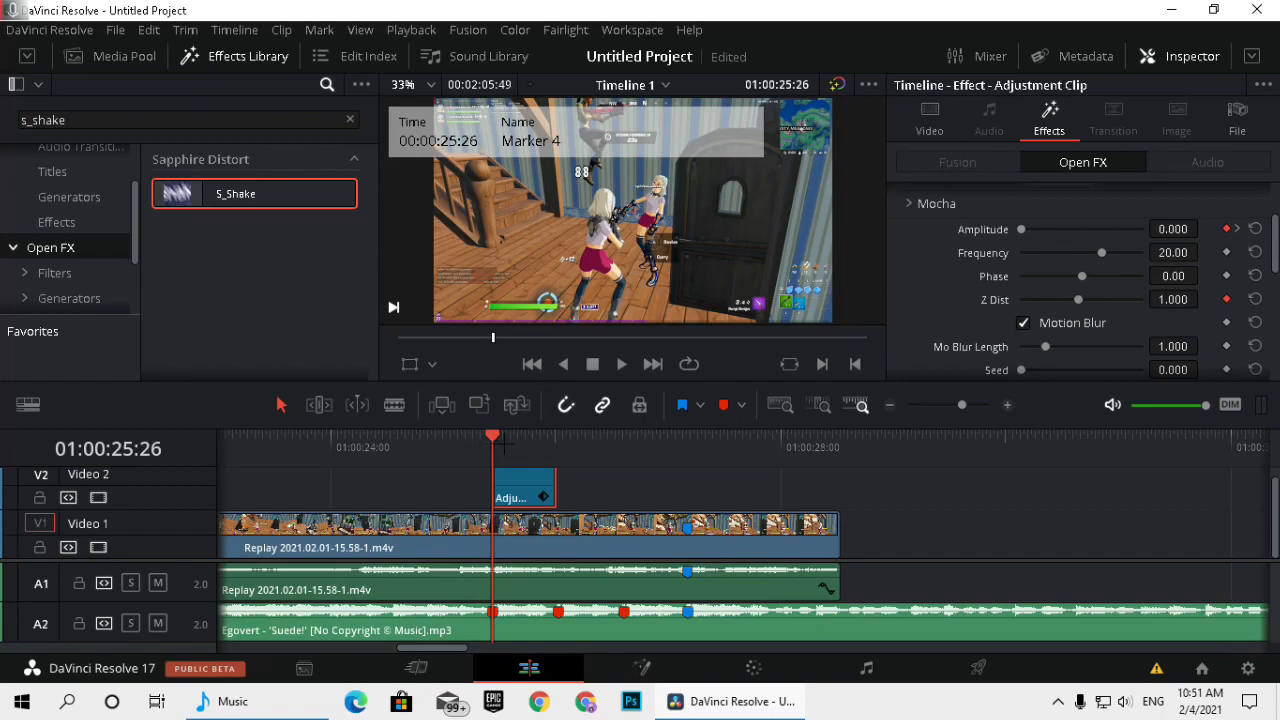
Keyframe the S_Shake Z Dist at 0.9 at 01:00:25:30.
key("space")
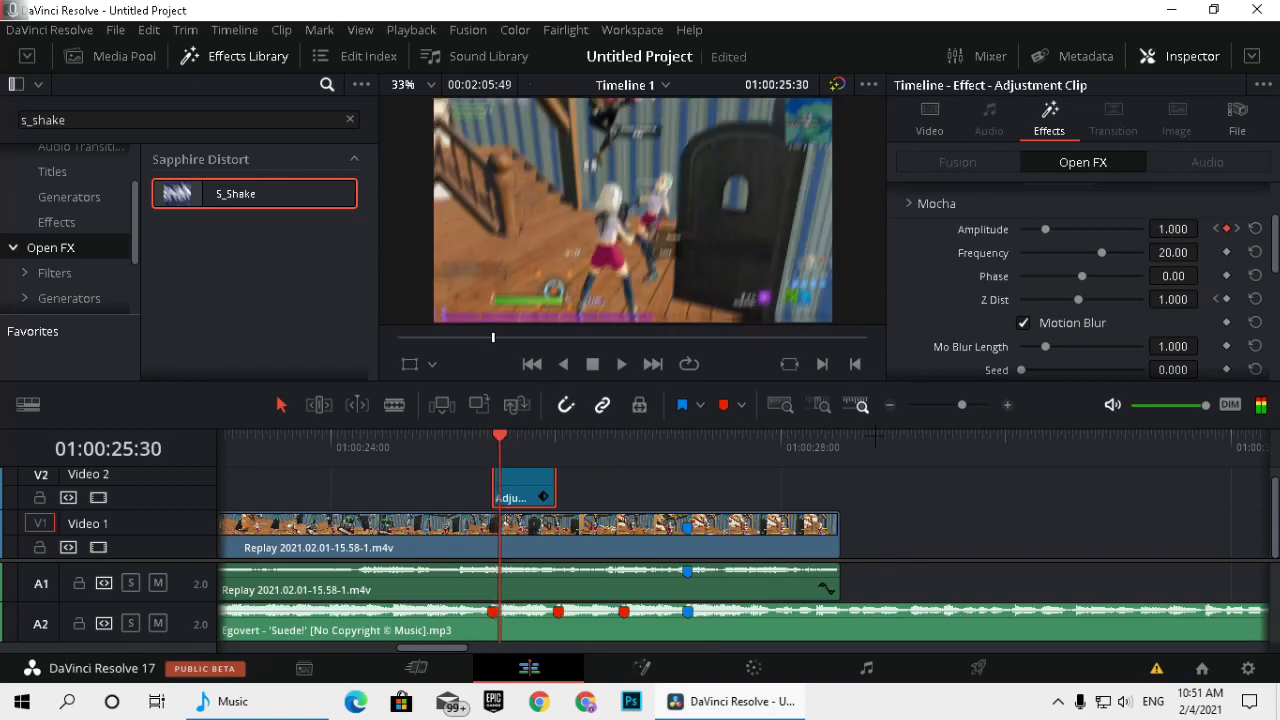
left_click(1226, 299)
left_click(1172, 299)
type("0.9")
key("Return")
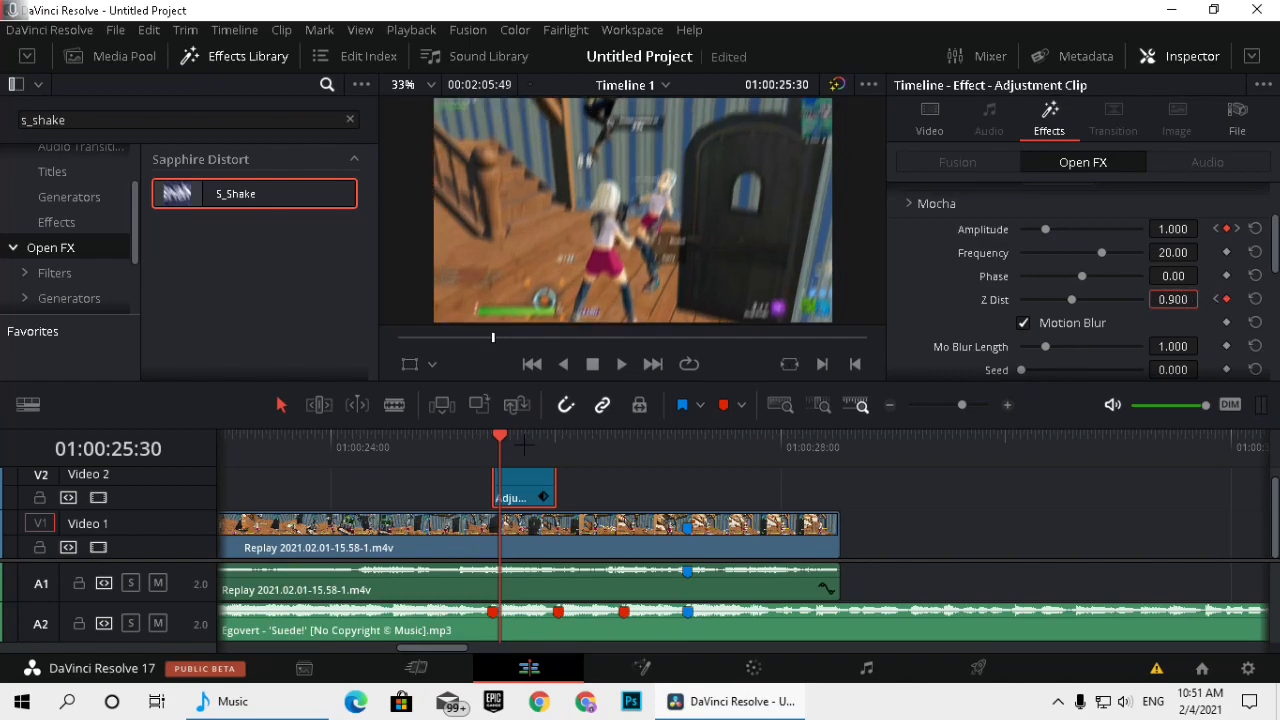
Keyframe the S_Shake Z Dist at 1 at 01:00:25:45 and scrub through the Adjustment Clip to check the shake.
left_click_drag(500, 437, 528, 437)
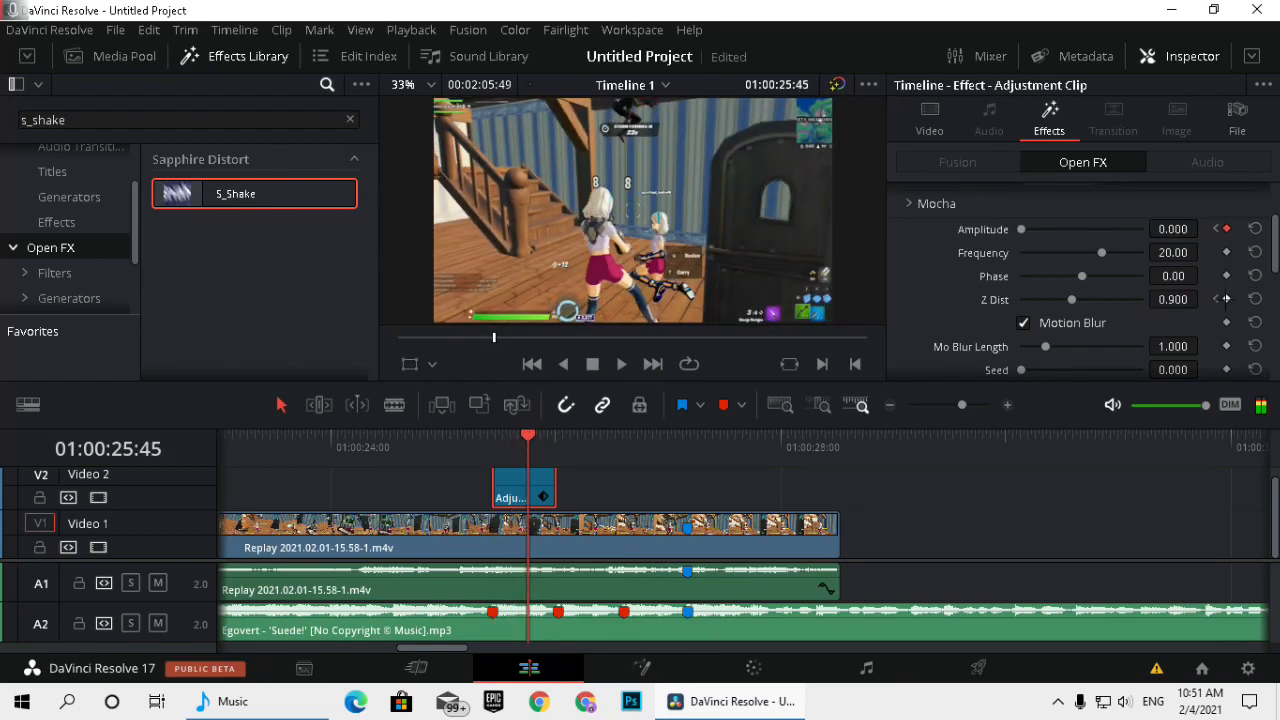
left_click(1172, 299)
type("1")
key("Return")
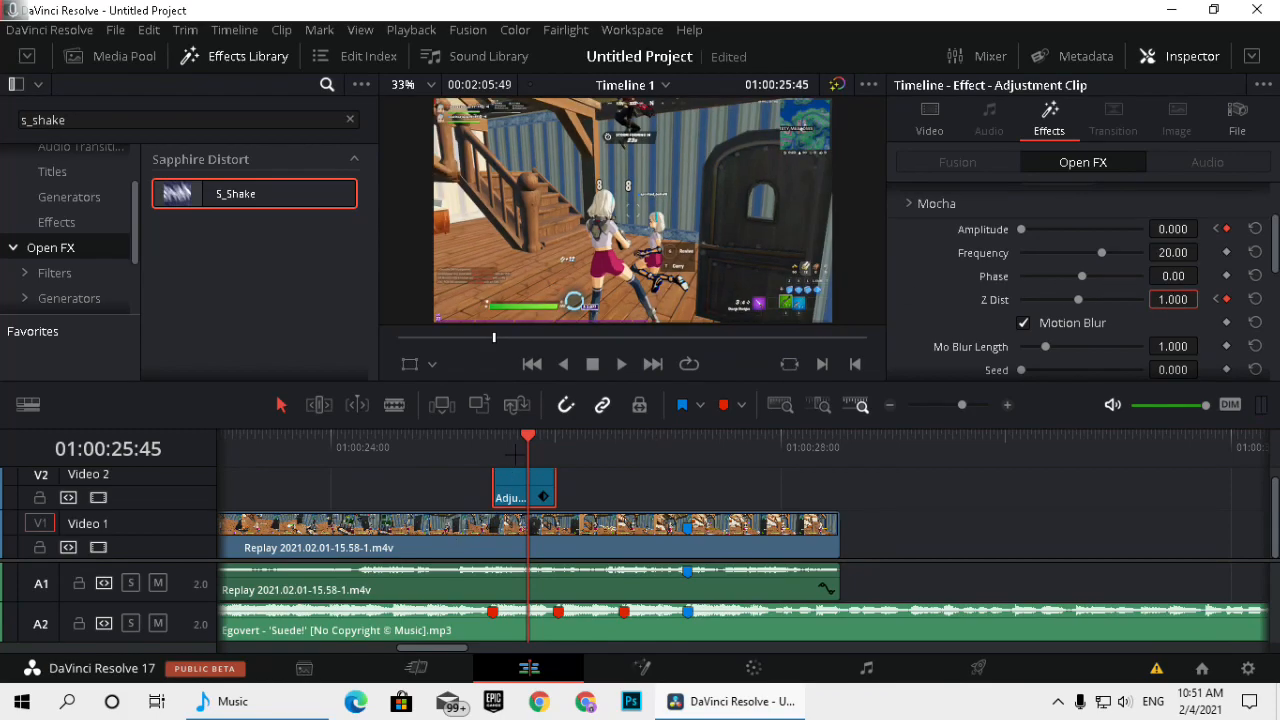
left_click(488, 452)
left_click_drag(516, 443, 532, 446)
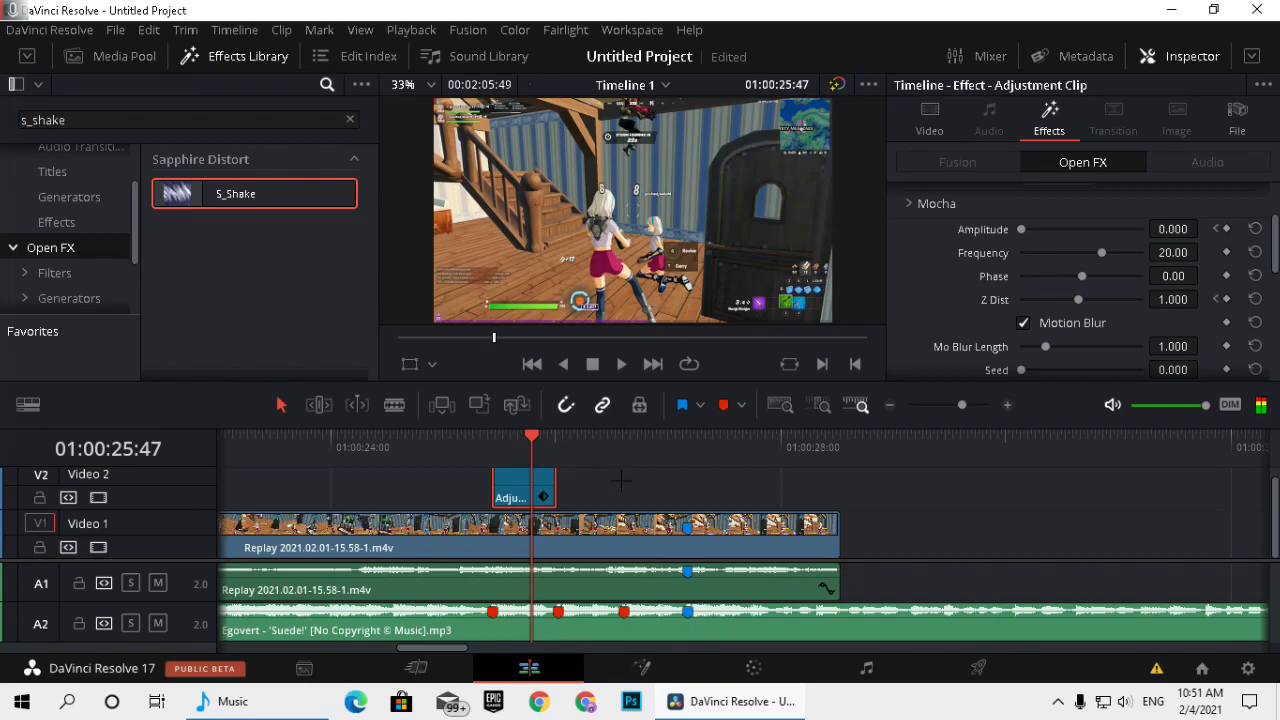
Duplicate the Adjustment Clip further along Video 2 and trim two frames off the end of the original.
scroll(621, 481, "right", 1)
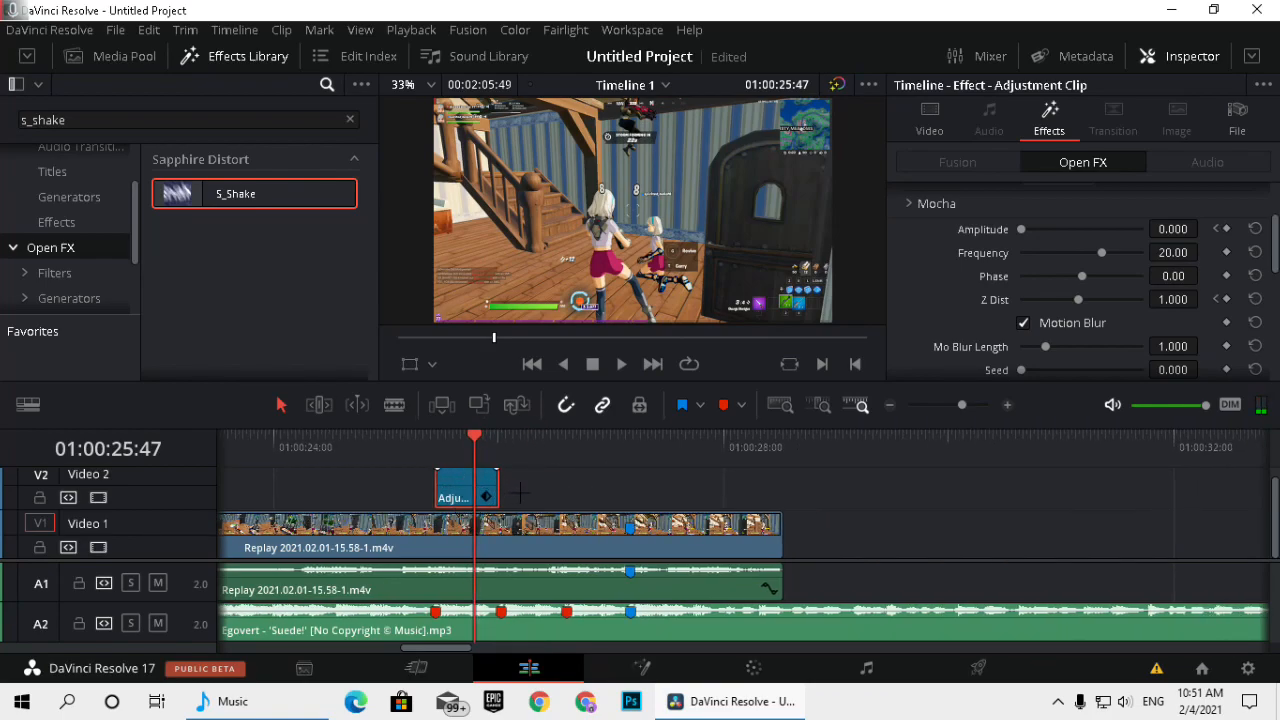
left_click_drag(470, 493, 628, 490)
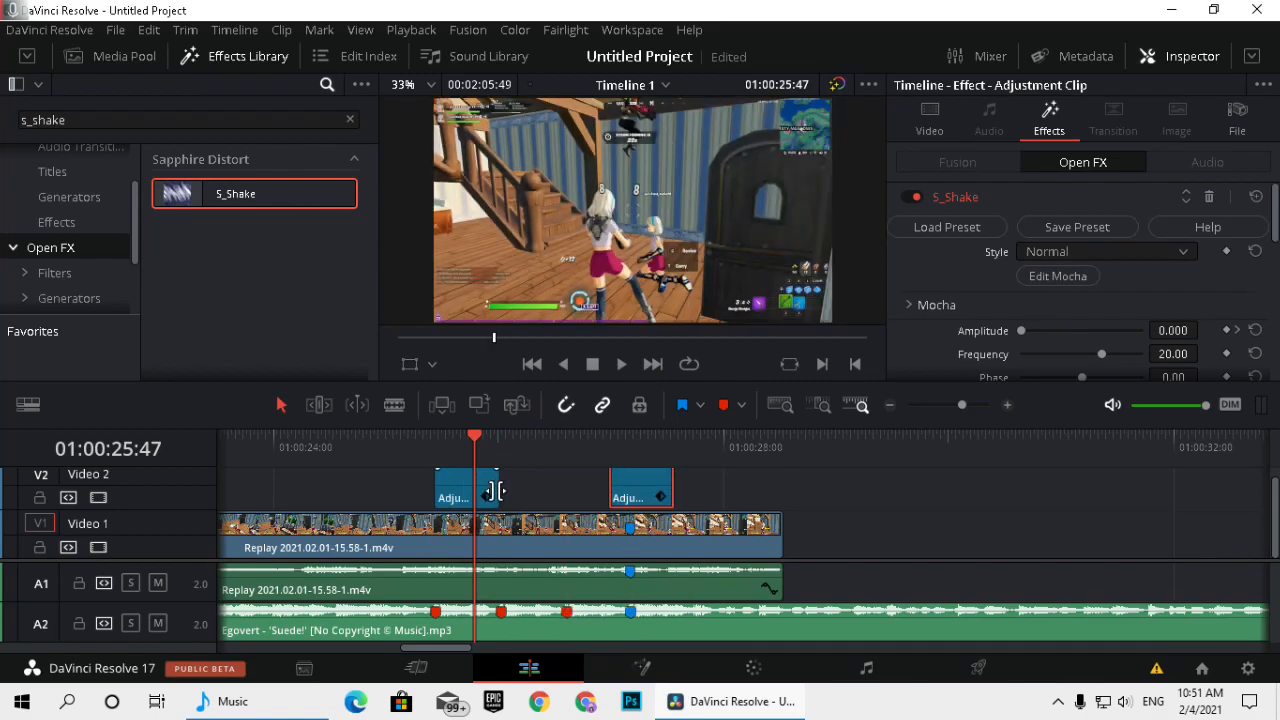
left_click(495, 490)
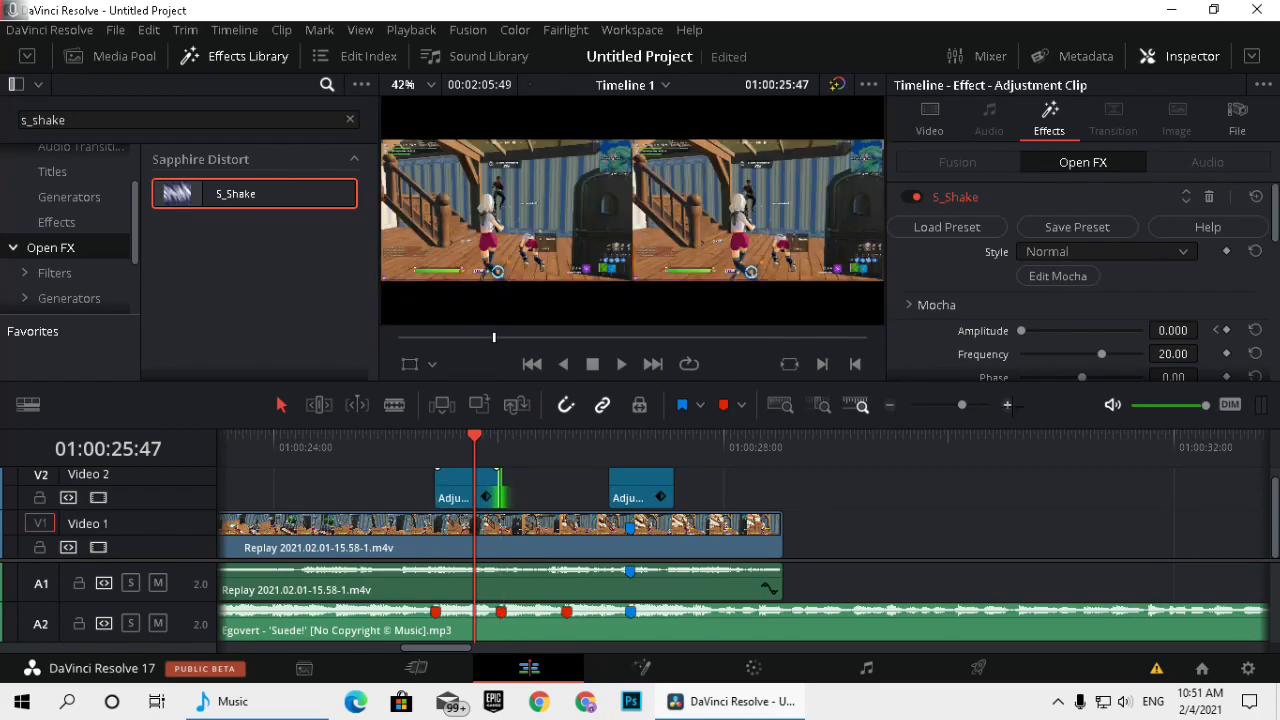
left_click(1007, 405)
key("comma")
key("comma")
left_click(988, 491)
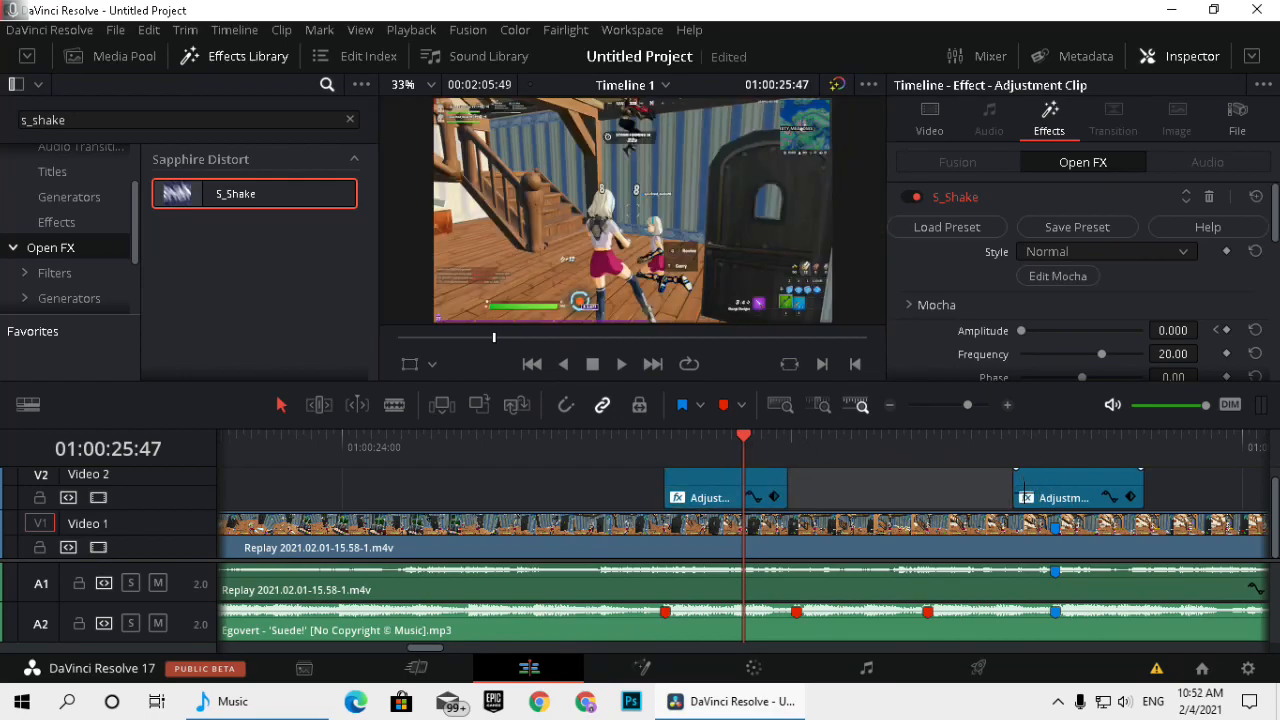
Move the duplicate Adjustment Clip to start at the second red marker and trim its end slightly before the third.
left_click_drag(1040, 497, 862, 481)
left_click_drag(765, 446, 797, 446)
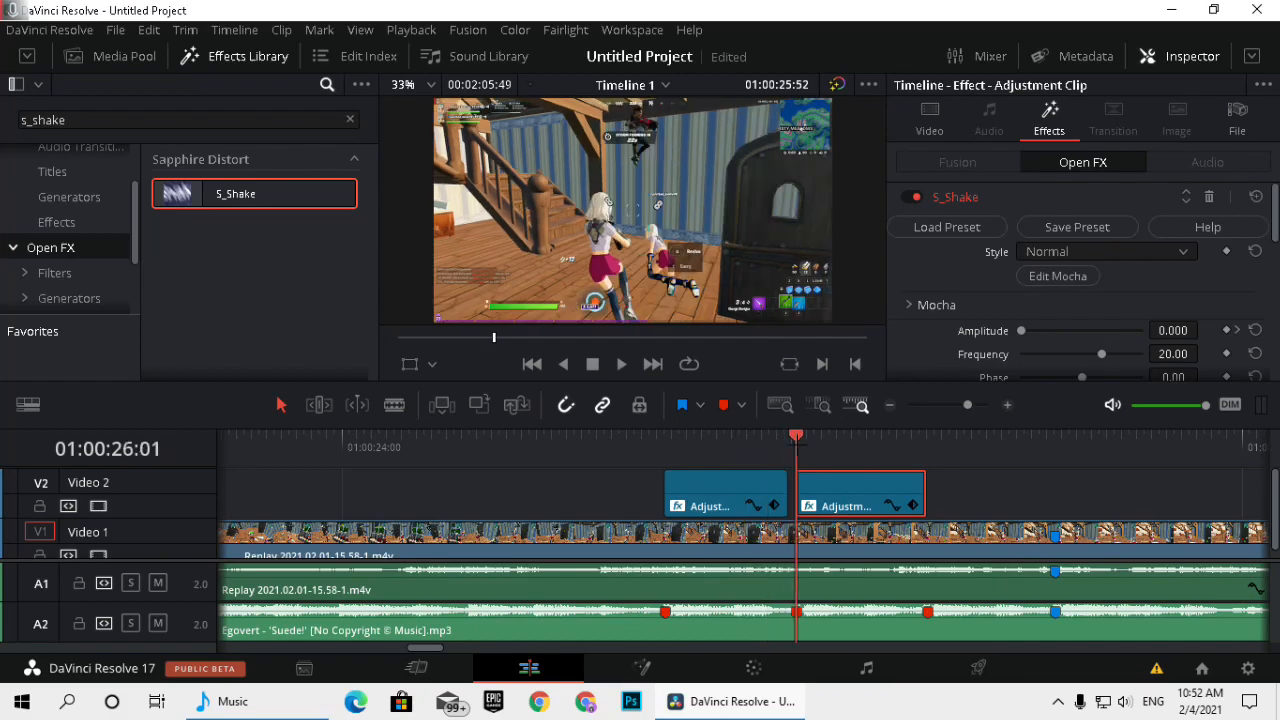
left_click_drag(848, 490, 858, 488)
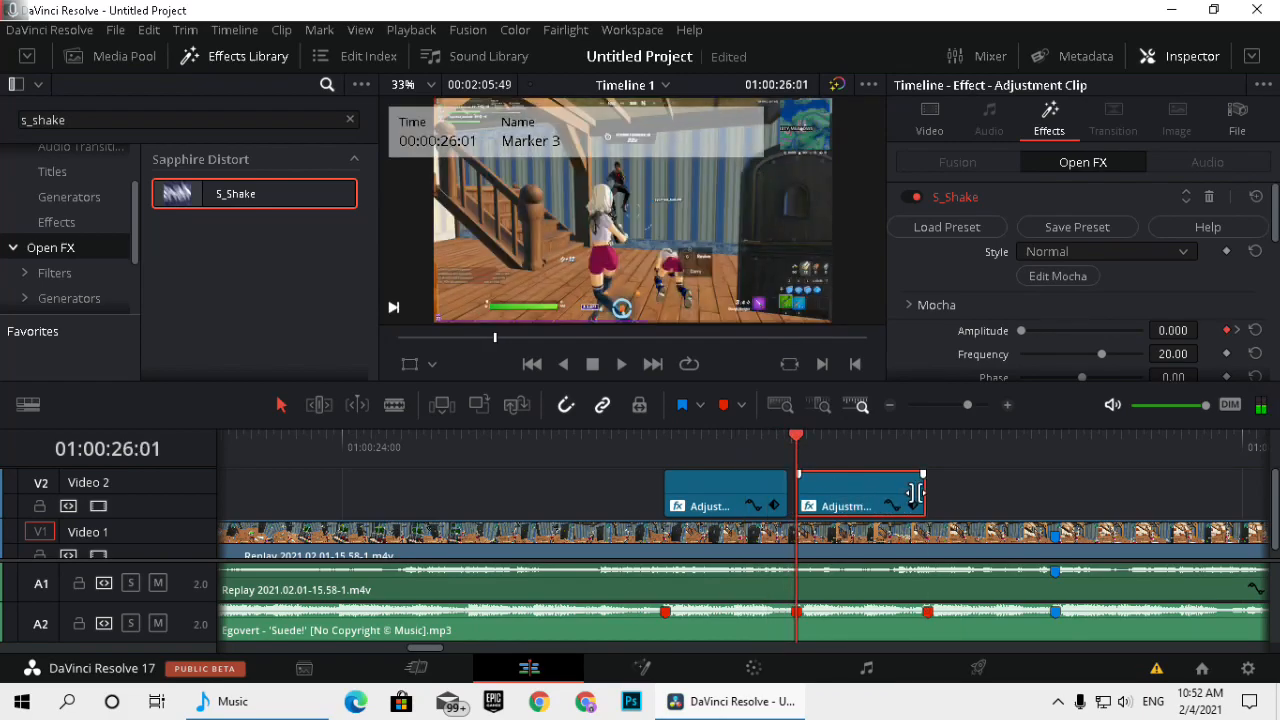
left_click(914, 492)
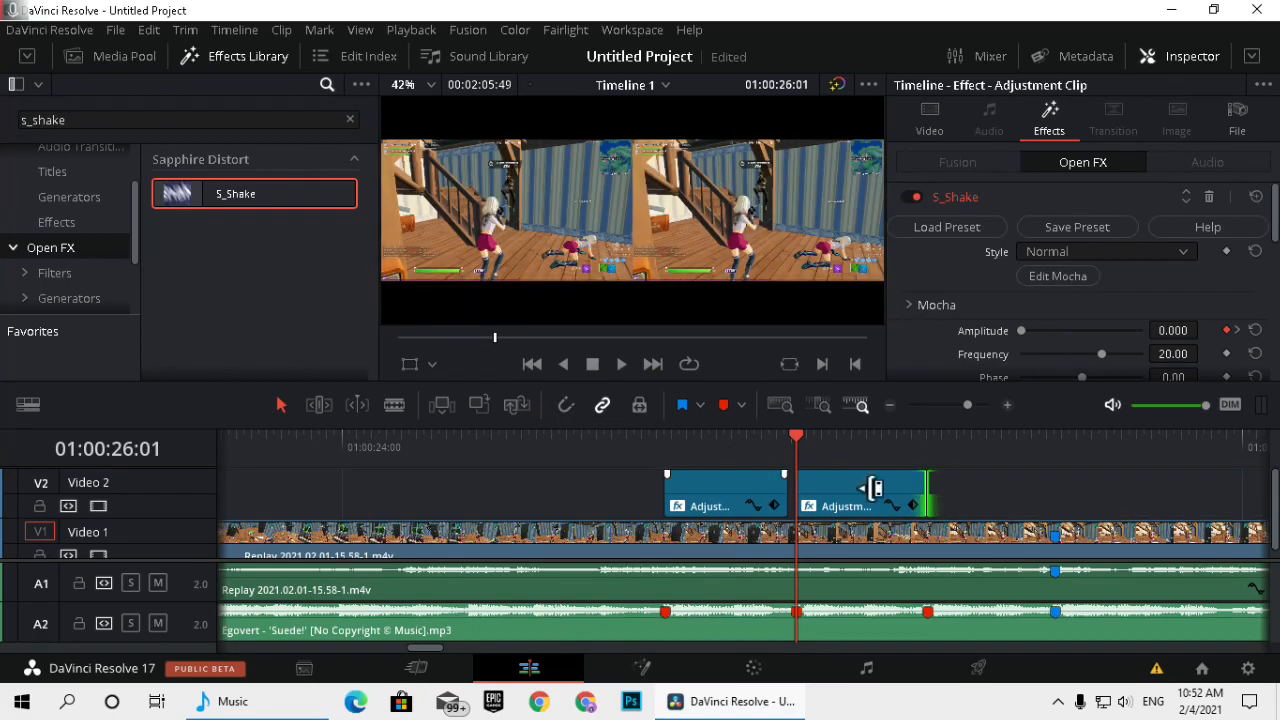
left_click_drag(925, 490, 917, 490)
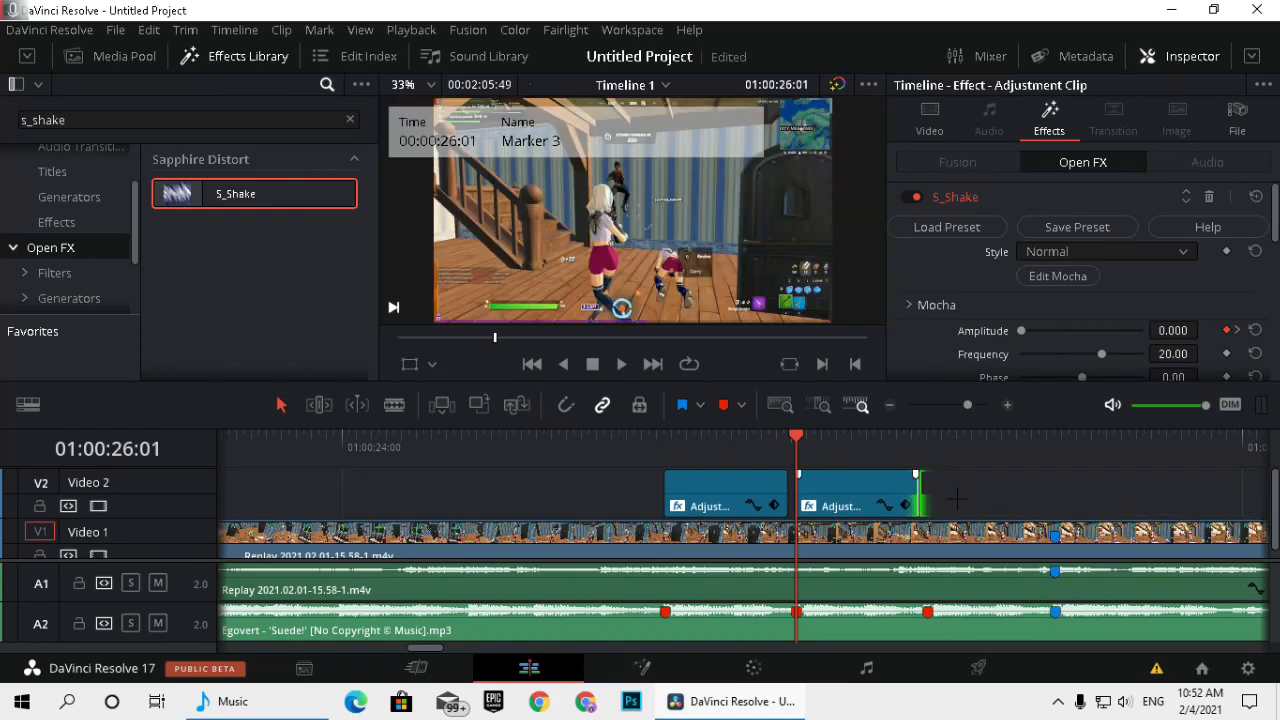
Place a copy of the trimmed Adjustment Clip at the third red marker, with timeline snapping turned on.
left_click(870, 494)
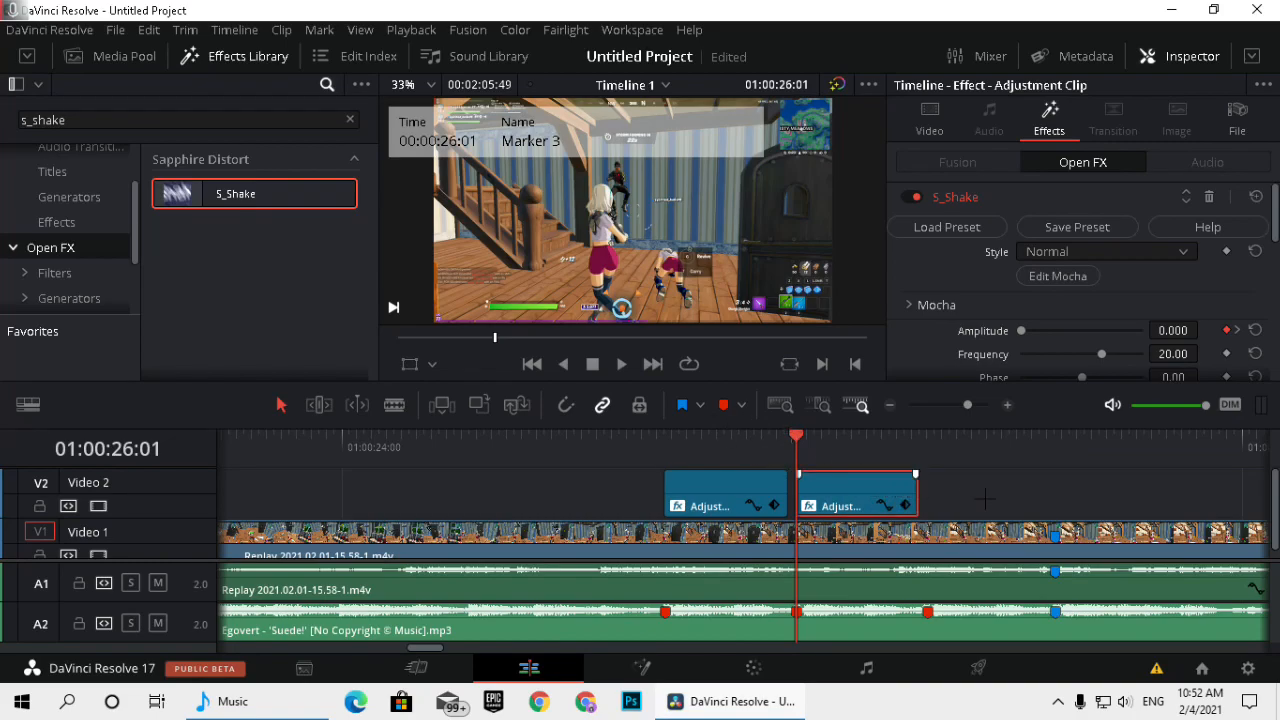
mouse_move(985, 498)
left_mouse_down()
mouse_move(1005, 498)
mouse_move(969, 498)
mouse_move(1003, 494)
mouse_move(979, 489)
left_mouse_up()
left_click(566, 404)
mouse_move(782, 442)
left_mouse_down()
mouse_move(457, 440)
mouse_move(611, 440)
mouse_move(474, 445)
left_mouse_up()
left_click_drag(1073, 490, 860, 455)
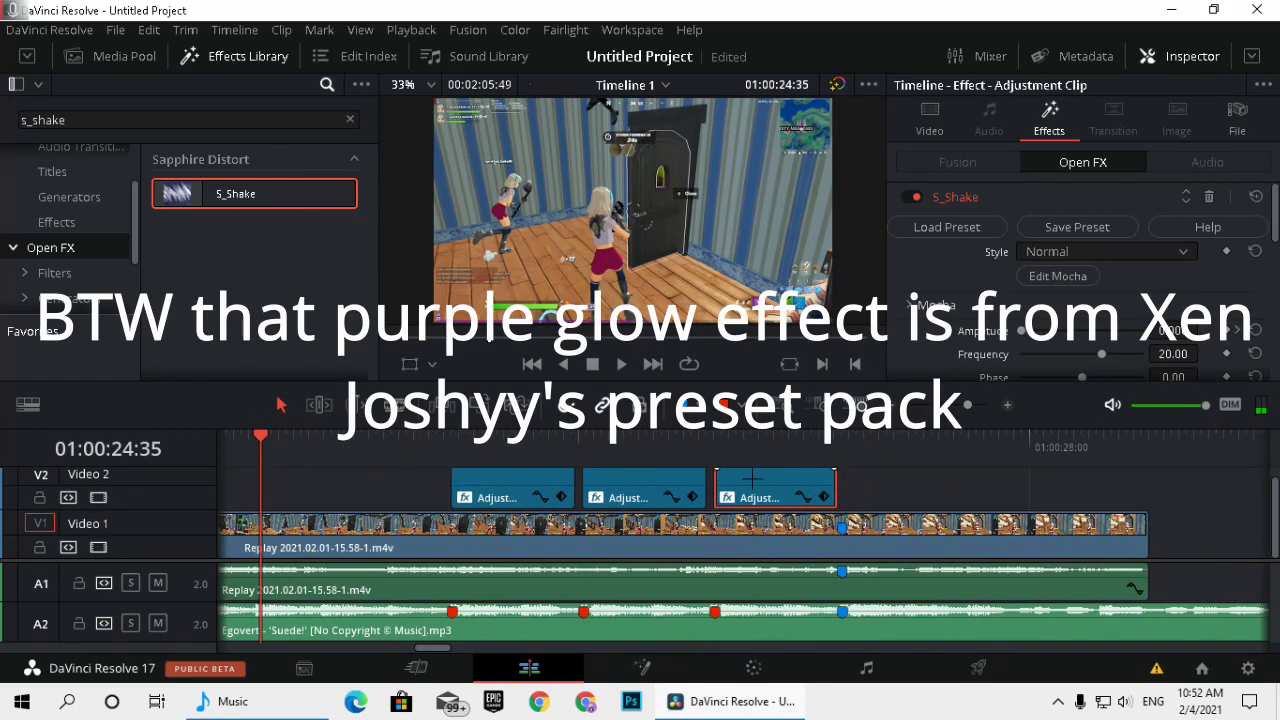
Play back the section with the three shake clips and return the playhead to the first red marker.
left_click(320, 440)
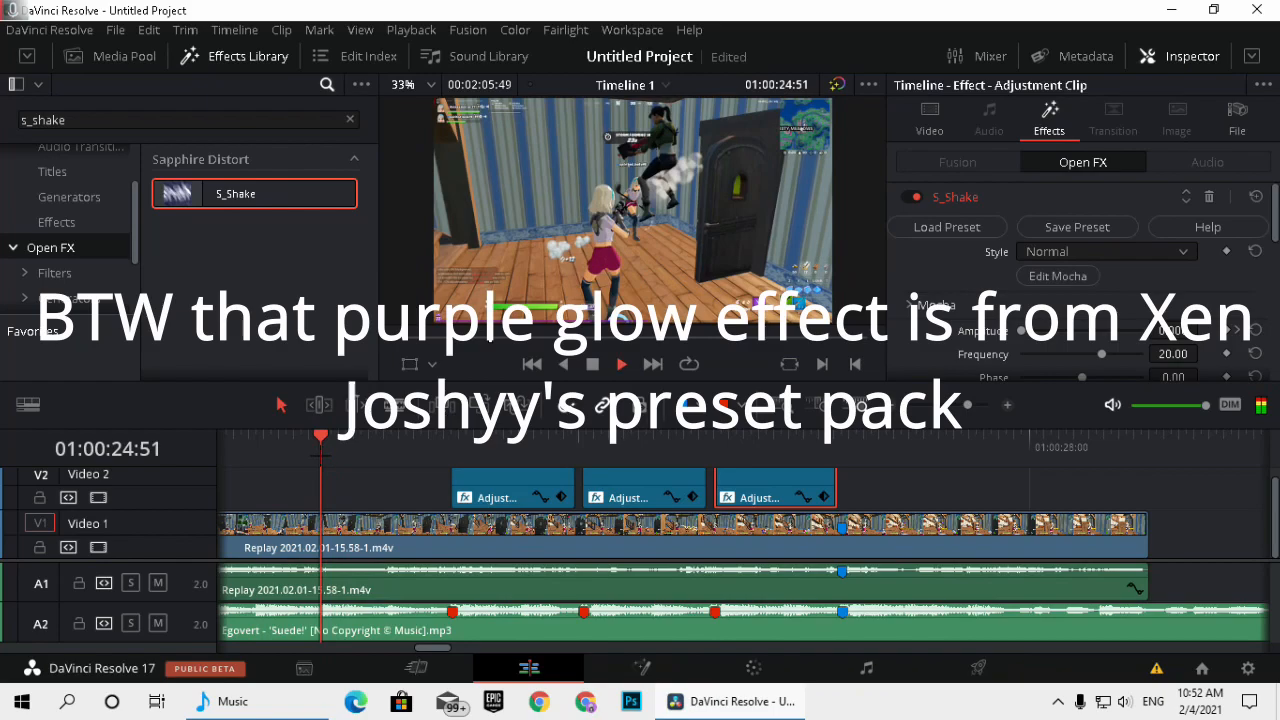
key("space")
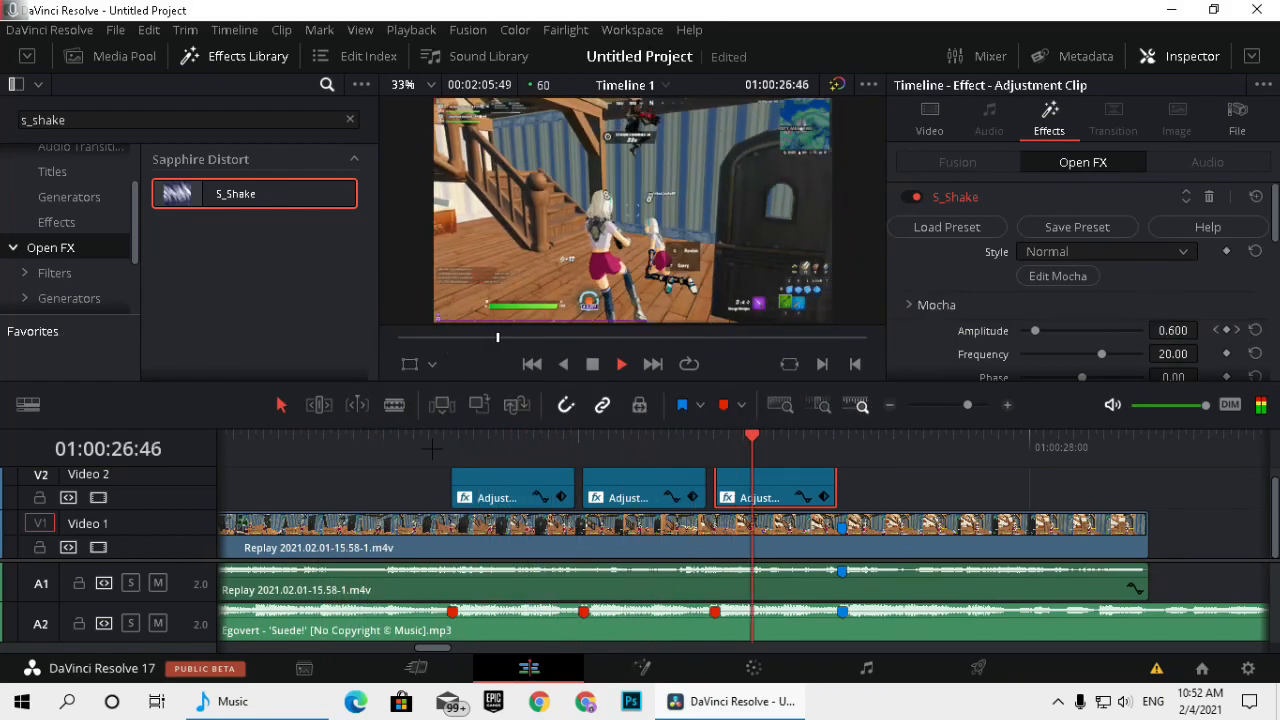
key("space")
left_click_drag(838, 441, 407, 436)
left_click_drag(497, 438, 450, 438)
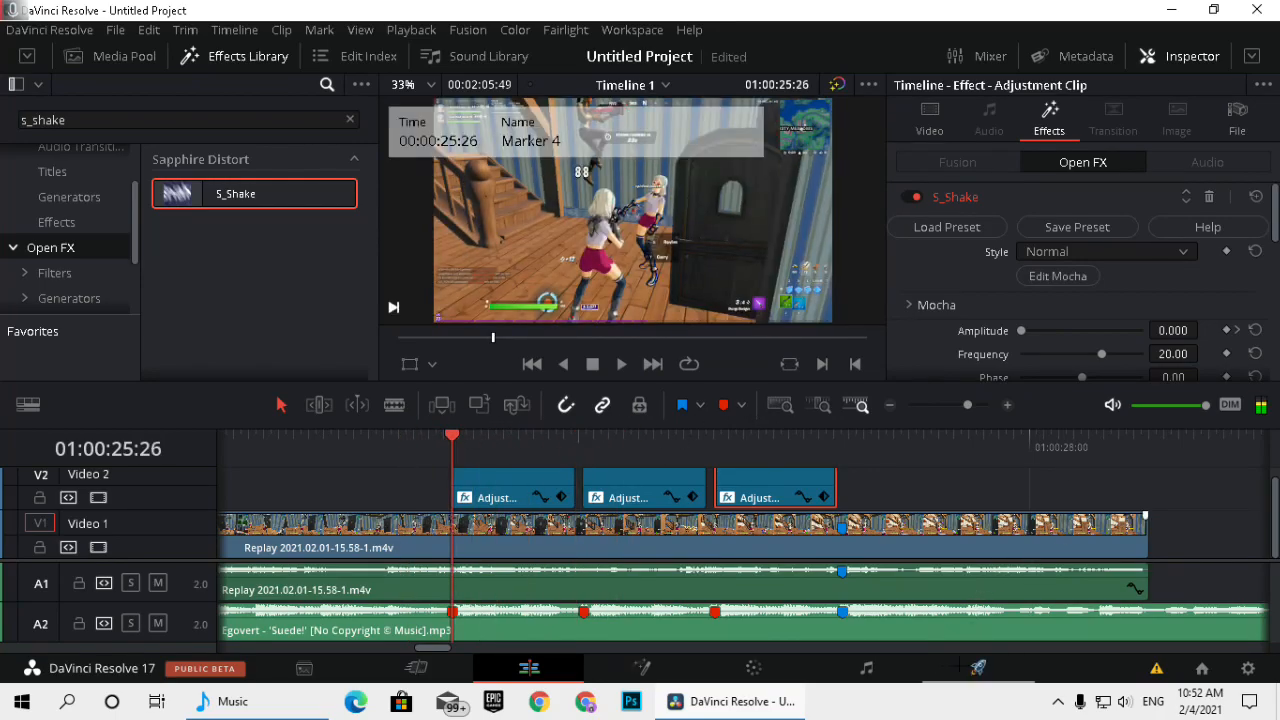